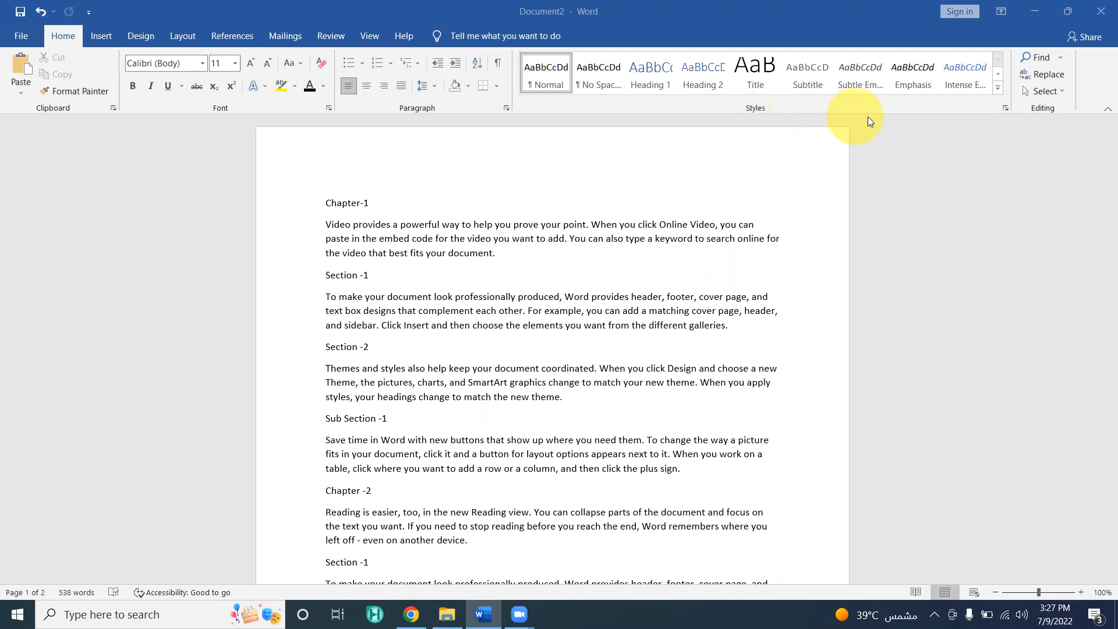
# Browse both rows of the Styles gallery to review the available text styles.
pyautogui.click(997, 89)
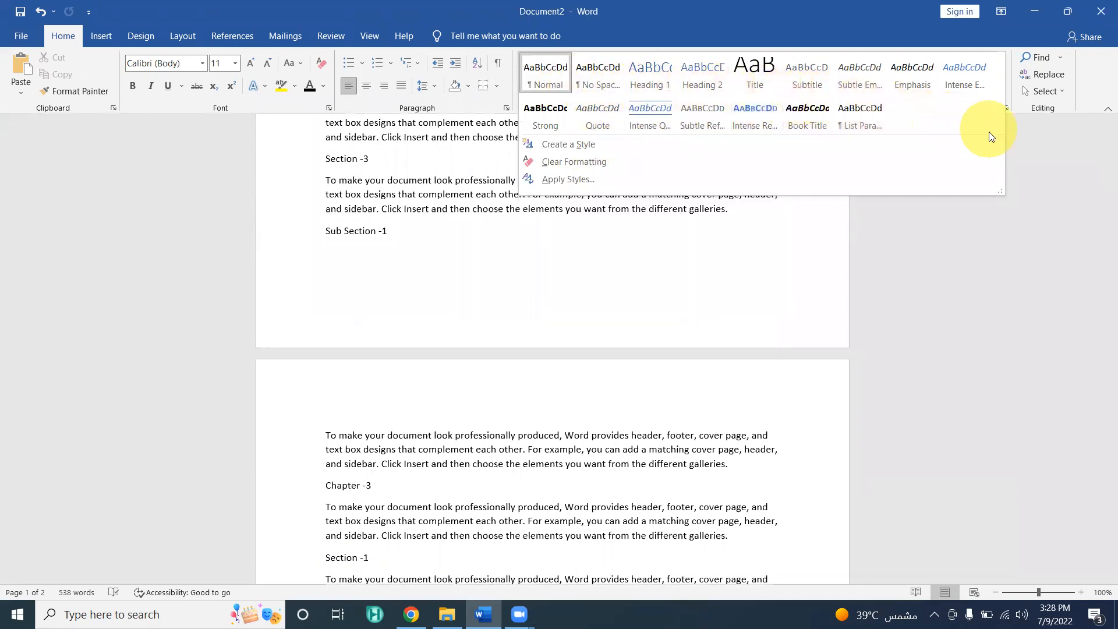
pyautogui.click(1009, 111)
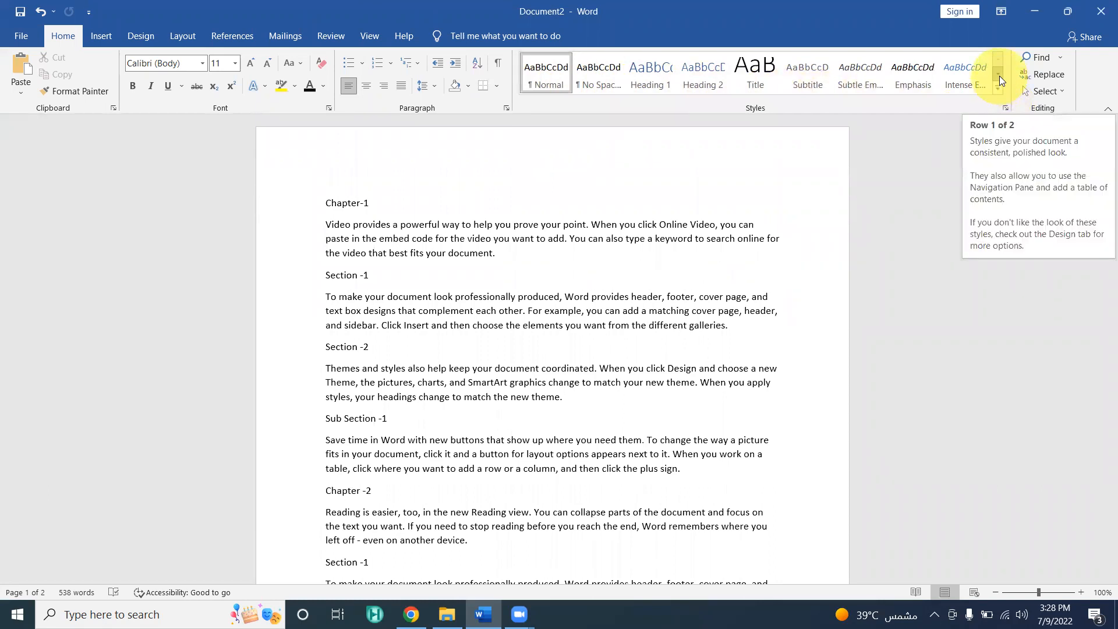
pyautogui.click(1000, 79)
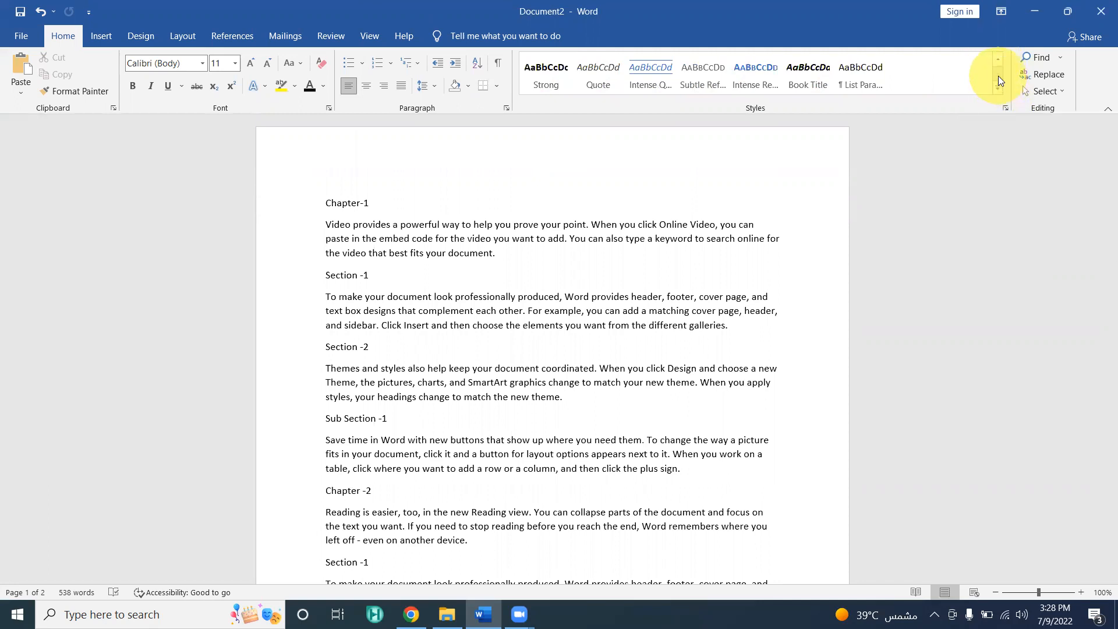
pyautogui.click(999, 61)
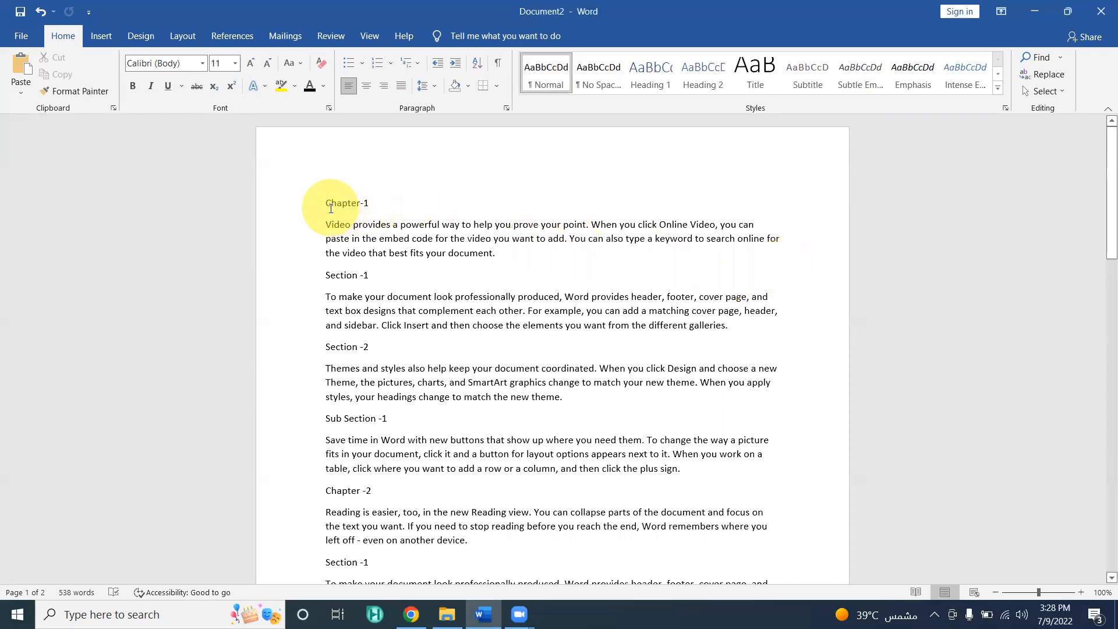
# Examine the document's structure of chapter, section and subsection titles across both pages.
pyautogui.scroll(-2, 454, 277)
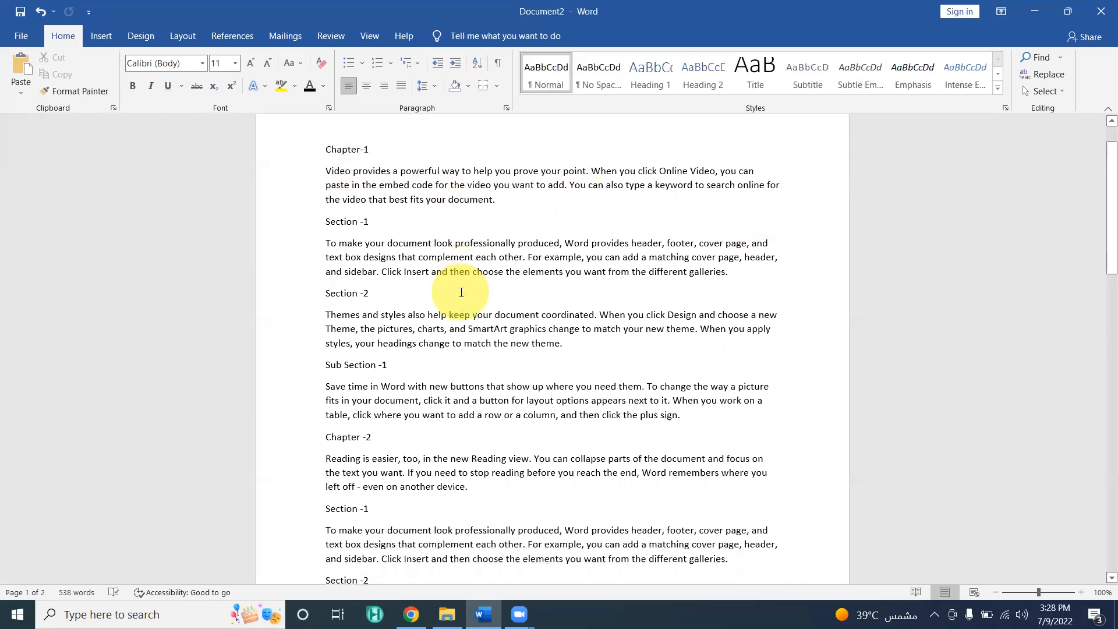
pyautogui.scroll(-7, 461, 286)
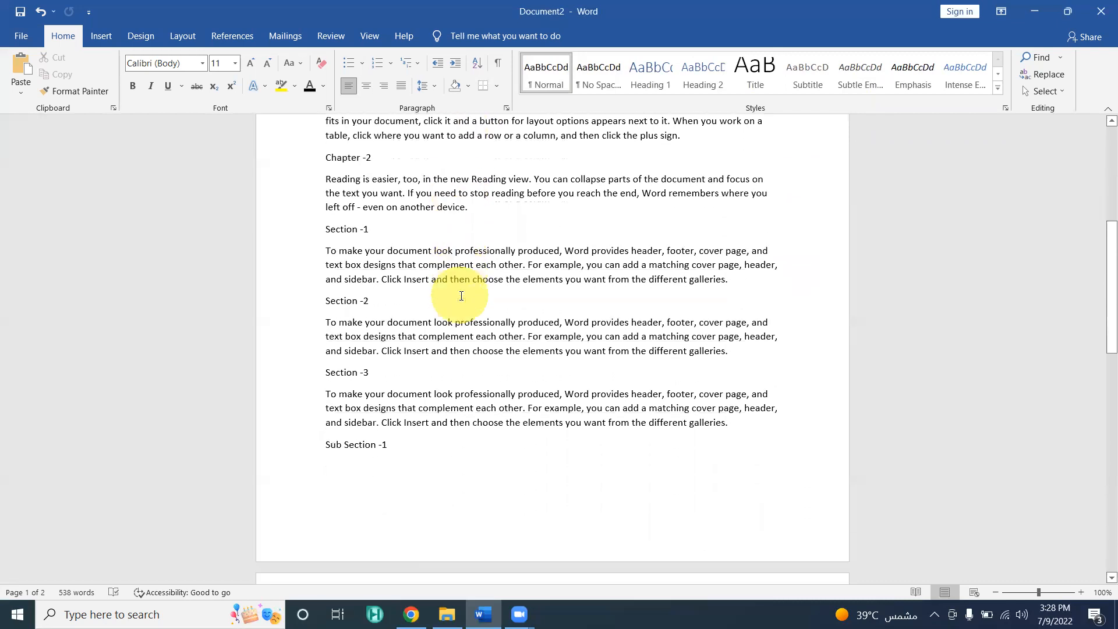
pyautogui.scroll(9, 461, 296)
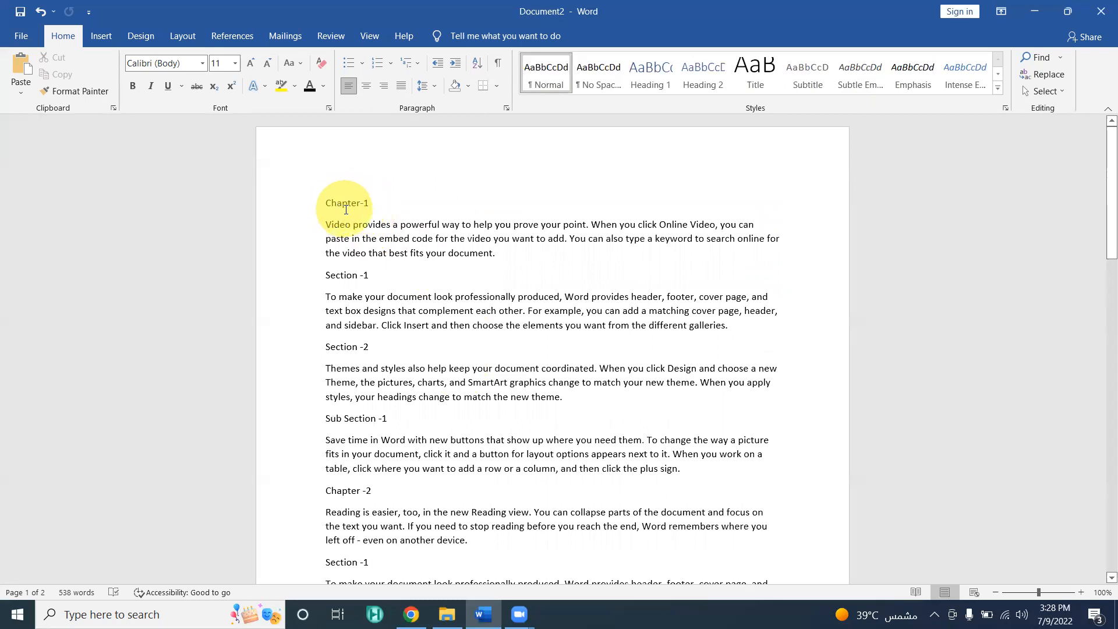
pyautogui.scroll(-4, 374, 316)
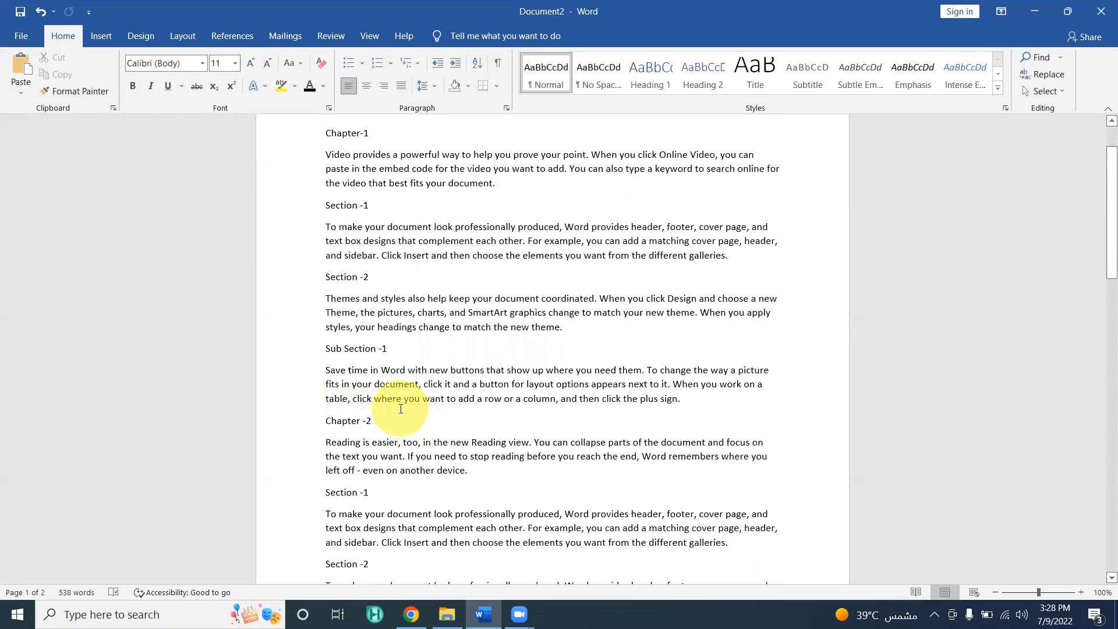
pyautogui.scroll(-10, 384, 431)
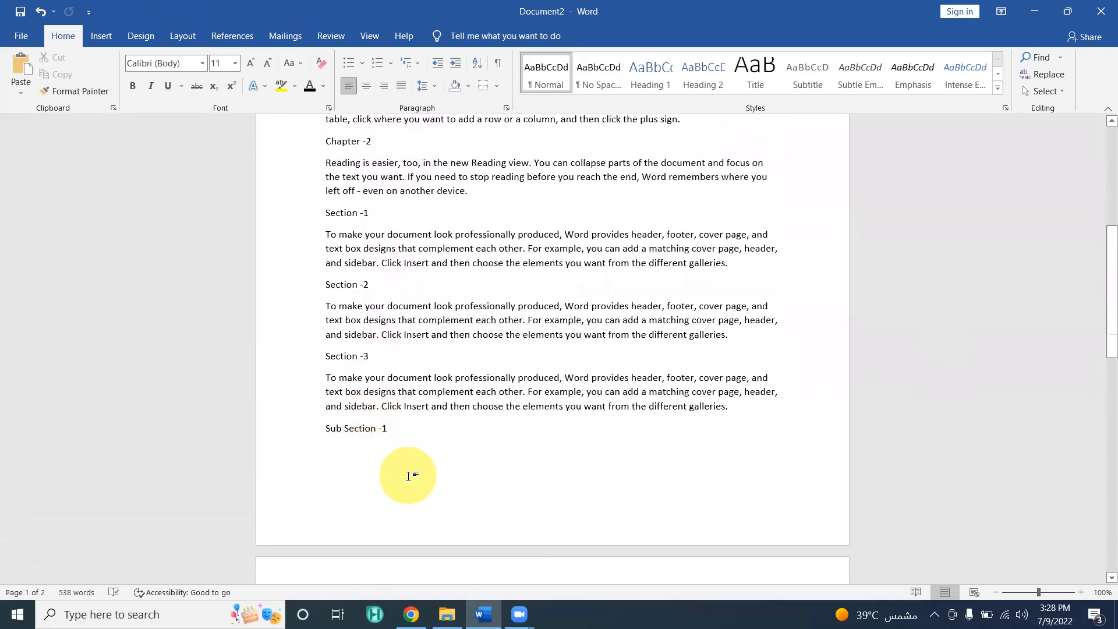
pyautogui.scroll(-1, 364, 477)
pyautogui.scroll(8, 372, 245)
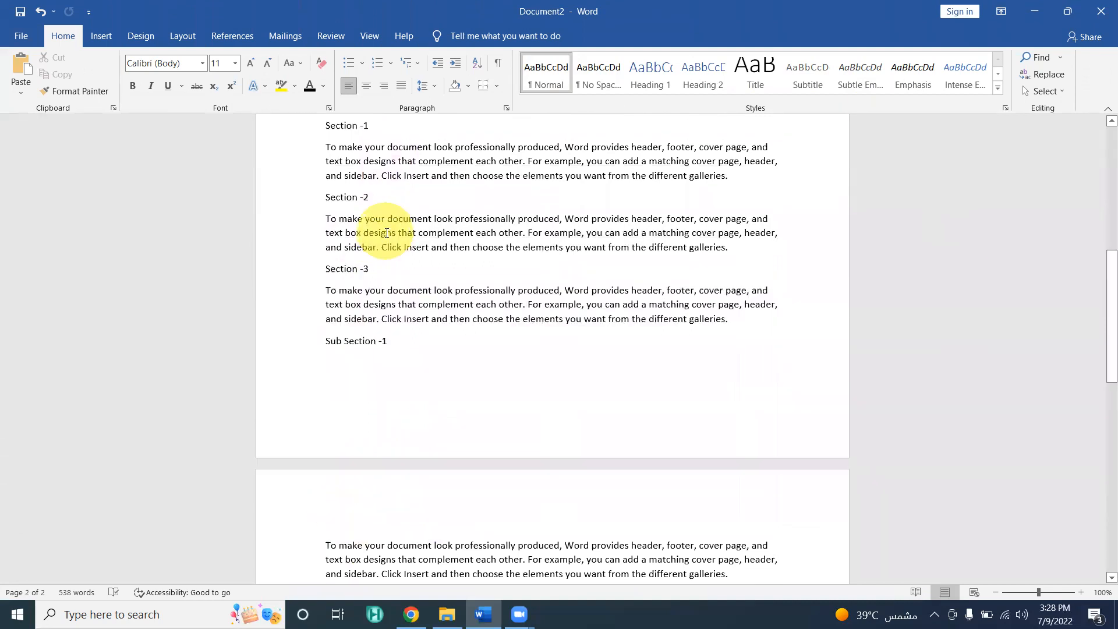
pyautogui.scroll(7, 381, 238)
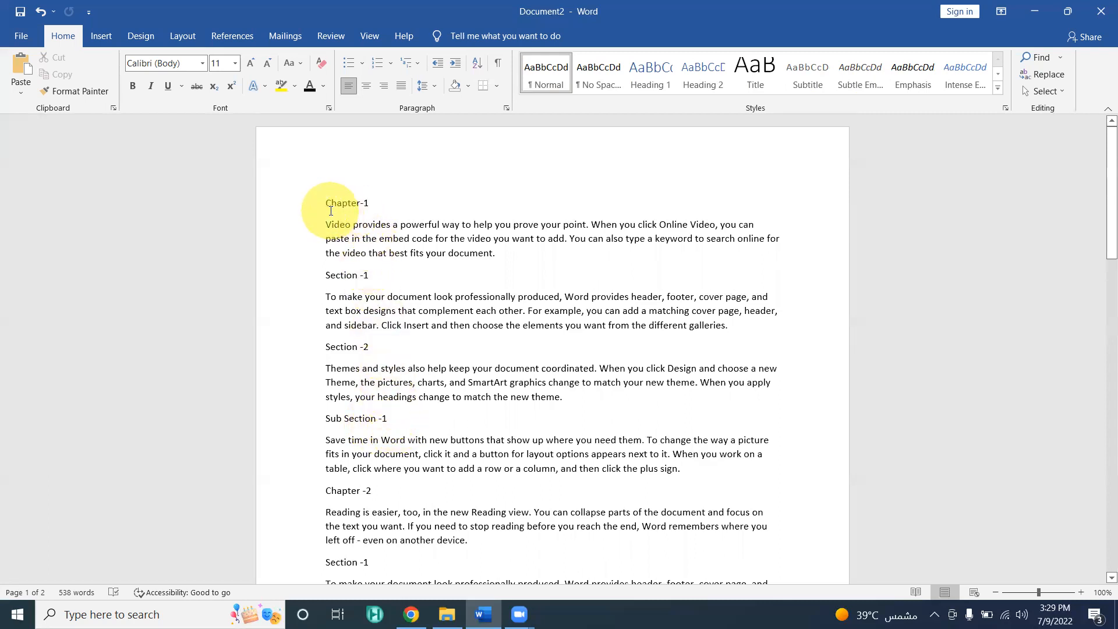
pyautogui.scroll(-10, 360, 206)
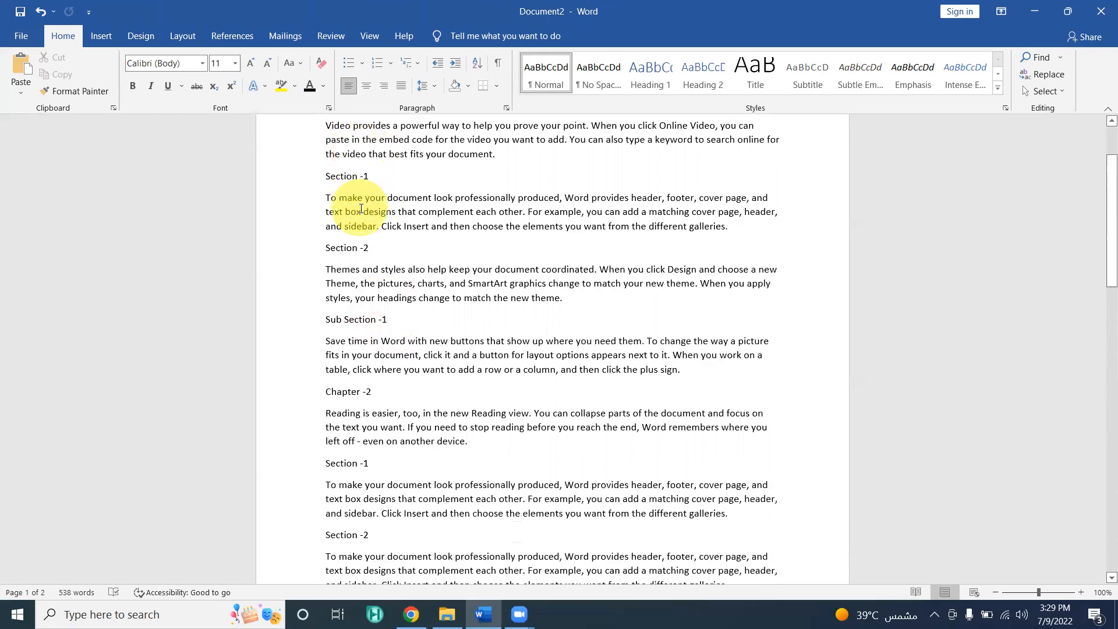
pyautogui.scroll(-3, 374, 338)
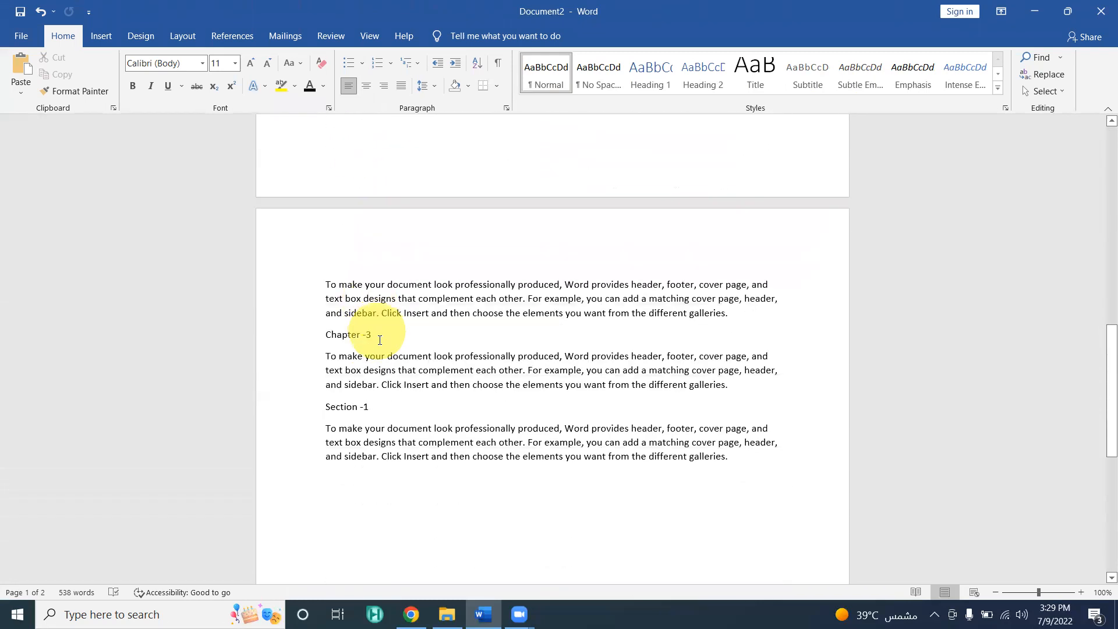
pyautogui.scroll(8, 496, 186)
pyautogui.scroll(6, 495, 188)
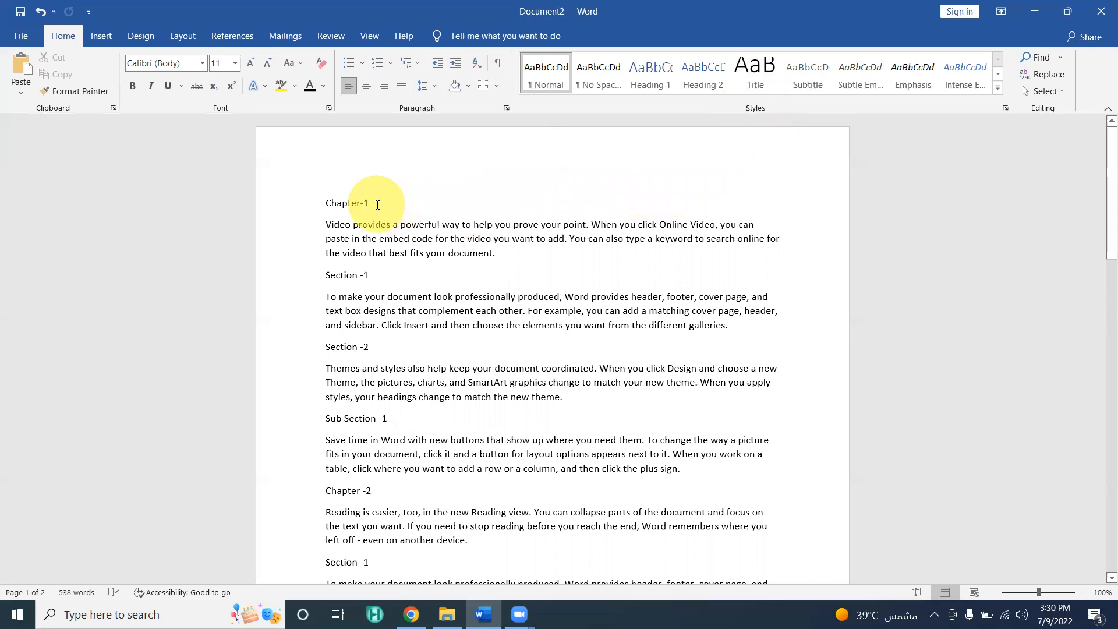
# Apply the Heading 1 style to the Chapter-1 title.
pyautogui.moveTo(375, 204); pyautogui.dragTo(337, 206)
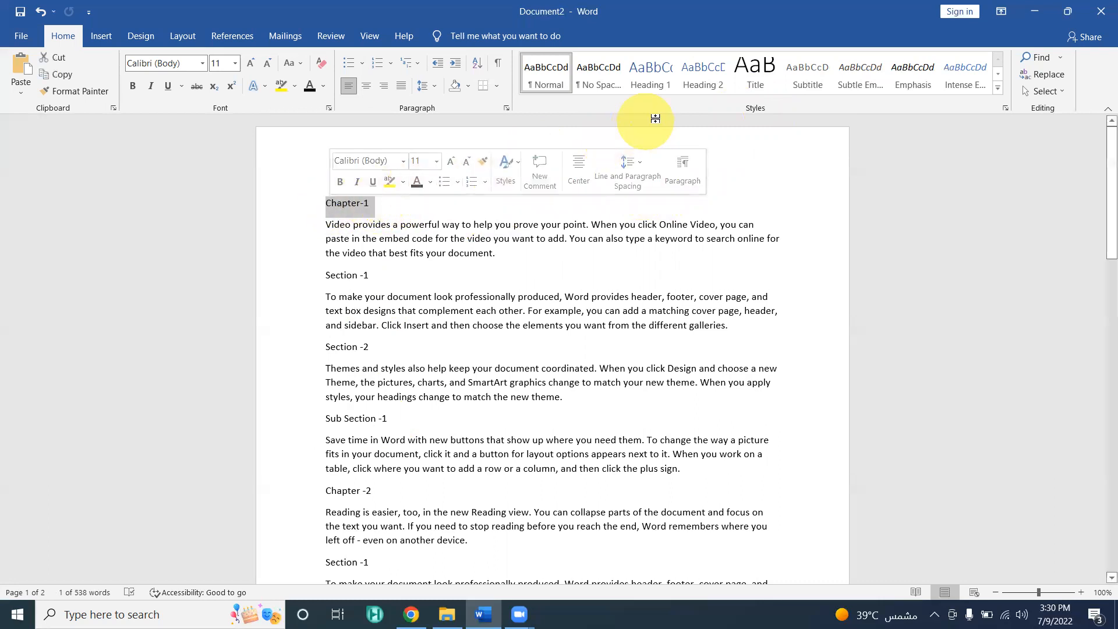
pyautogui.click(652, 84)
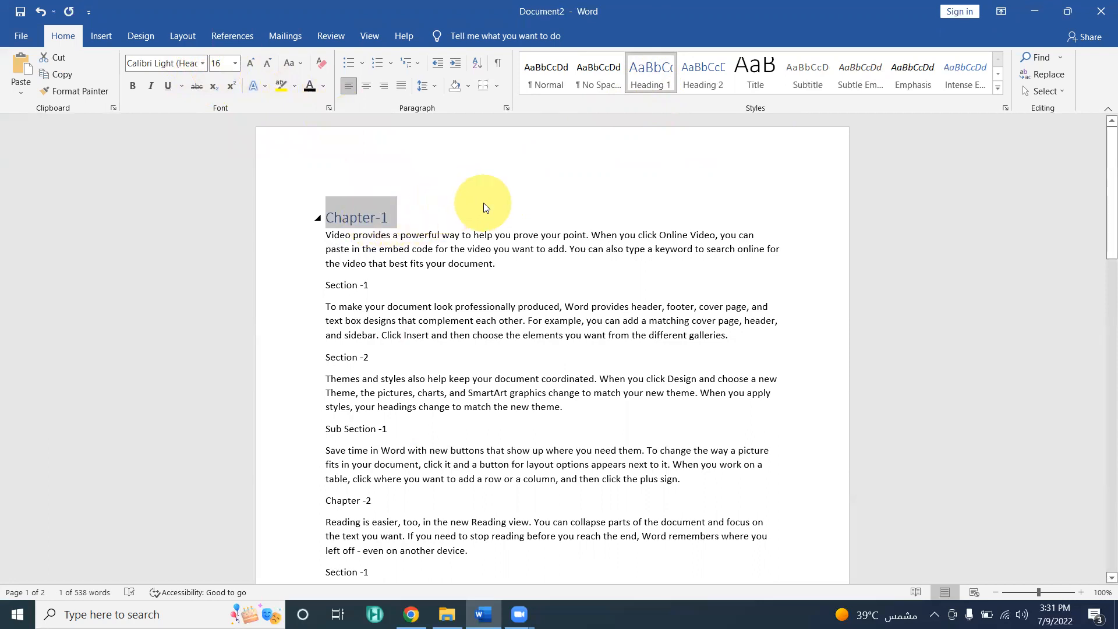
pyautogui.click(499, 199)
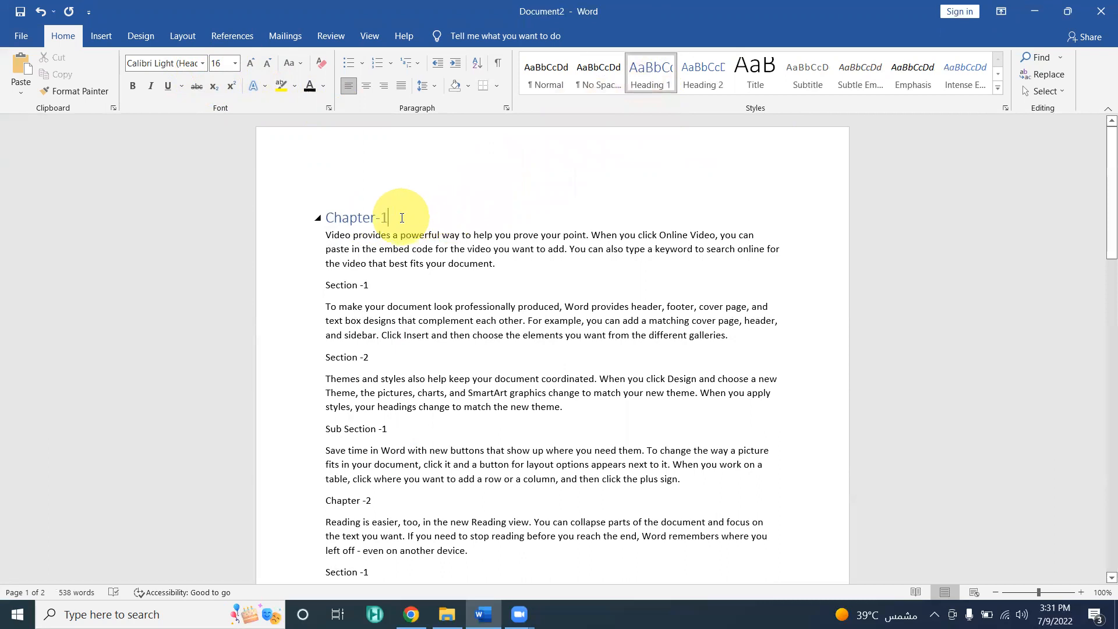
# Format the Chapter-1 heading in Arial Black, size 14, with black font color.
pyautogui.moveTo(392, 218); pyautogui.dragTo(326, 218)
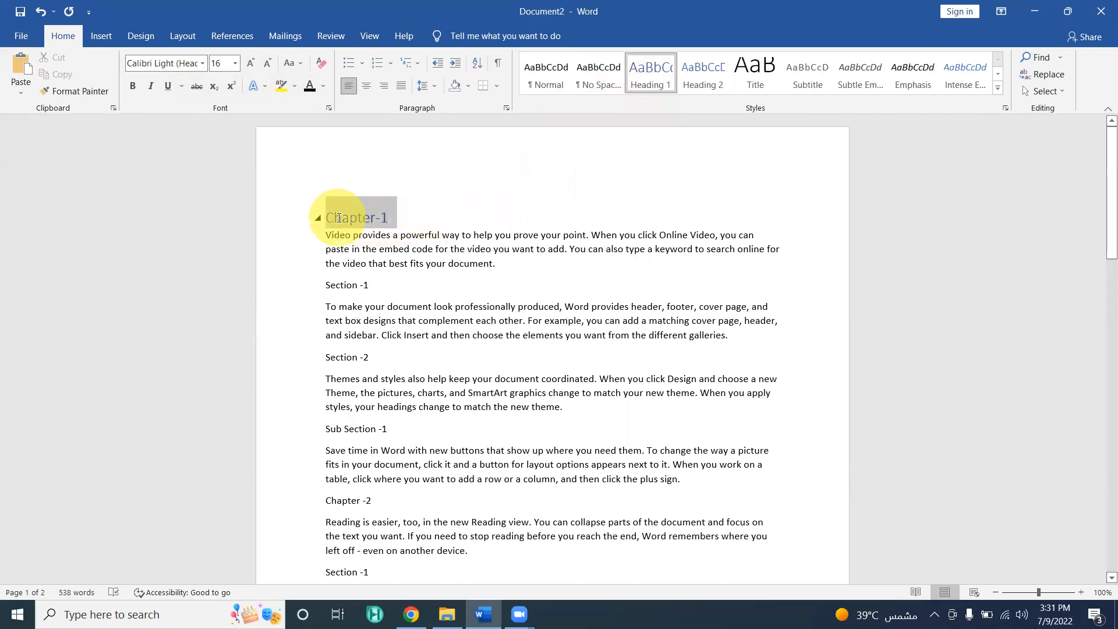
pyautogui.click(204, 65)
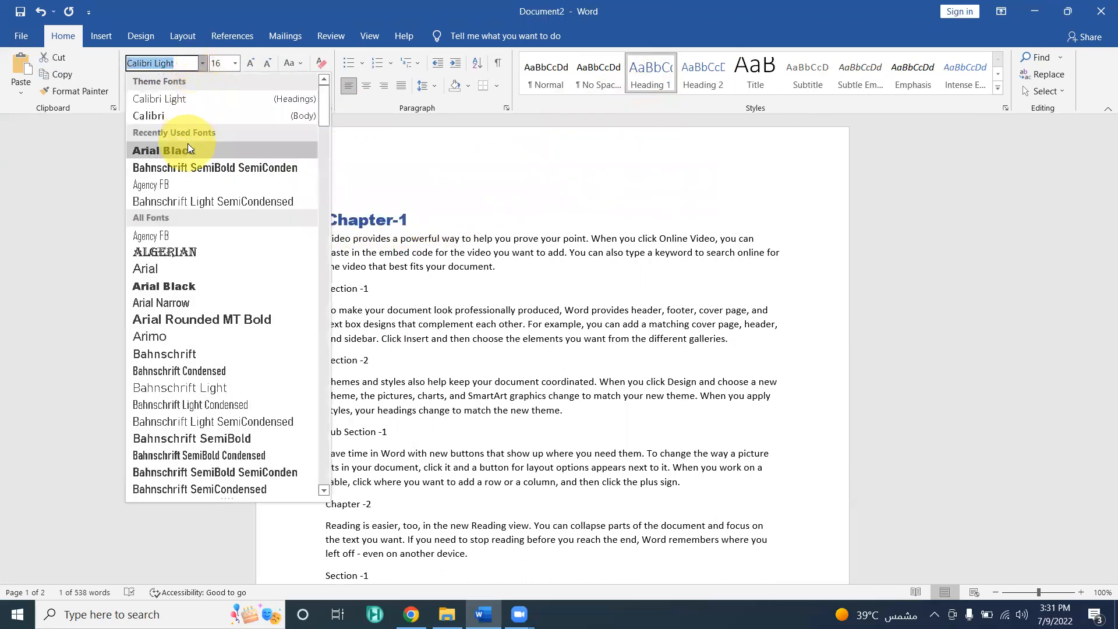
pyautogui.click(187, 146)
pyautogui.click(237, 64)
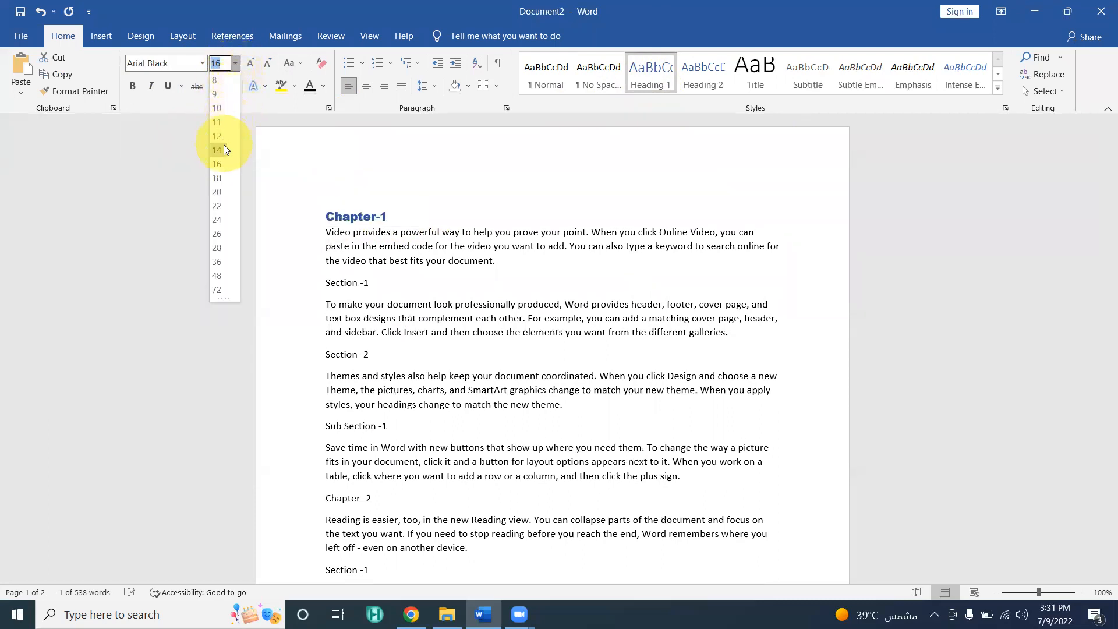
pyautogui.click(223, 150)
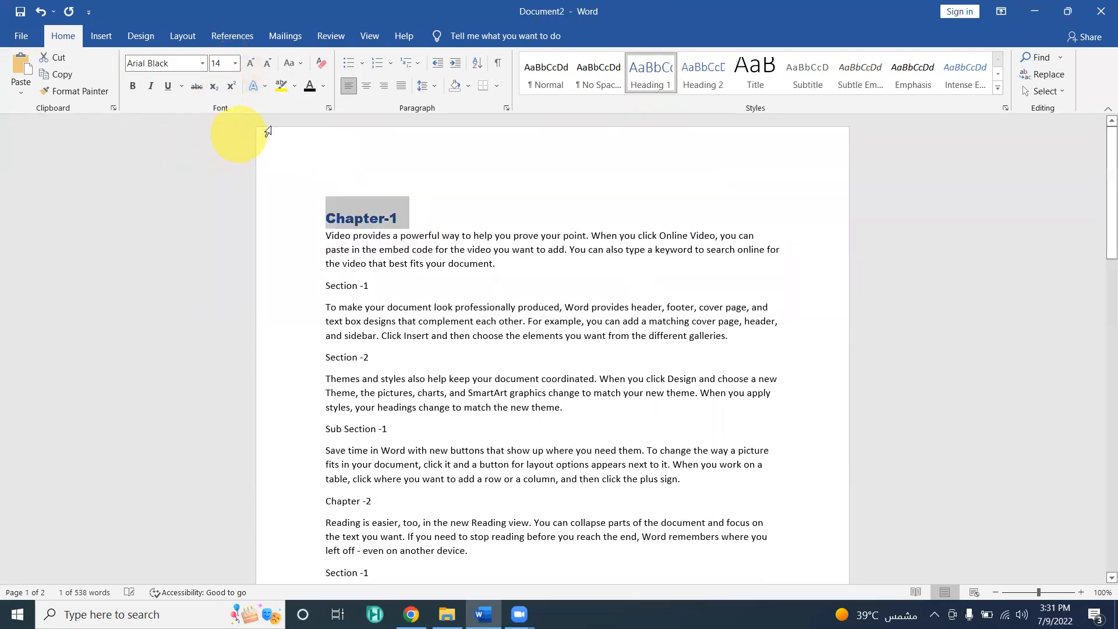
pyautogui.click(323, 88)
pyautogui.click(320, 135)
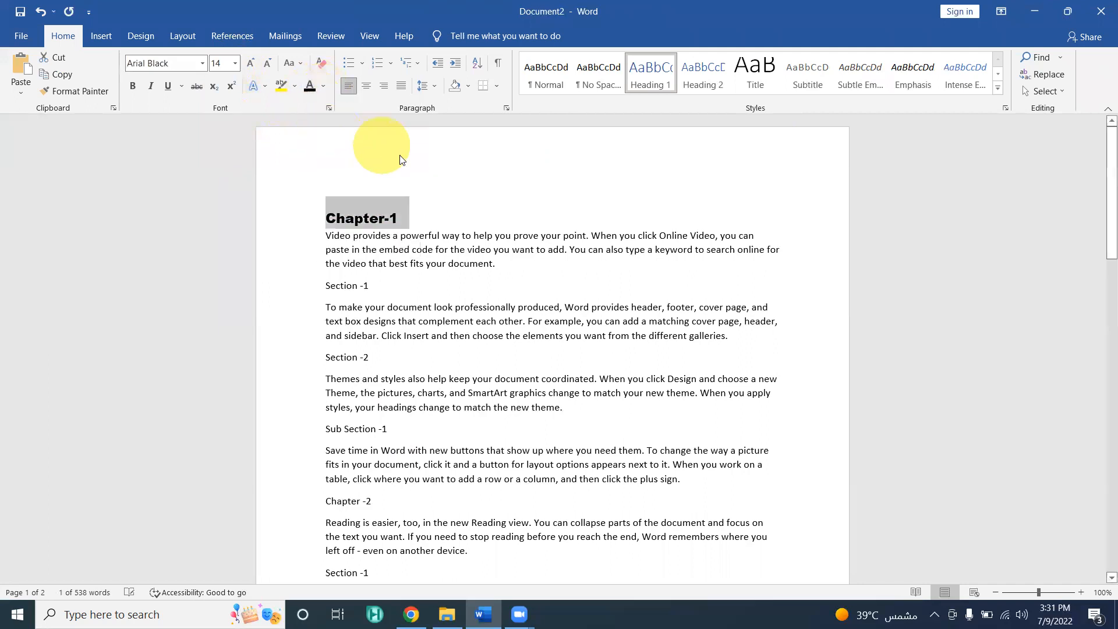
pyautogui.click(550, 265)
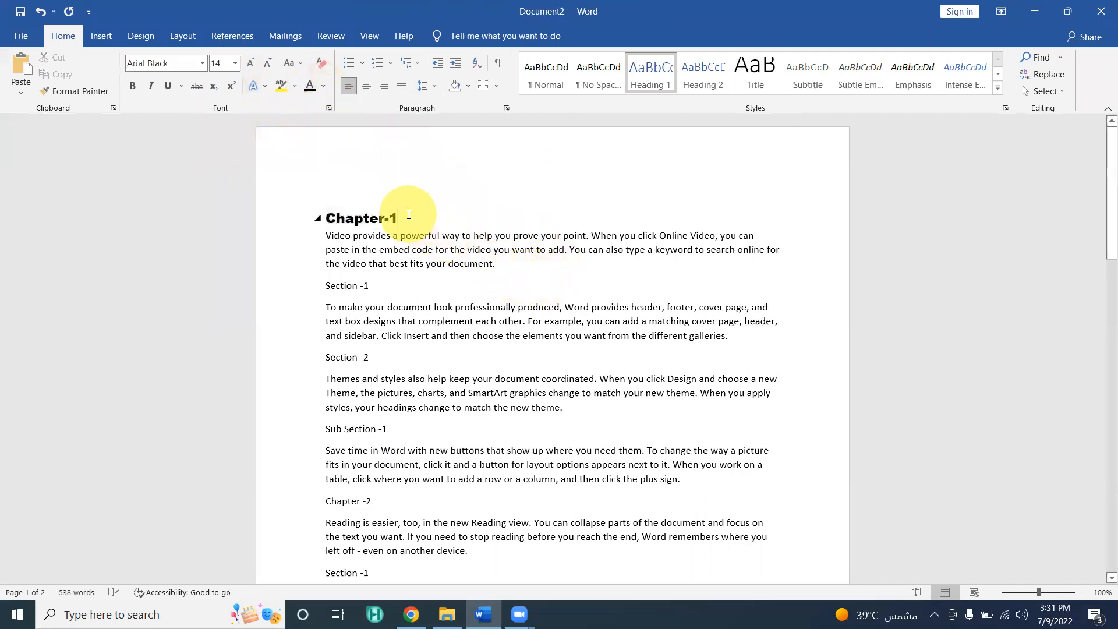
# Increase the paragraph spacing after the Chapter-1 heading by one increment.
pyautogui.moveTo(399, 219); pyautogui.dragTo(324, 219)
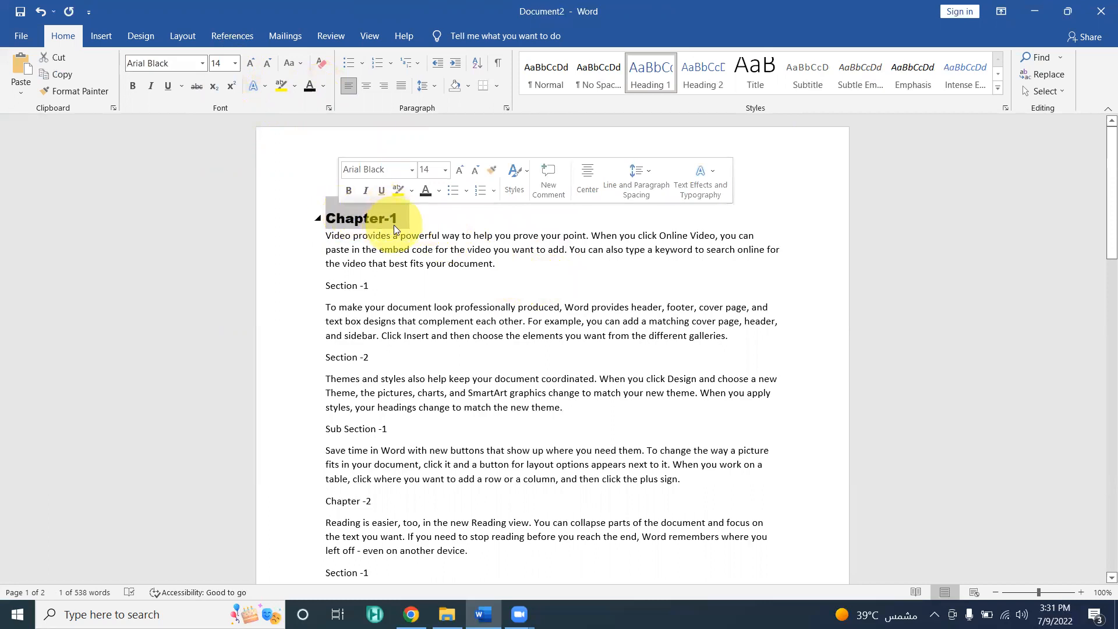
pyautogui.click(506, 108)
pyautogui.click(504, 326)
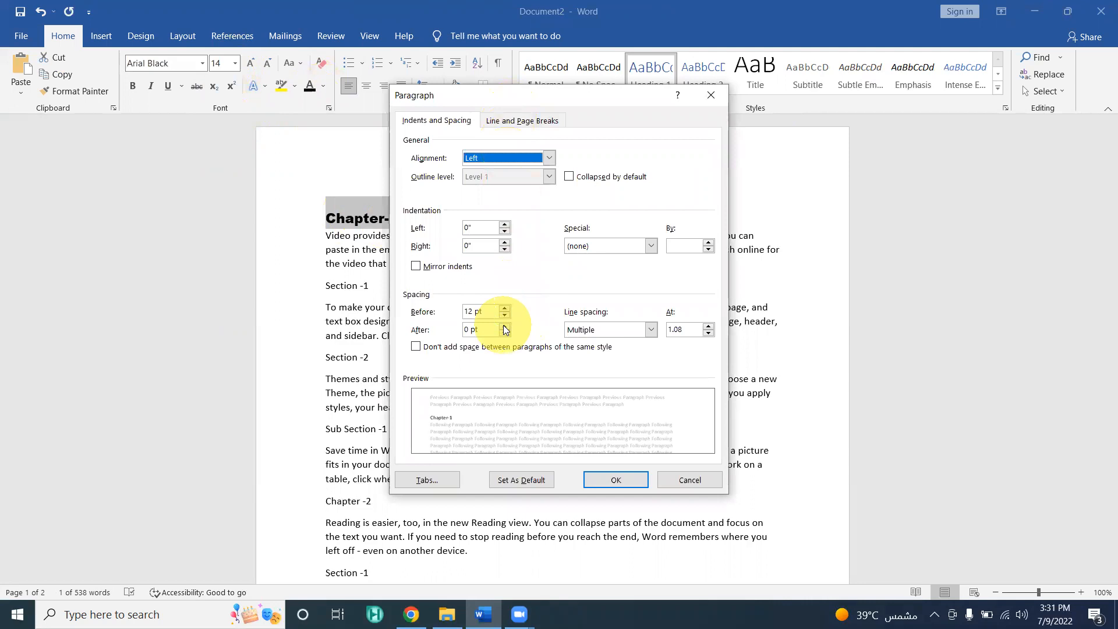
pyautogui.click(609, 479)
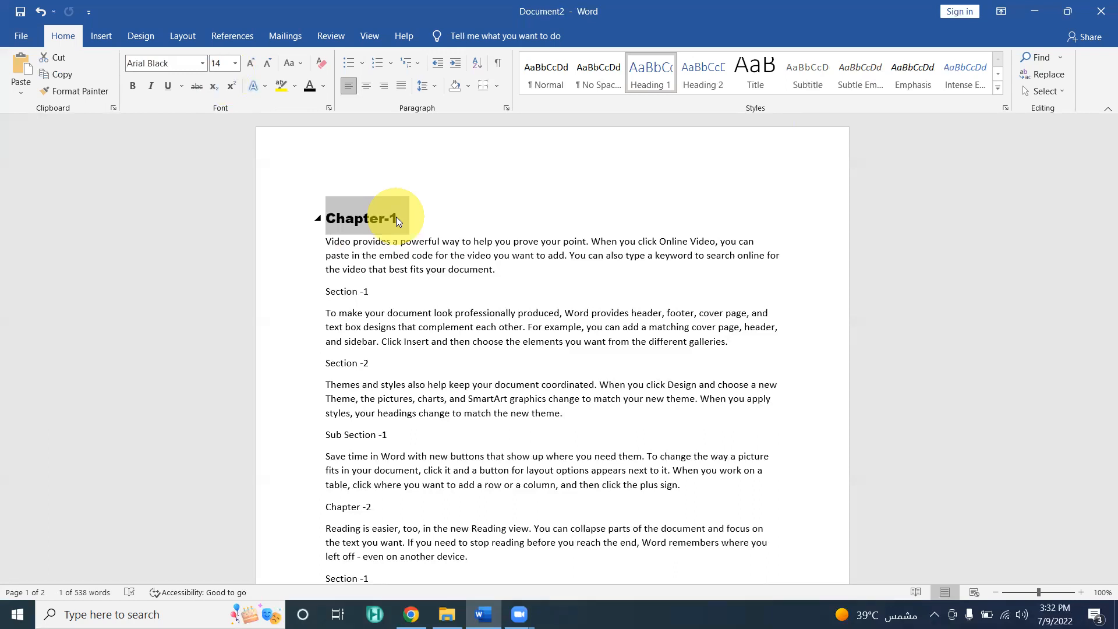
# Update the Heading 1 style to match the formatting of the selected Chapter-1 heading.
pyautogui.rightClick(655, 81)
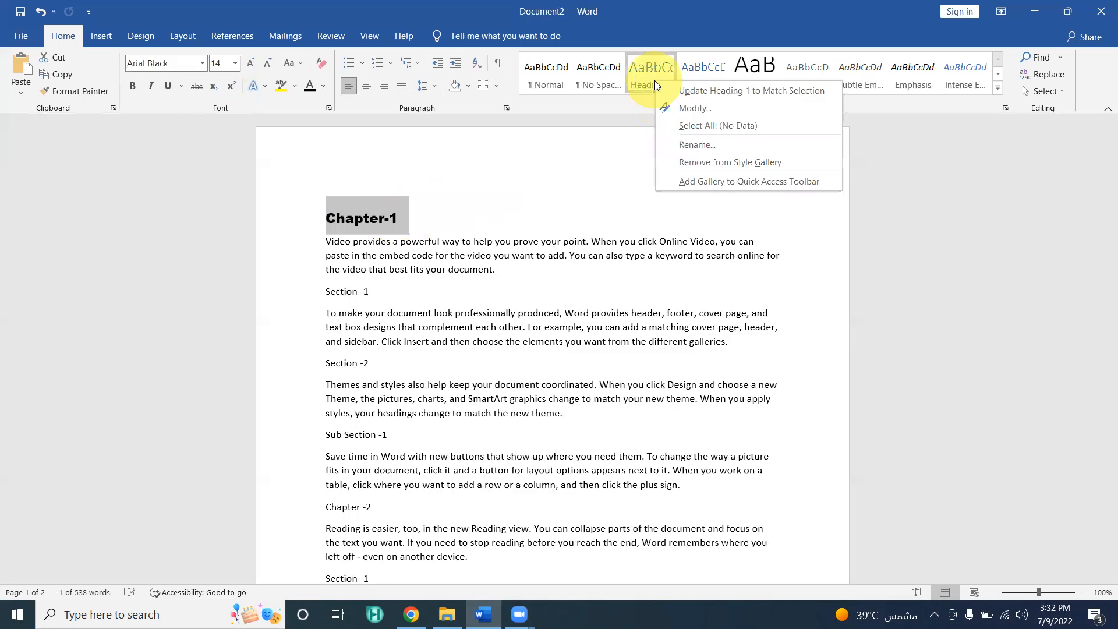
pyautogui.click(694, 91)
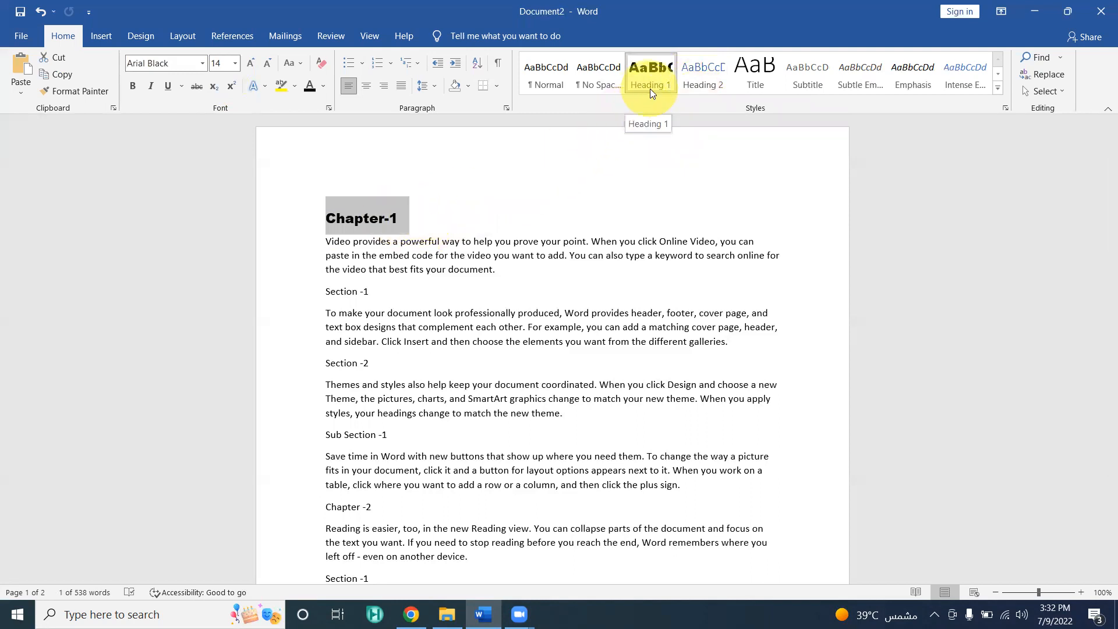
pyautogui.click(579, 153)
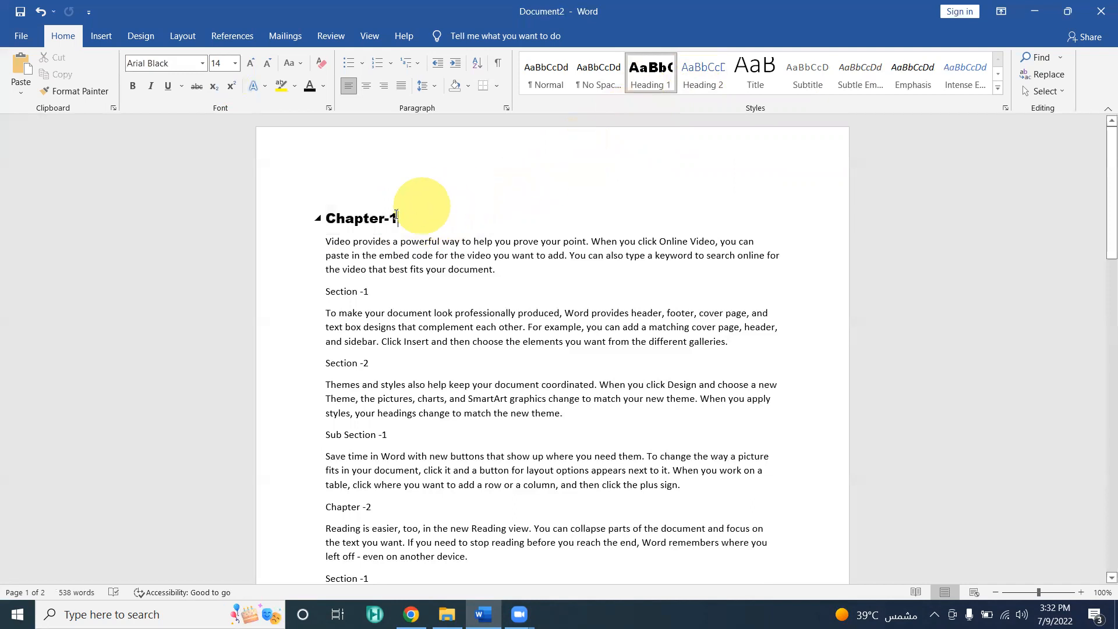
# Apply the updated Heading 1 style to the Chapter -2 title.
pyautogui.scroll(-3, 466, 186)
pyautogui.scroll(-6, 417, 179)
pyautogui.scroll(-3, 402, 241)
pyautogui.scroll(3, 410, 243)
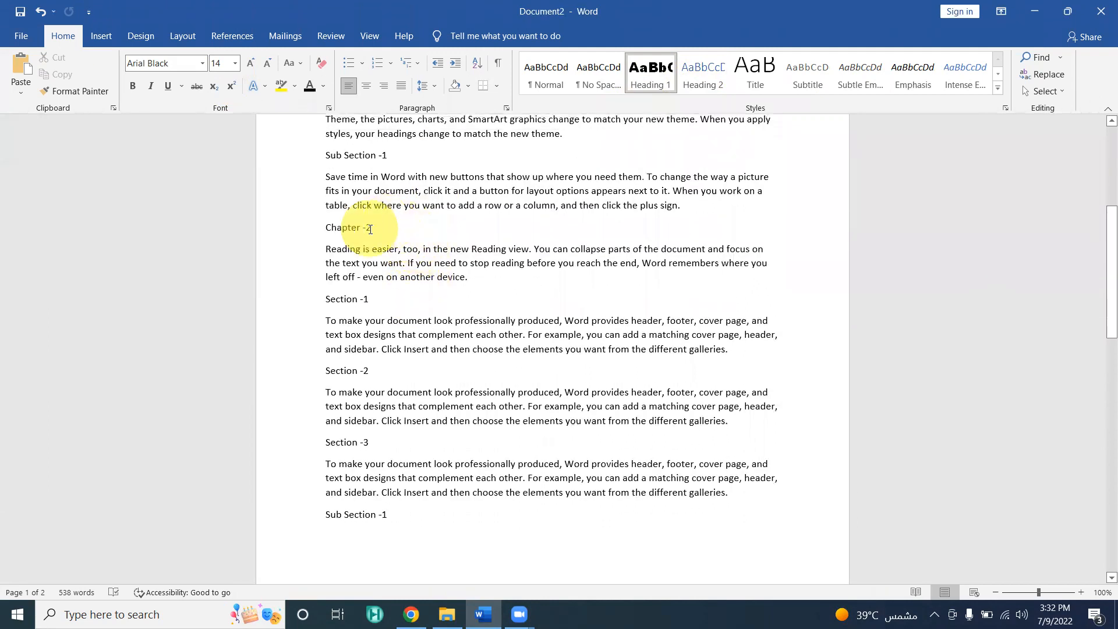
pyautogui.tripleClick(326, 227)
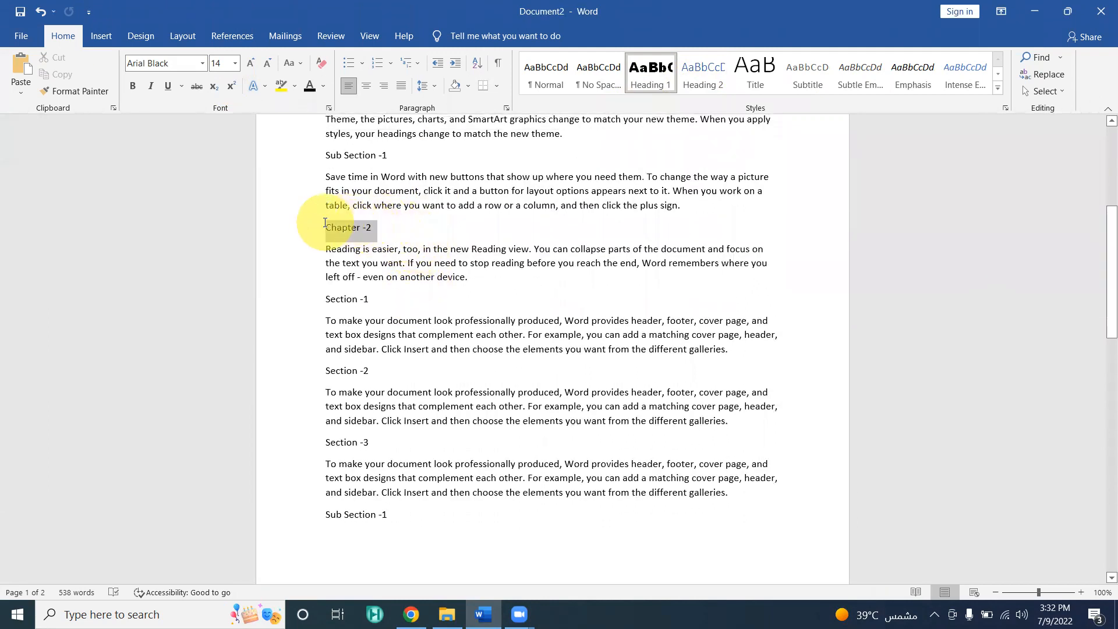
pyautogui.click(661, 78)
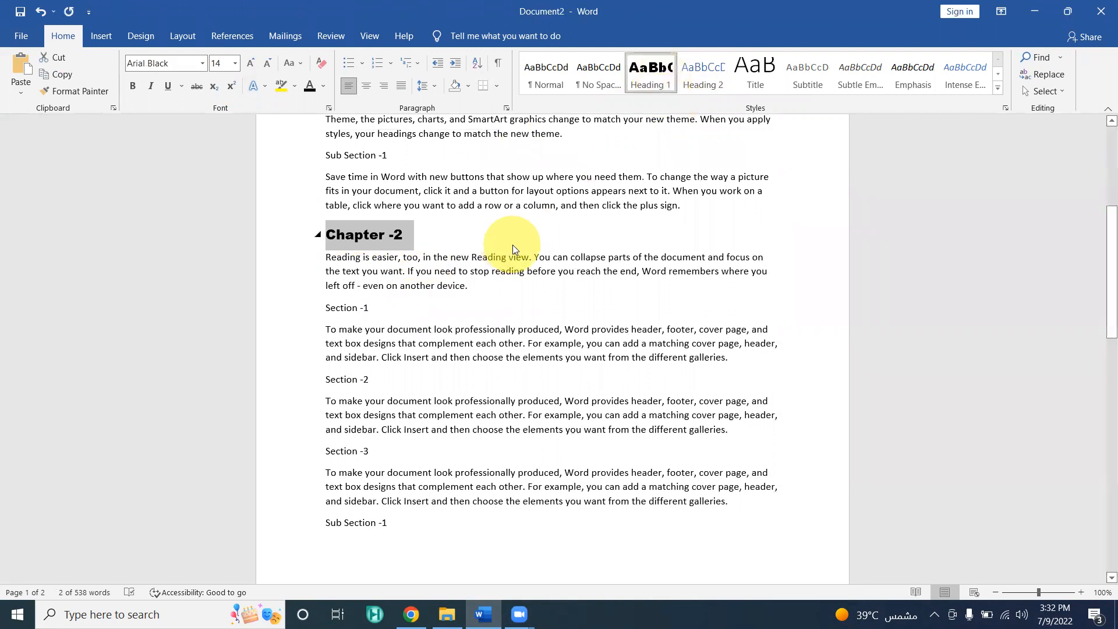
# Apply the Heading 1 style to the Chapter -3 title.
pyautogui.scroll(5, 501, 256)
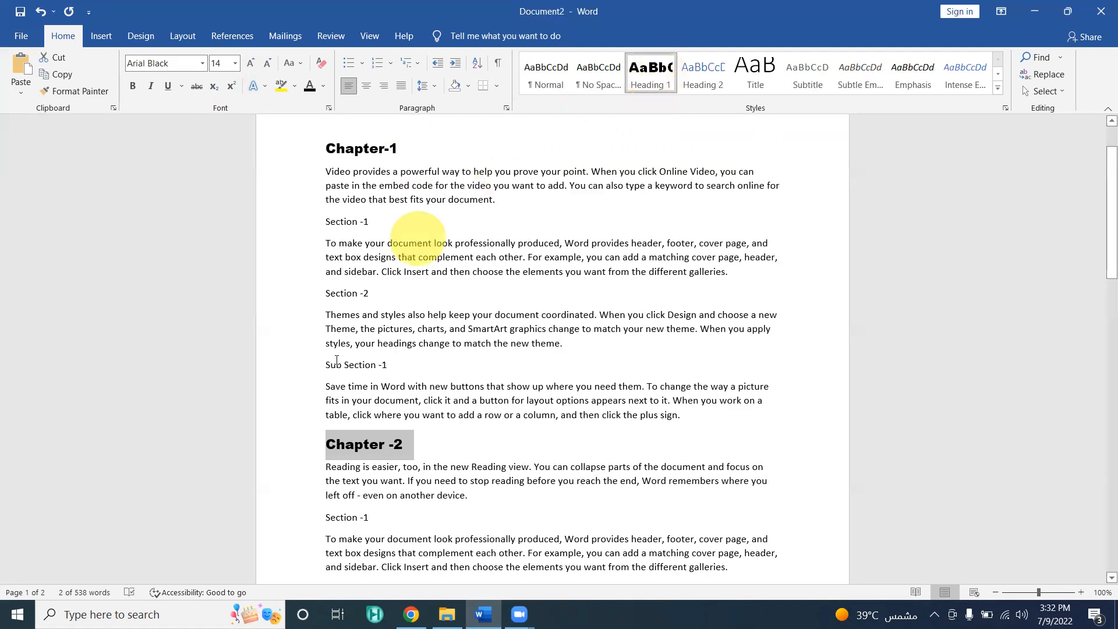
pyautogui.scroll(-5, 390, 412)
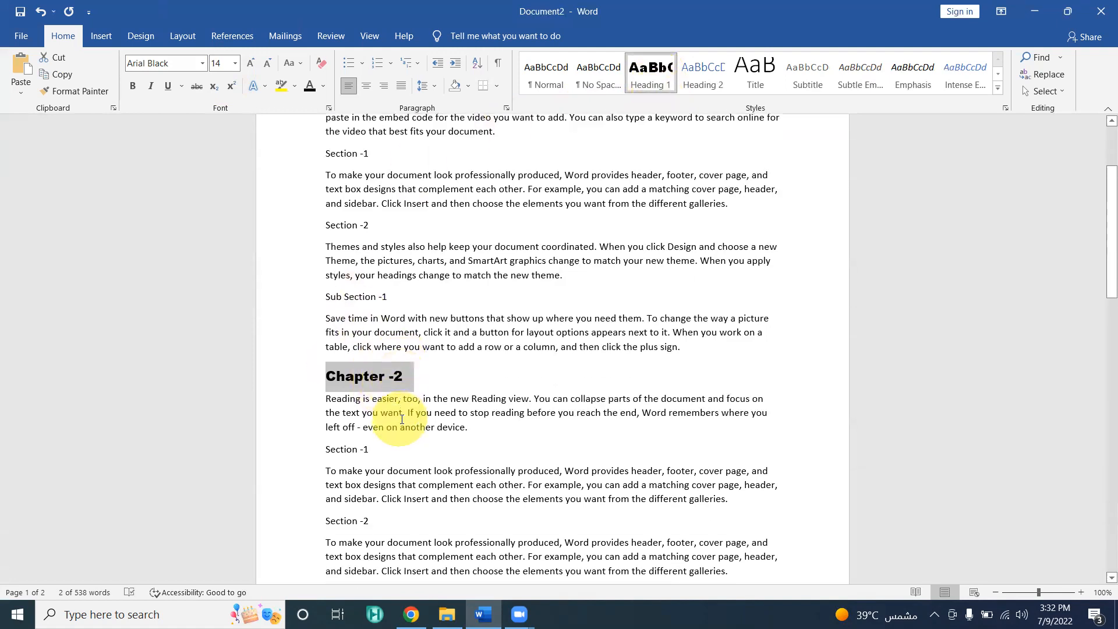
pyautogui.scroll(-10, 397, 412)
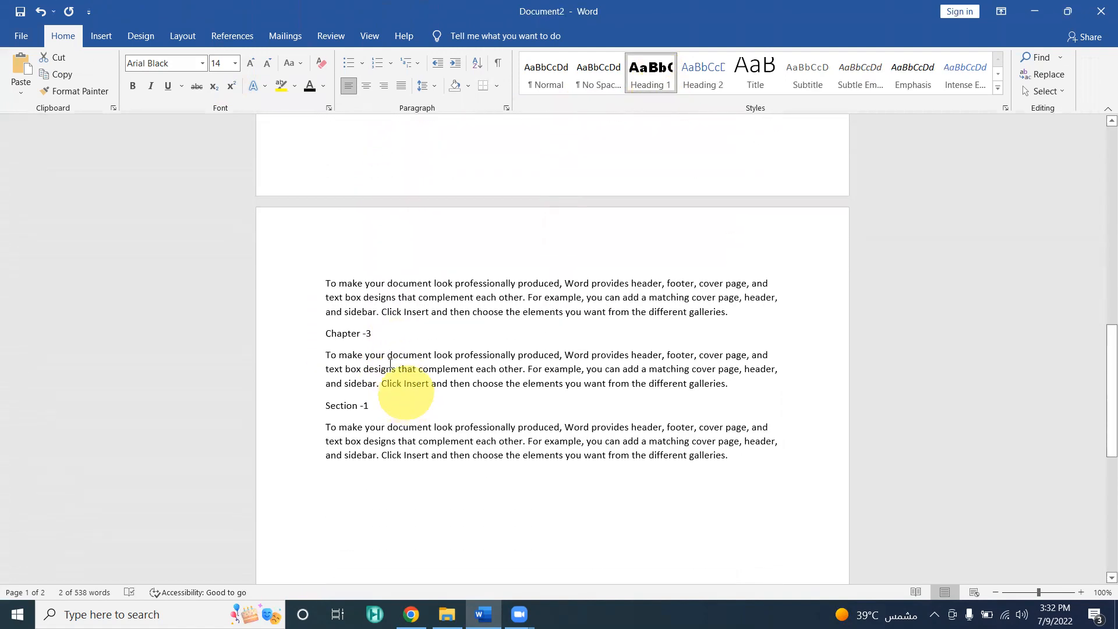
pyautogui.moveTo(380, 333); pyautogui.dragTo(316, 330)
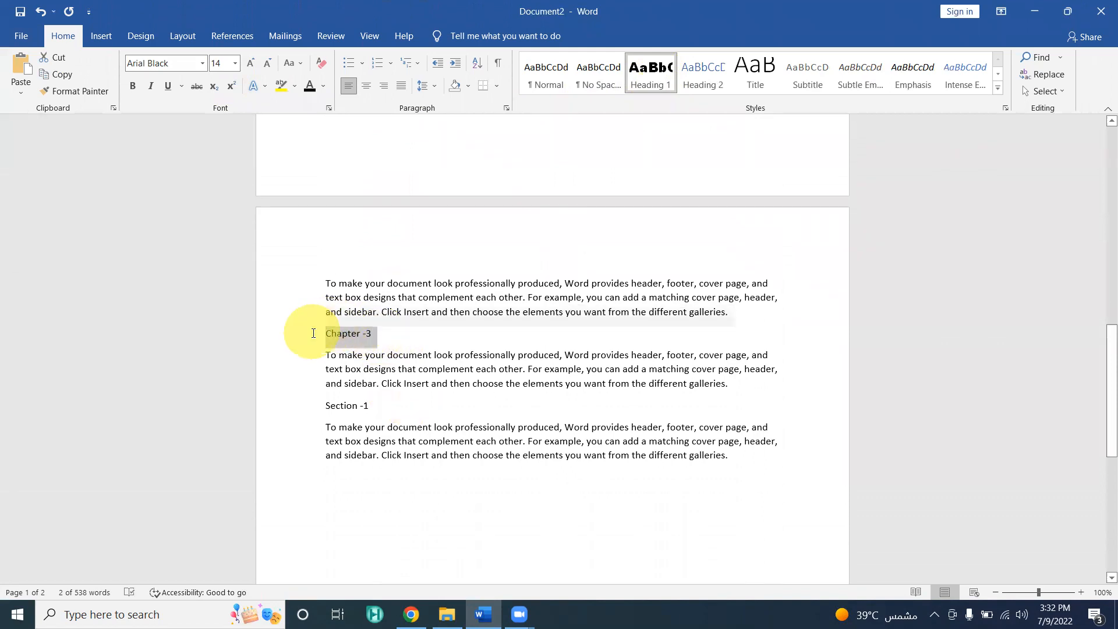
pyautogui.click(652, 83)
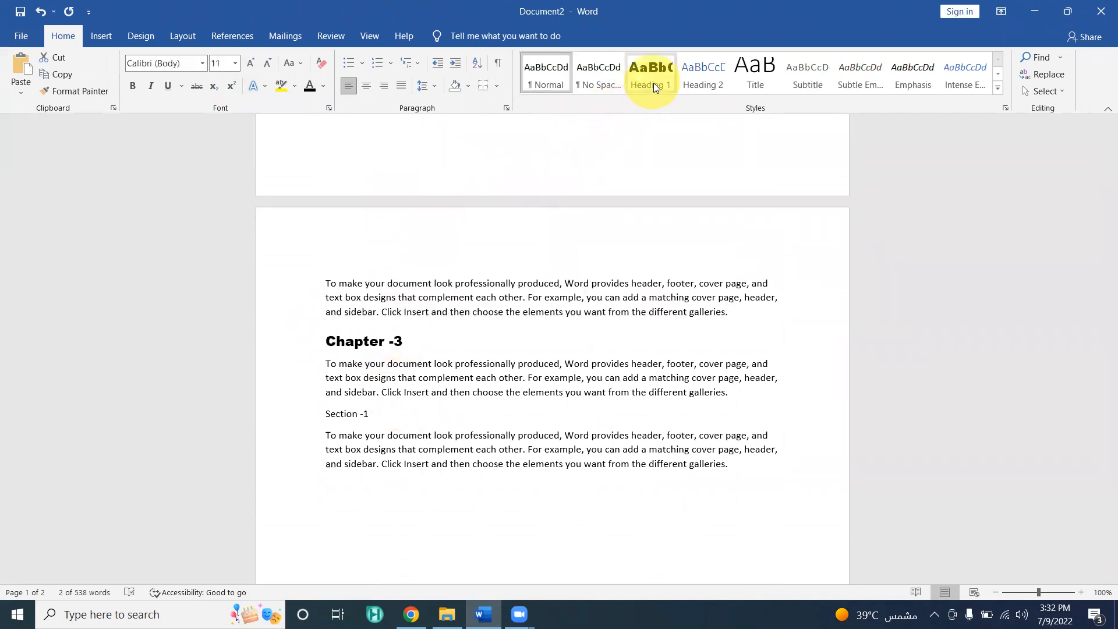
pyautogui.scroll(7, 645, 269)
pyautogui.scroll(-4, 711, 262)
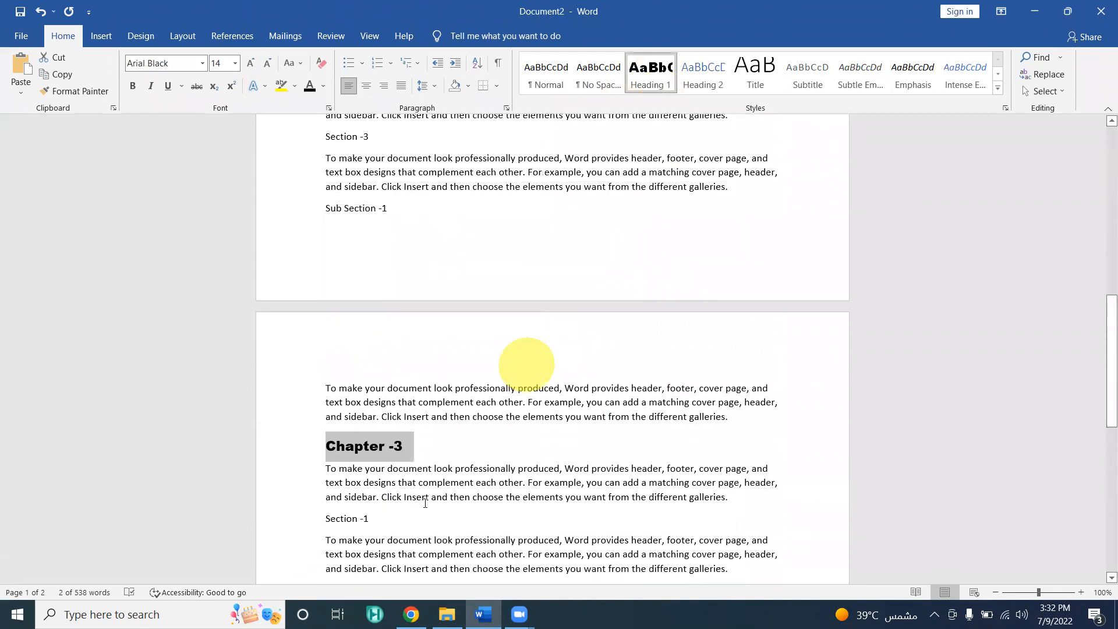
pyautogui.click(460, 446)
# Apply the Heading 2 style to the Section -1 title under Chapter-1.
pyautogui.scroll(5, 554, 364)
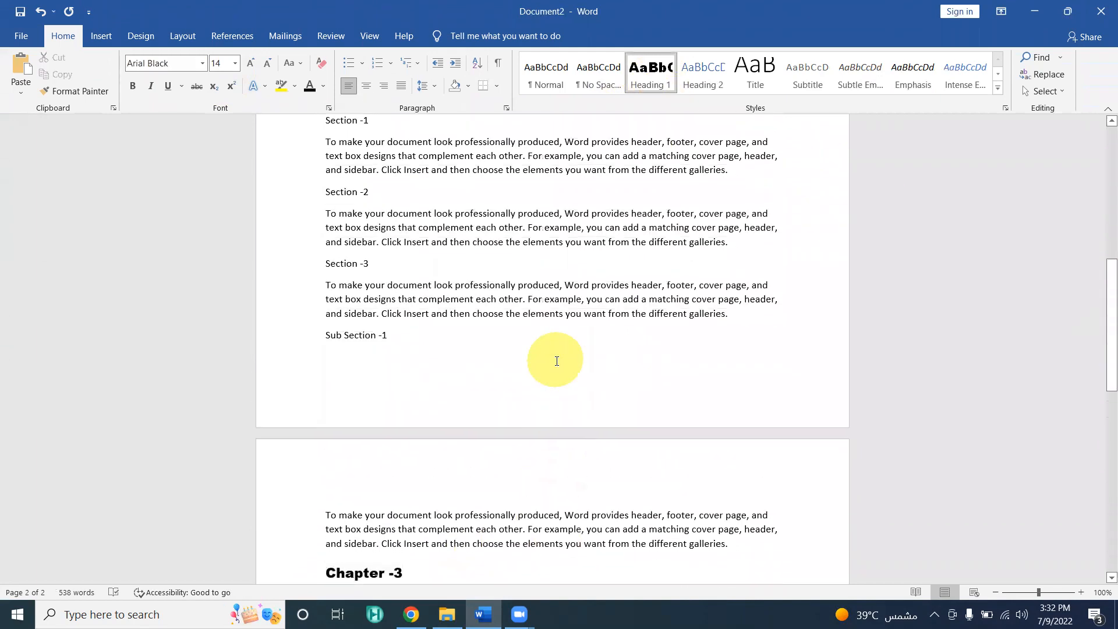
pyautogui.scroll(4, 643, 273)
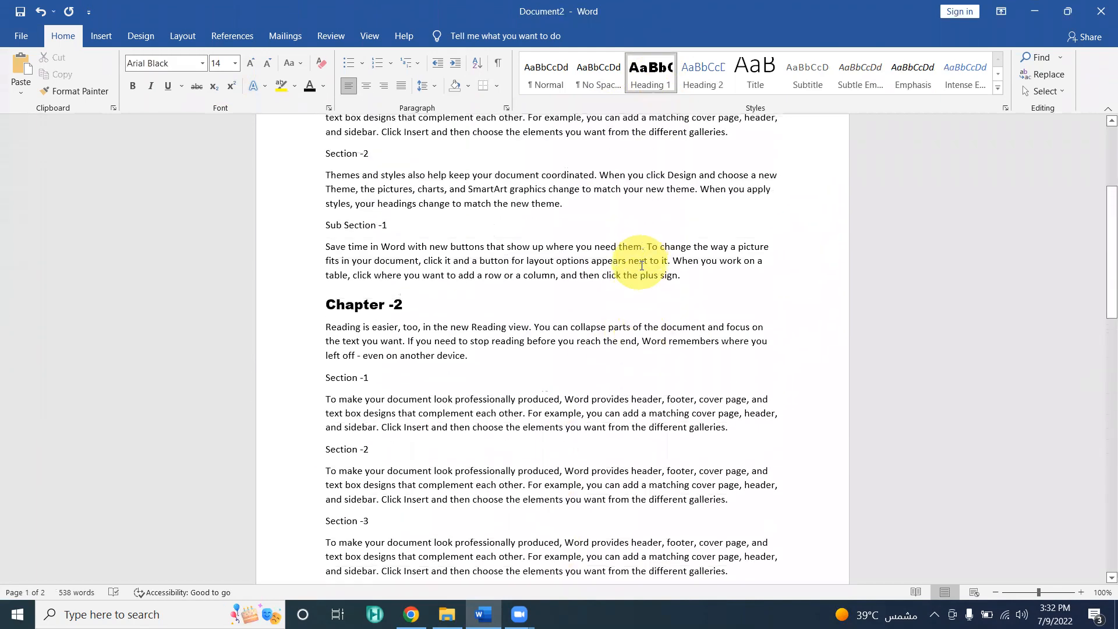
pyautogui.scroll(3, 643, 283)
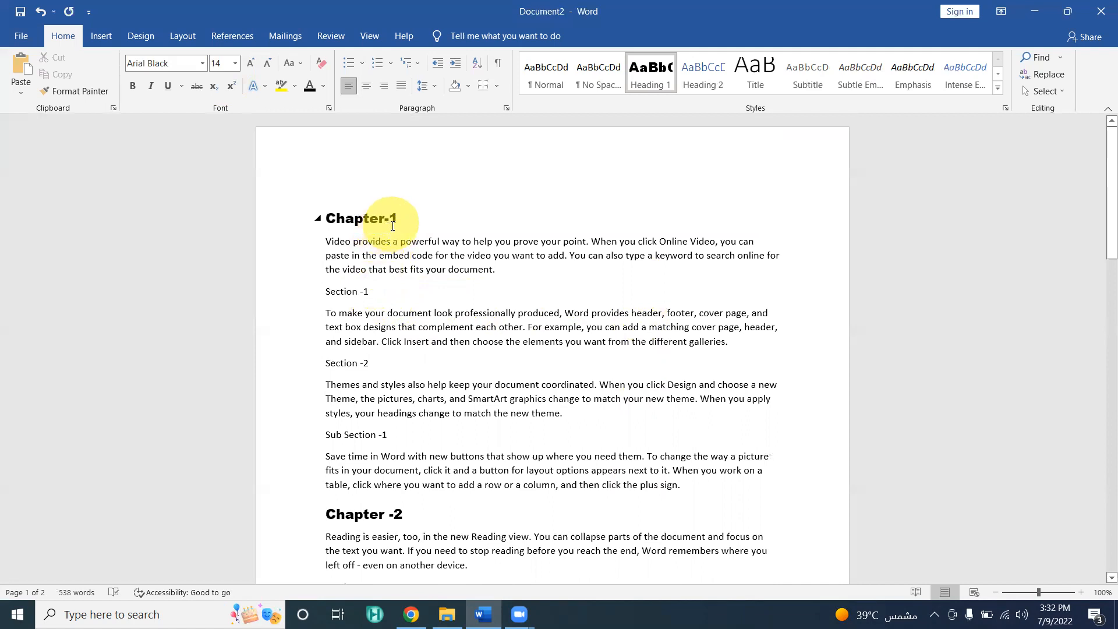
pyautogui.moveTo(376, 292); pyautogui.dragTo(333, 292)
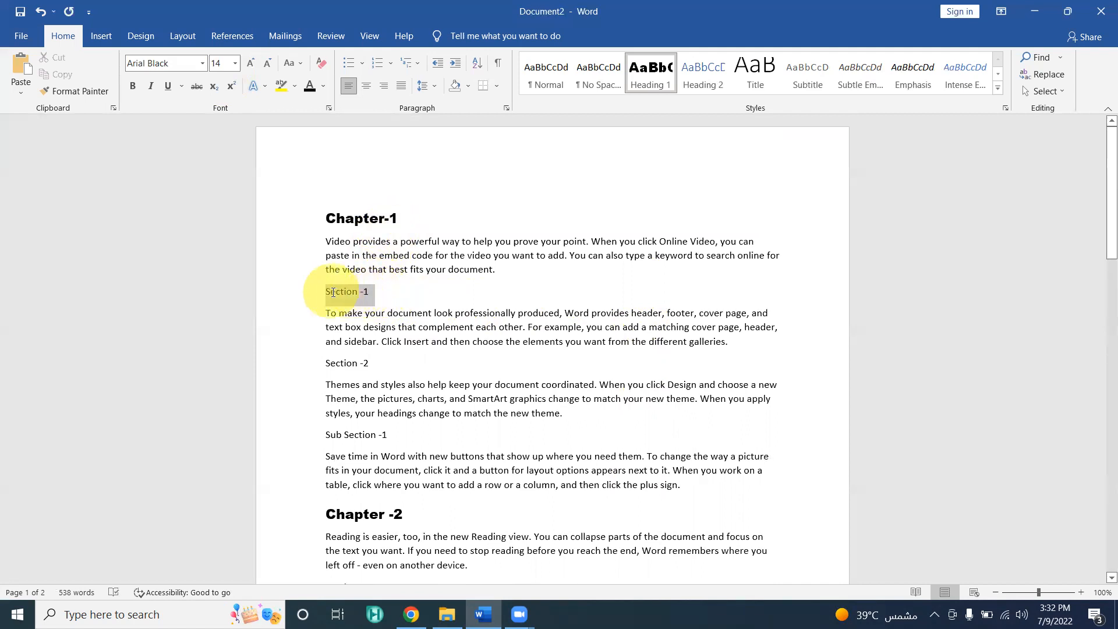
pyautogui.click(706, 83)
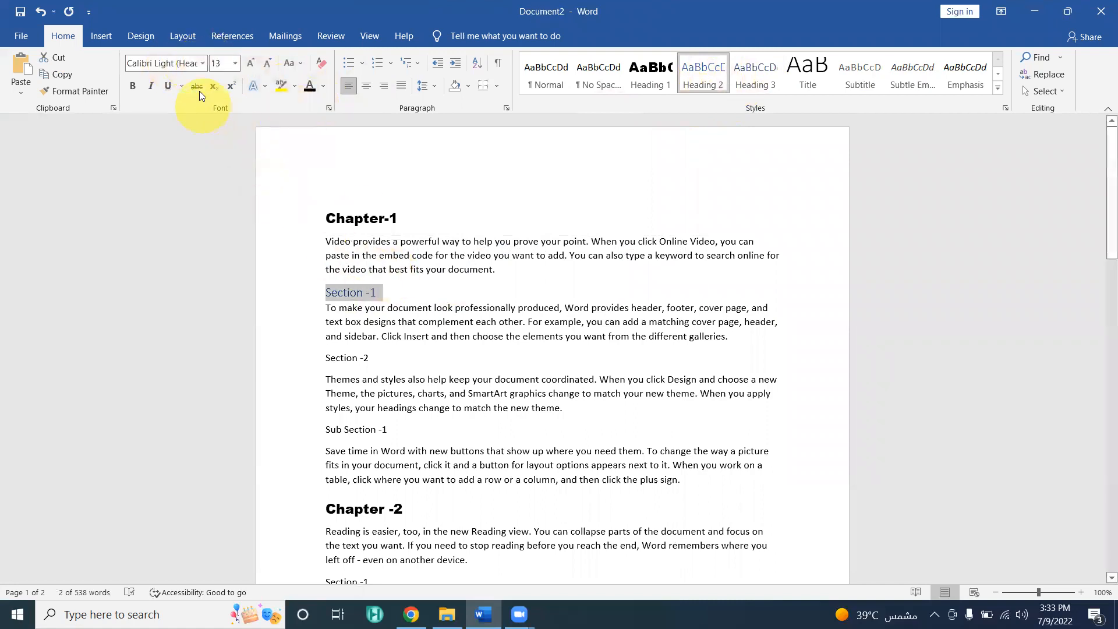
# Format the Section -1 heading under Chapter-1 in Arial Black, size 14, with black font color.
pyautogui.click(202, 63)
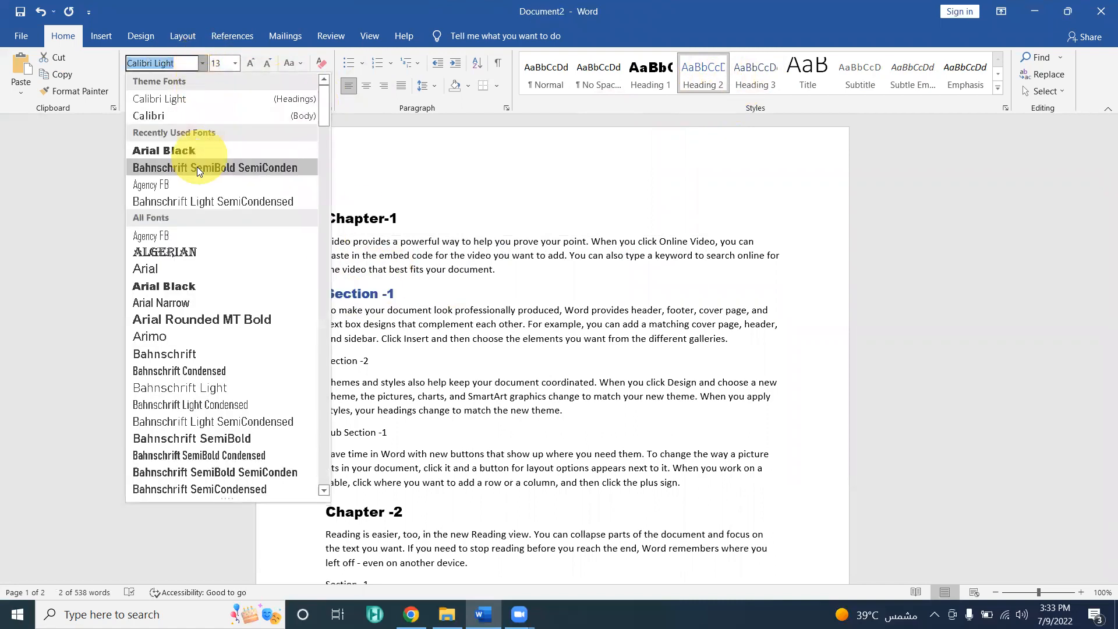
pyautogui.click(194, 151)
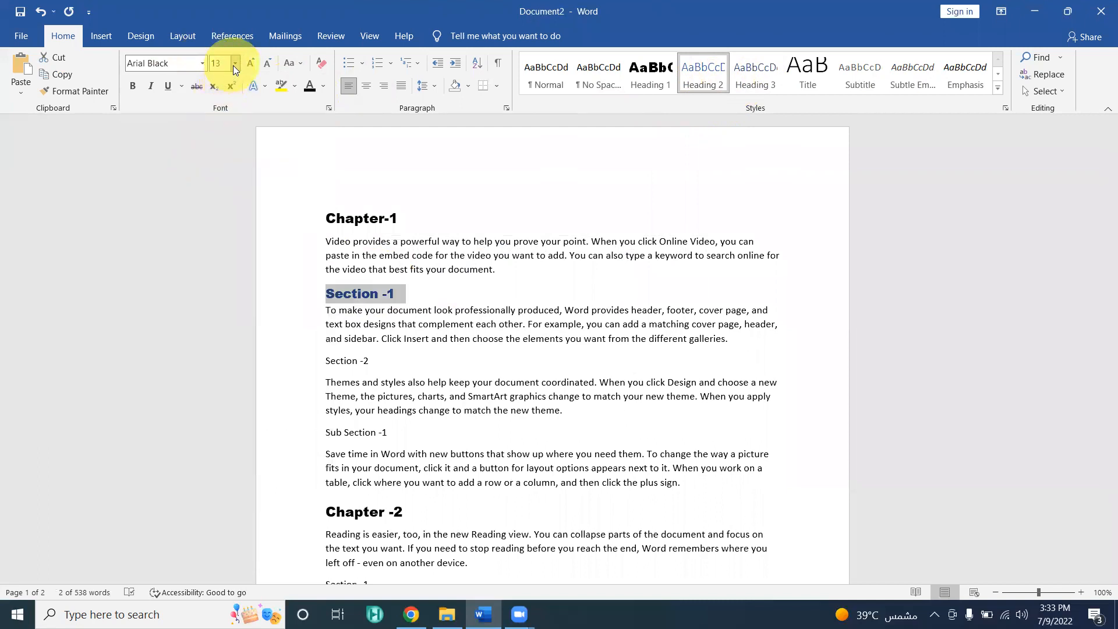
pyautogui.click(234, 64)
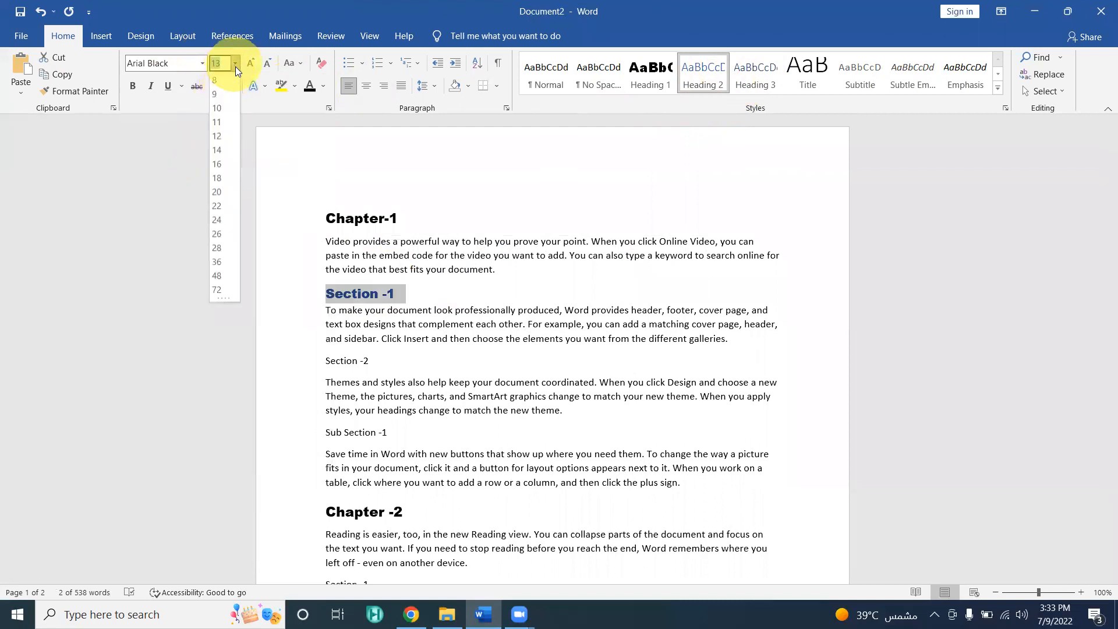
pyautogui.click(223, 150)
pyautogui.click(323, 86)
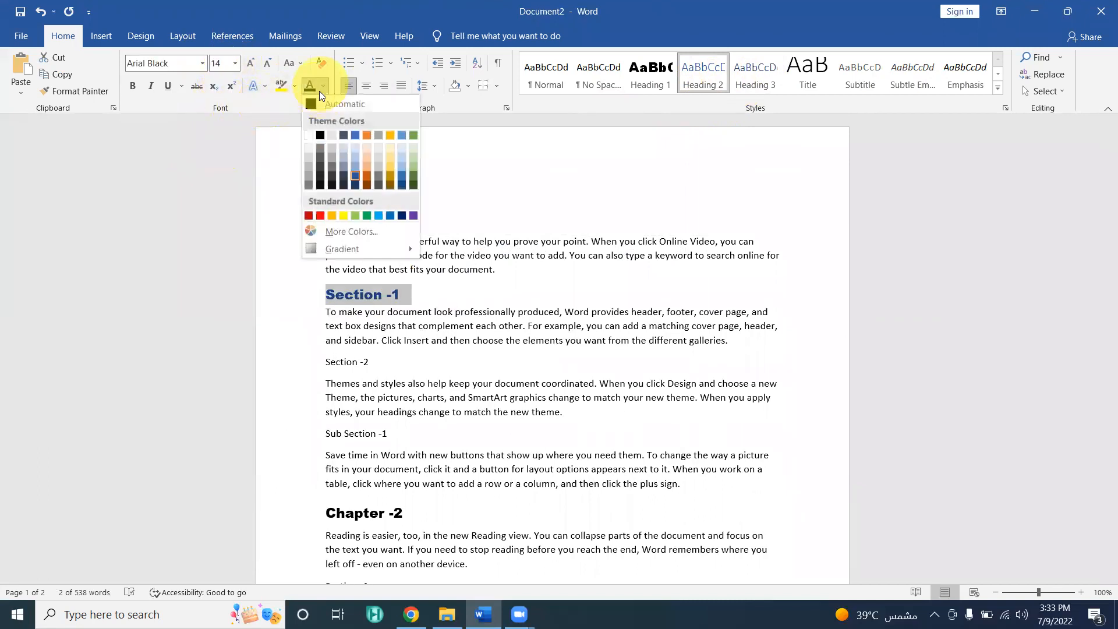
pyautogui.click(320, 135)
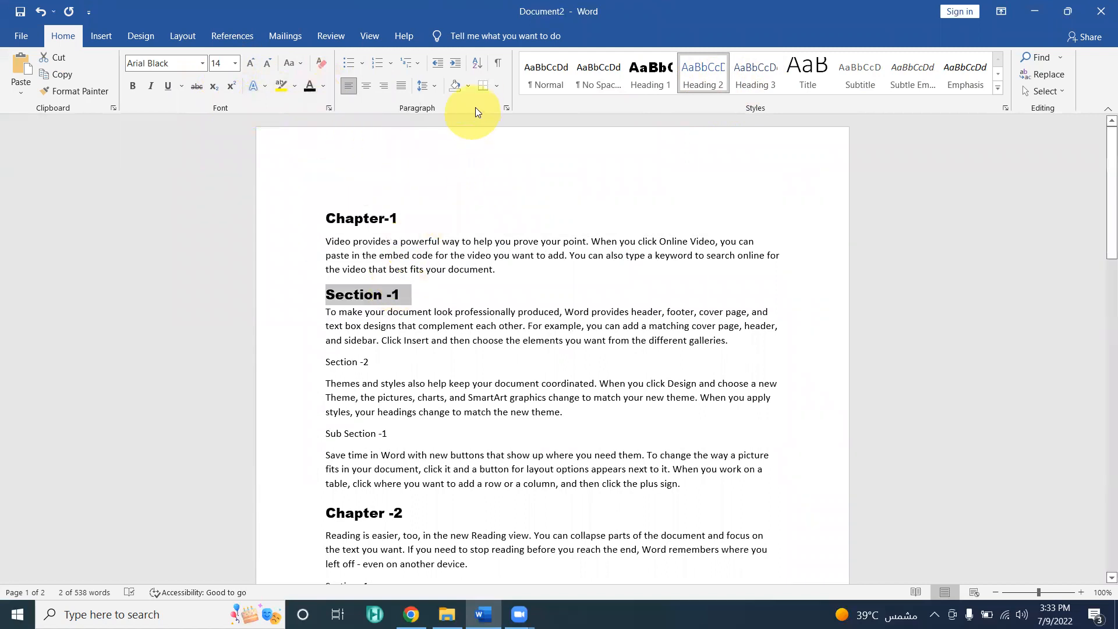
# Increase the paragraph spacing after the Section -1 heading under Chapter-1 by one increment.
pyautogui.click(507, 108)
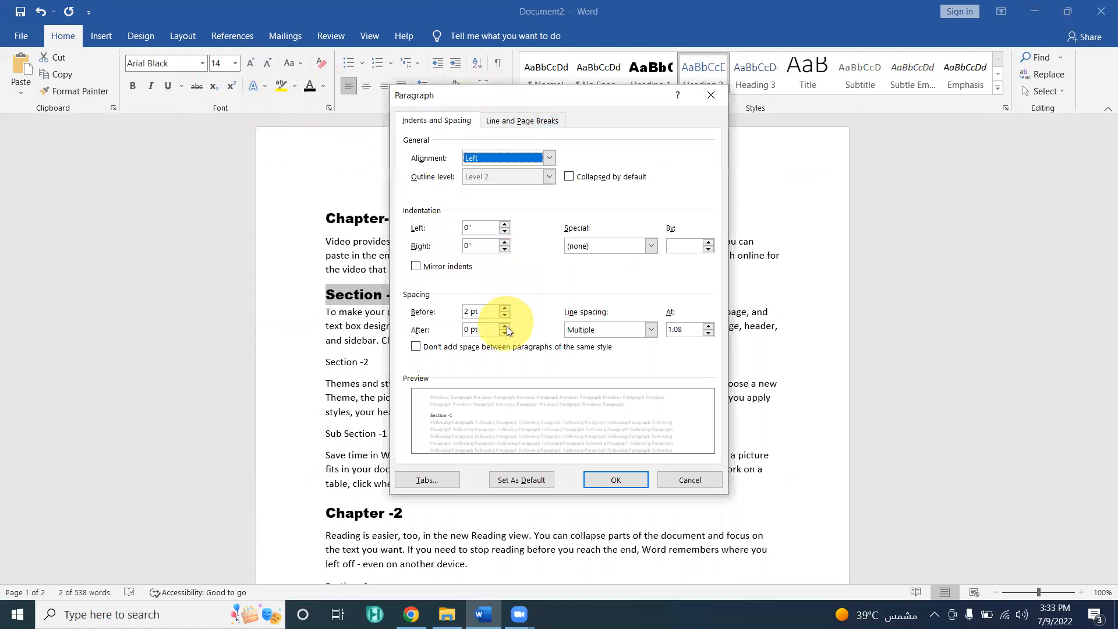
pyautogui.click(505, 326)
pyautogui.click(613, 482)
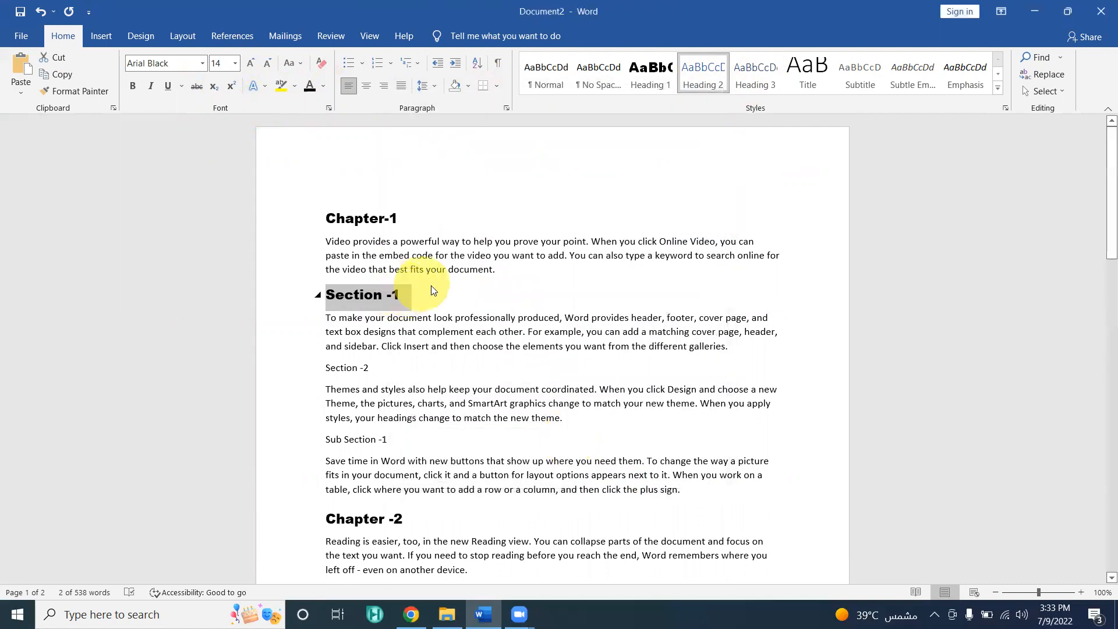
# Update the Heading 2 style to match the formatting of the selected Section -1 heading.
pyautogui.rightClick(709, 71)
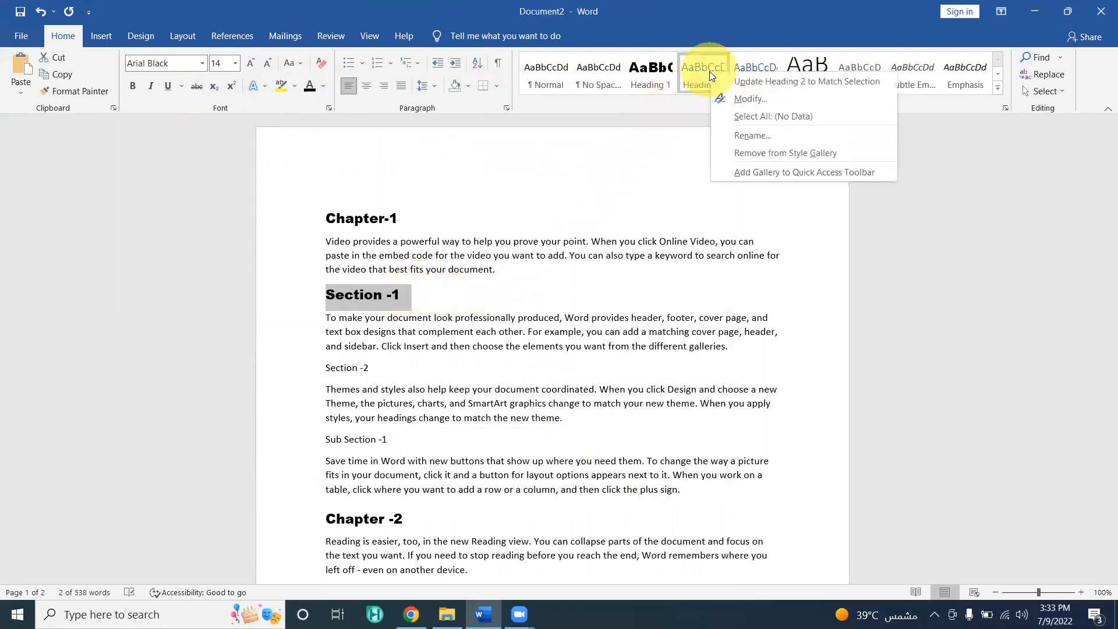
pyautogui.click(744, 79)
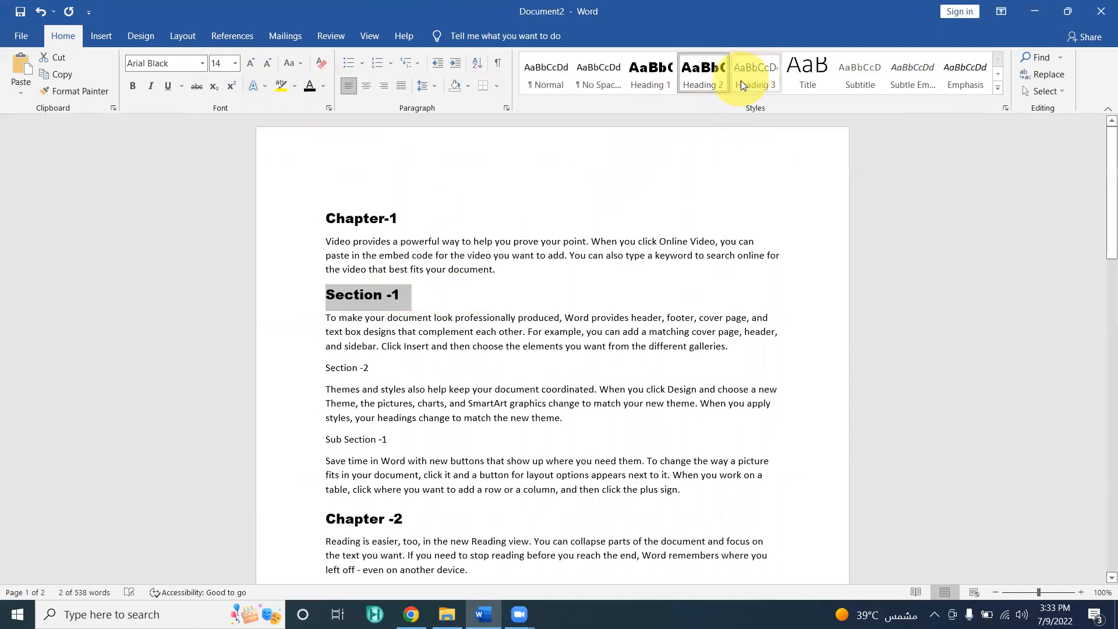
pyautogui.click(631, 272)
# Apply the updated Heading 2 style to the Section -2 title under Chapter-1.
pyautogui.moveTo(398, 300)
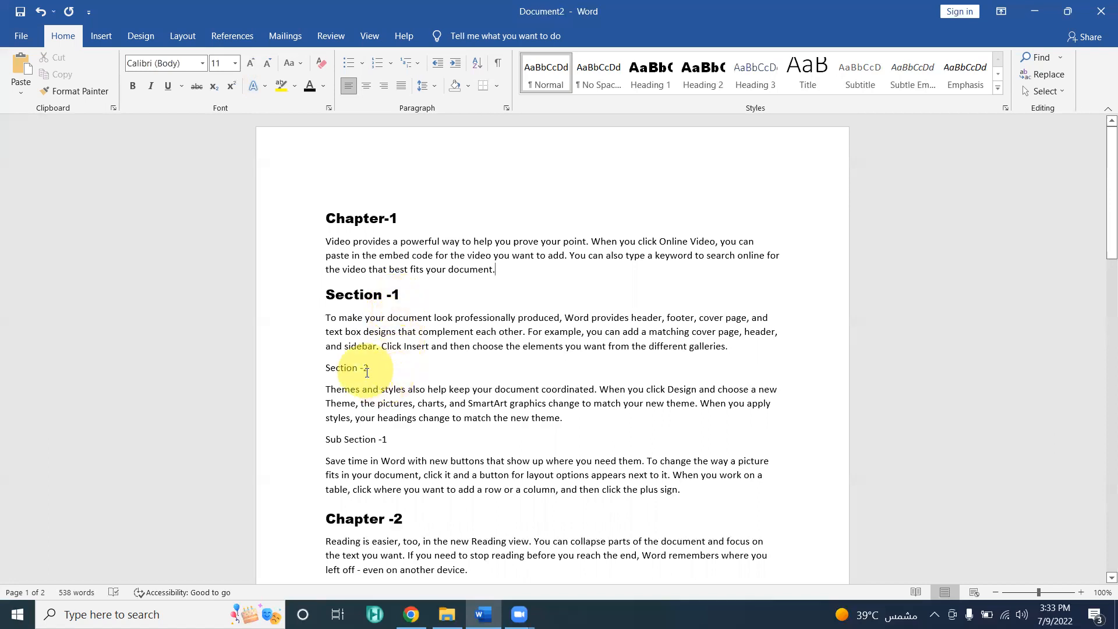
pyautogui.moveTo(396, 220)
pyautogui.click(317, 369)
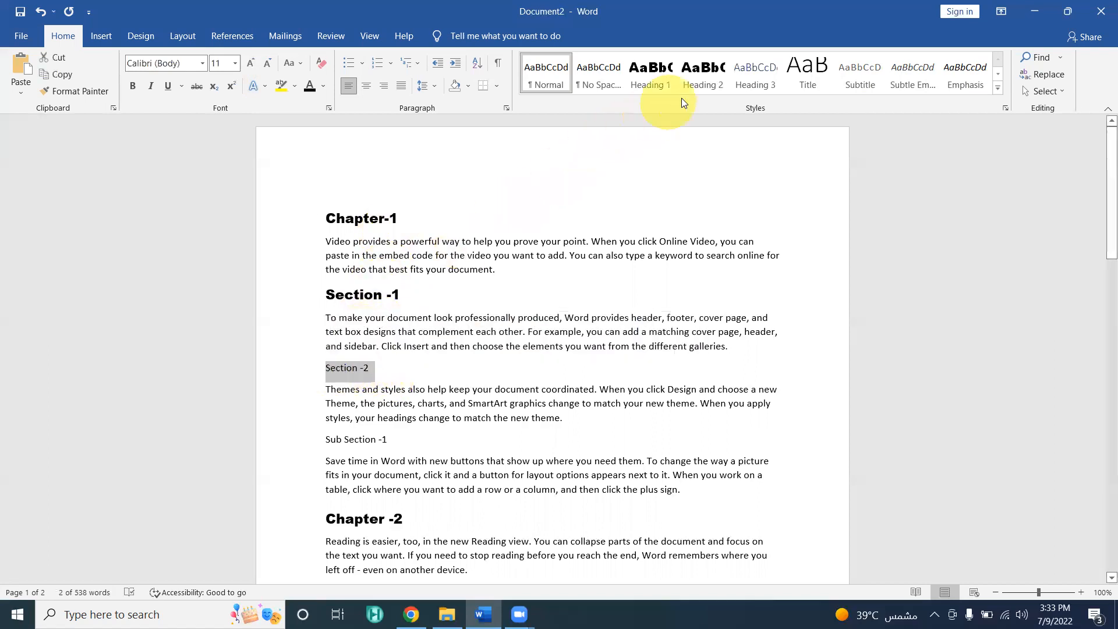
pyautogui.click(715, 76)
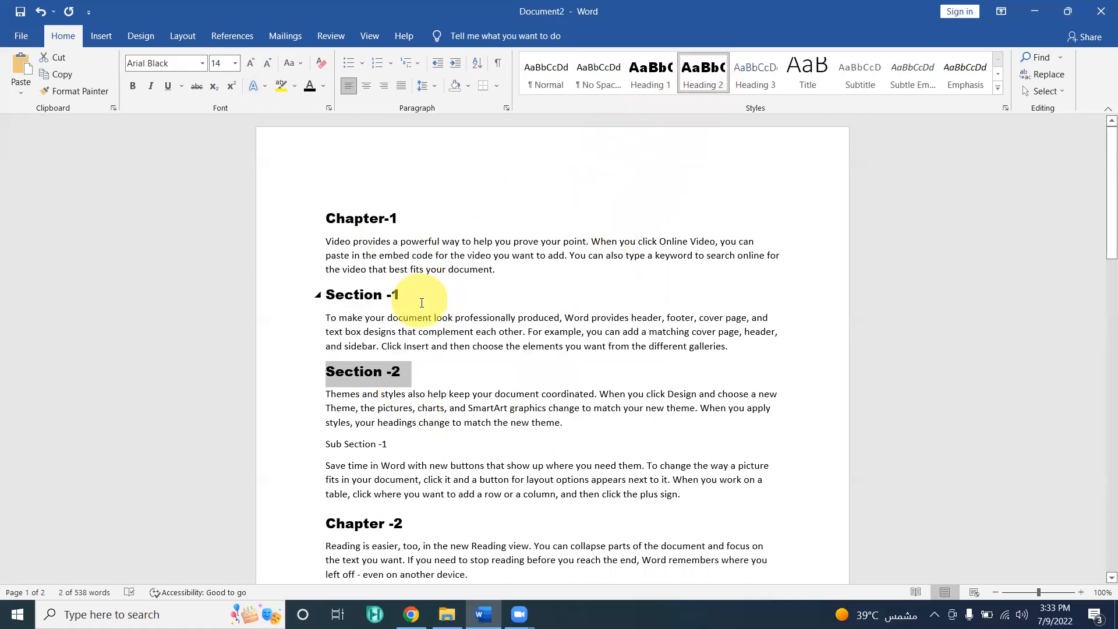
# Apply the Heading 2 style to the Section -1, Section -2 and Section -3 titles under Chapter -2.
pyautogui.scroll(-3, 431, 350)
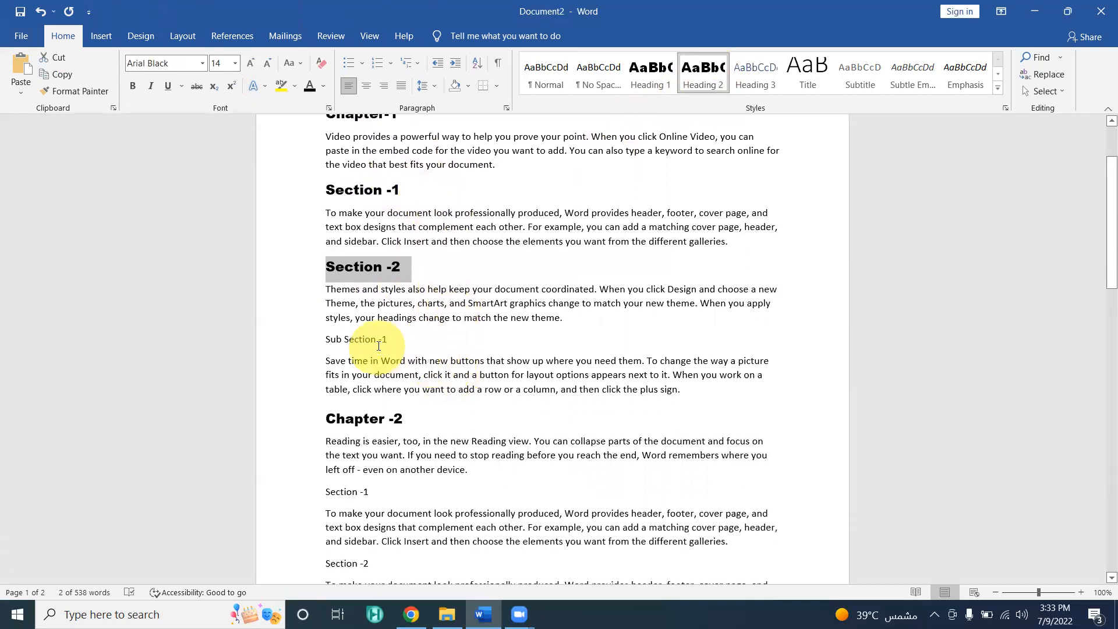
pyautogui.moveTo(367, 284)
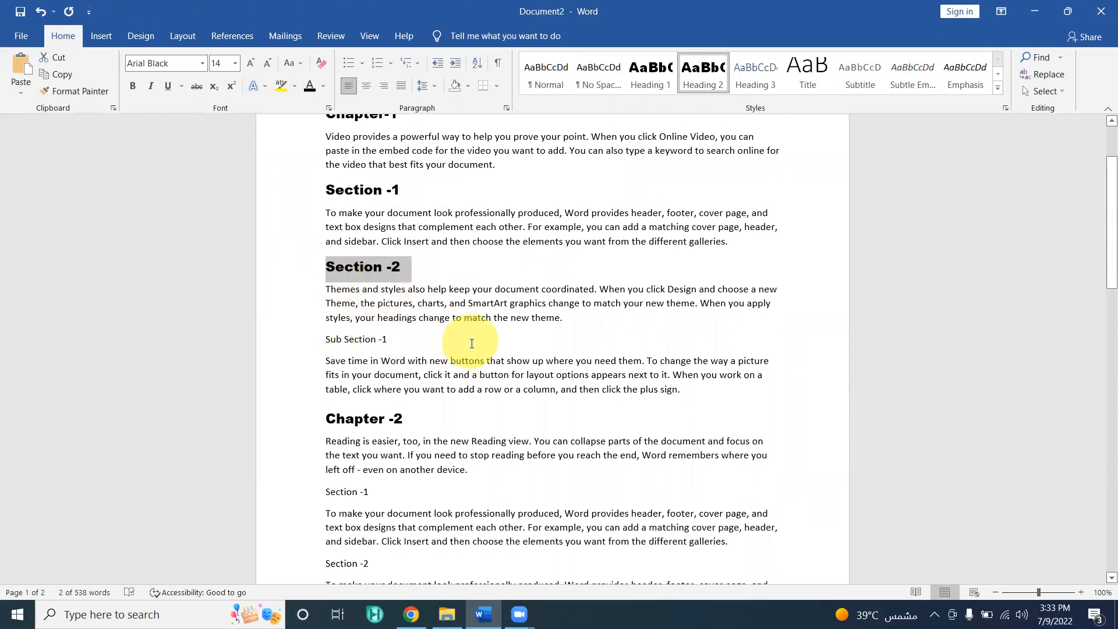
pyautogui.scroll(-5, 400, 344)
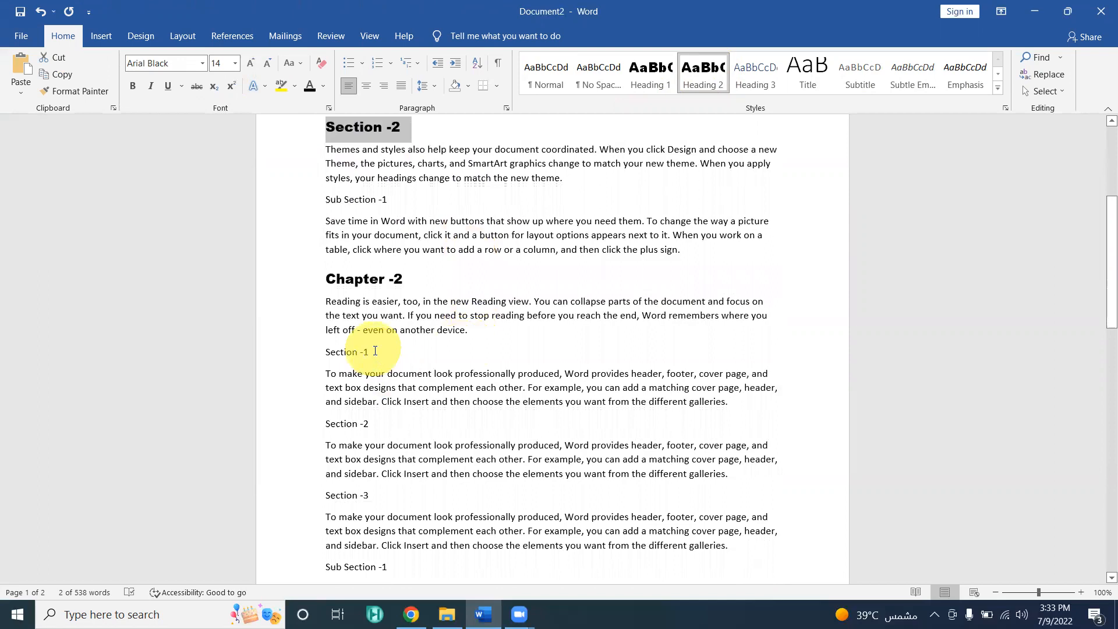
pyautogui.moveTo(376, 352); pyautogui.dragTo(333, 353)
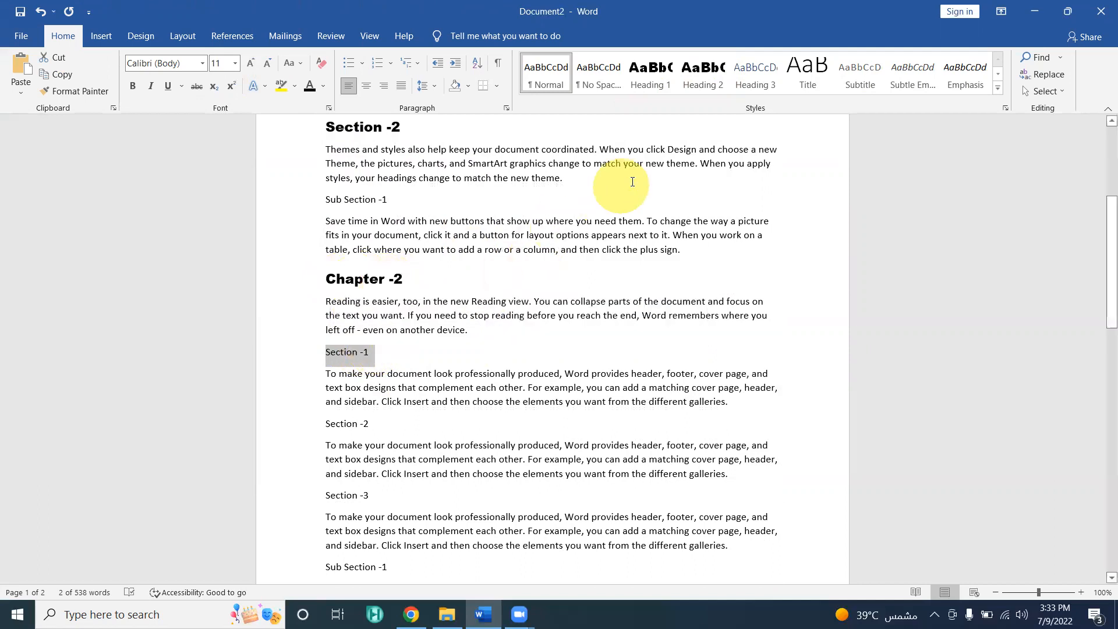
pyautogui.click(706, 81)
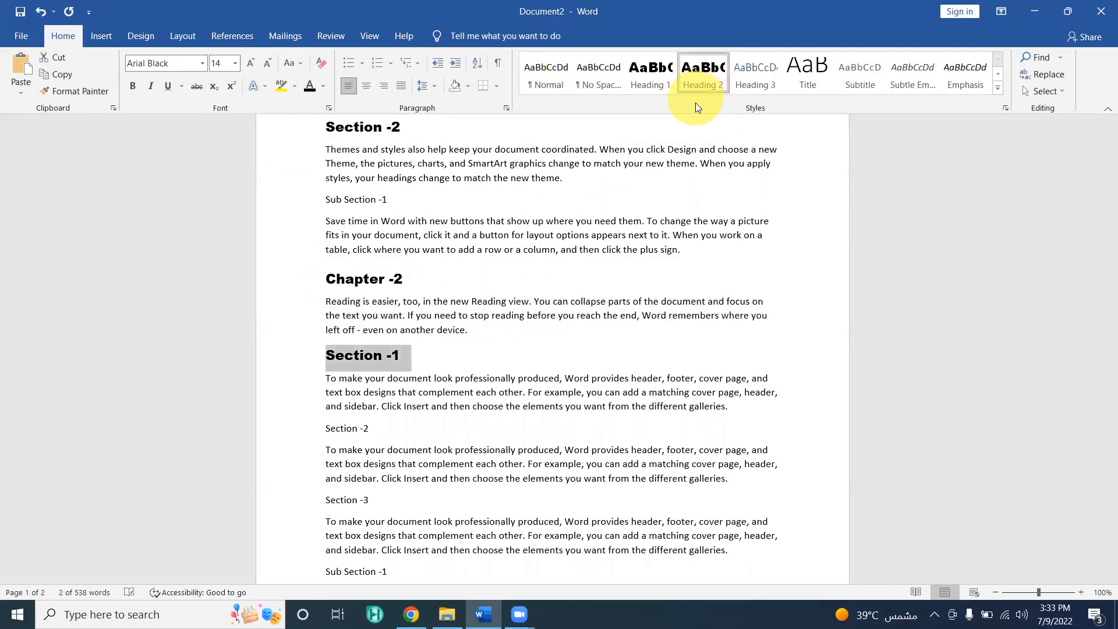
pyautogui.scroll(-2, 466, 326)
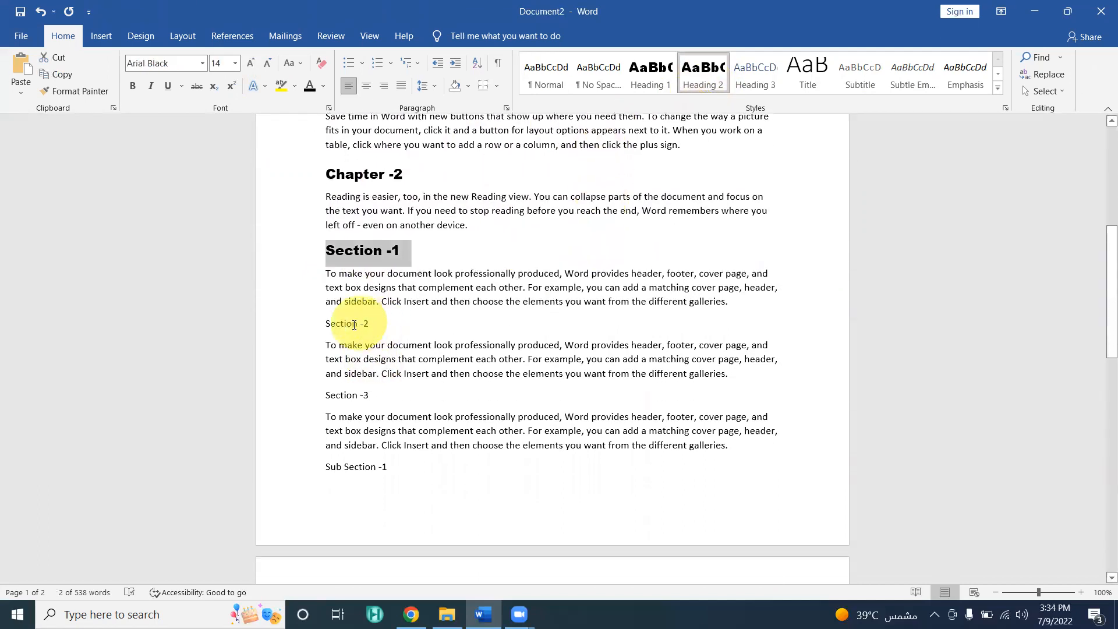
pyautogui.tripleClick(351, 325)
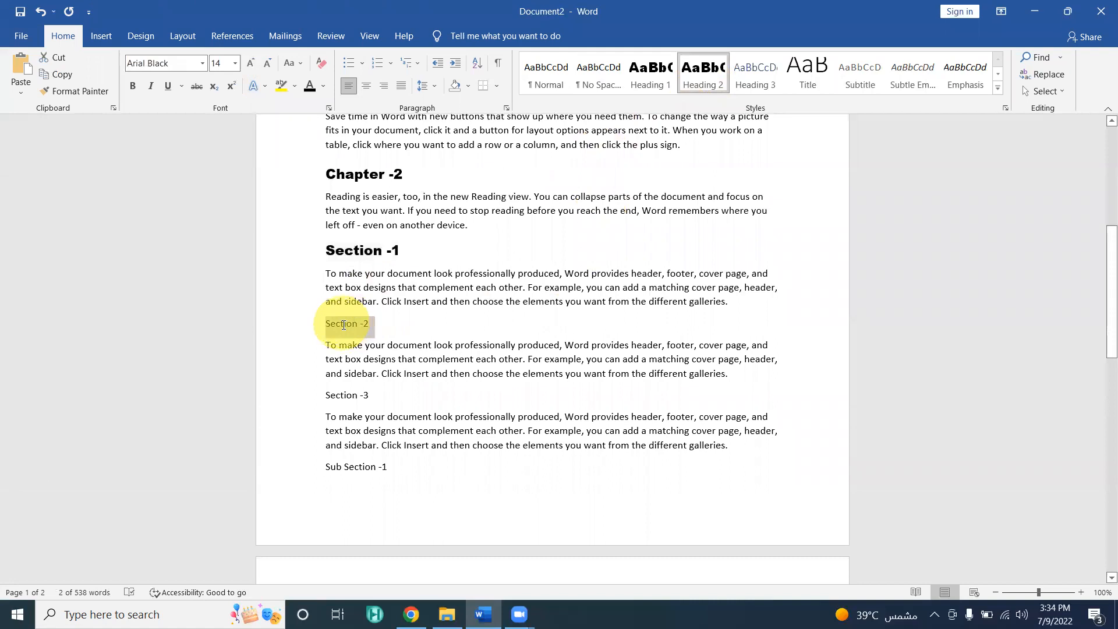
pyautogui.click(706, 83)
pyautogui.tripleClick(330, 402)
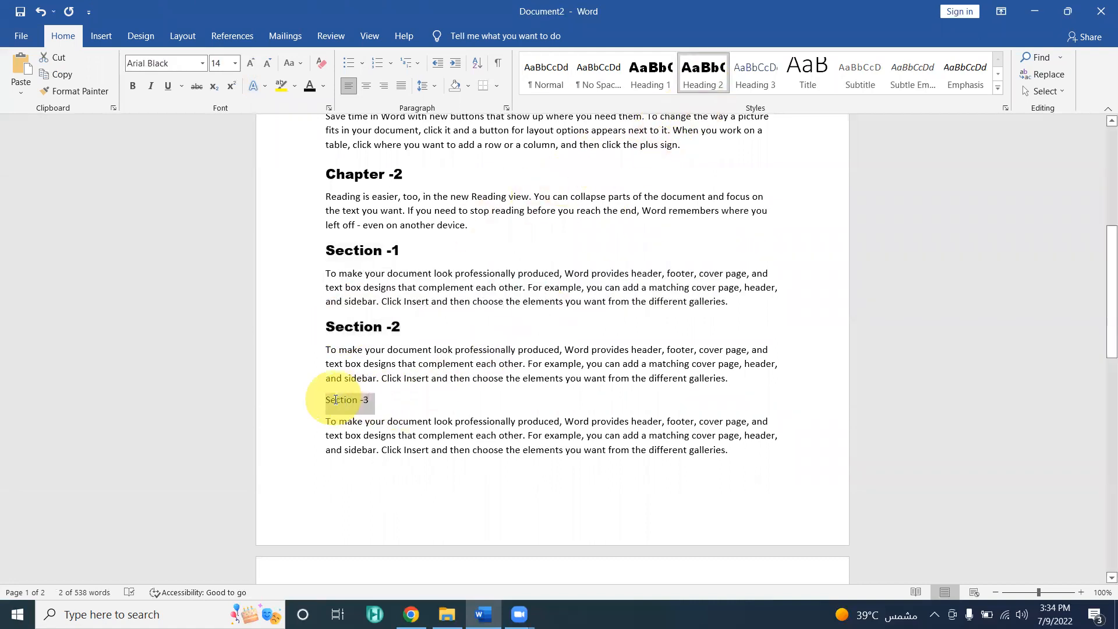
pyautogui.click(703, 74)
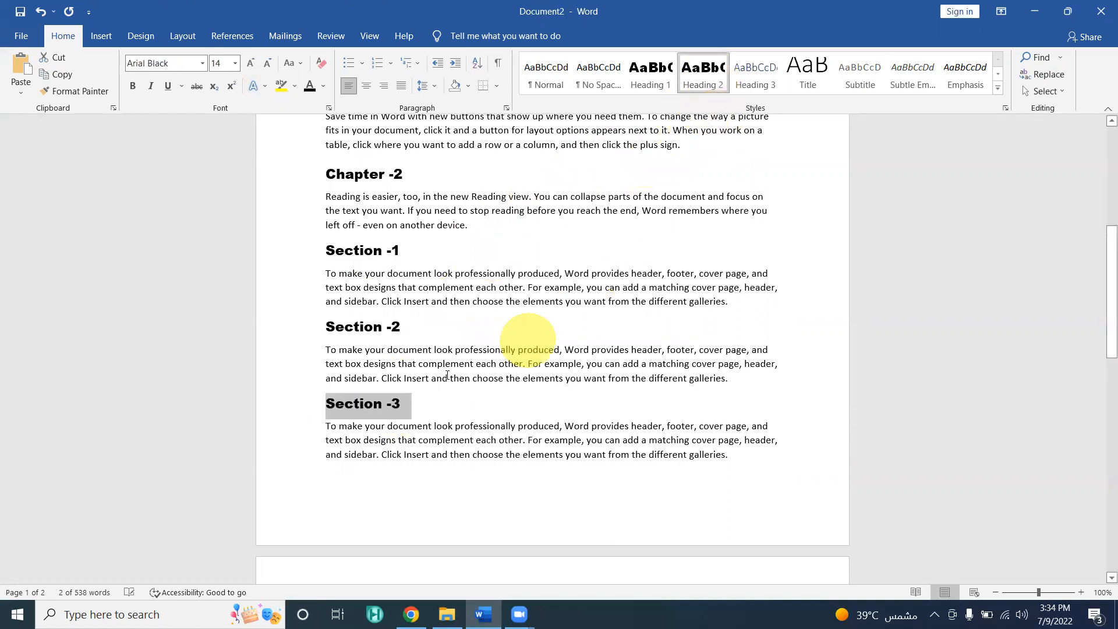
# Apply the Heading 2 style to the Section -1 title under Chapter -3.
pyautogui.scroll(-6, 402, 373)
pyautogui.scroll(-2, 411, 408)
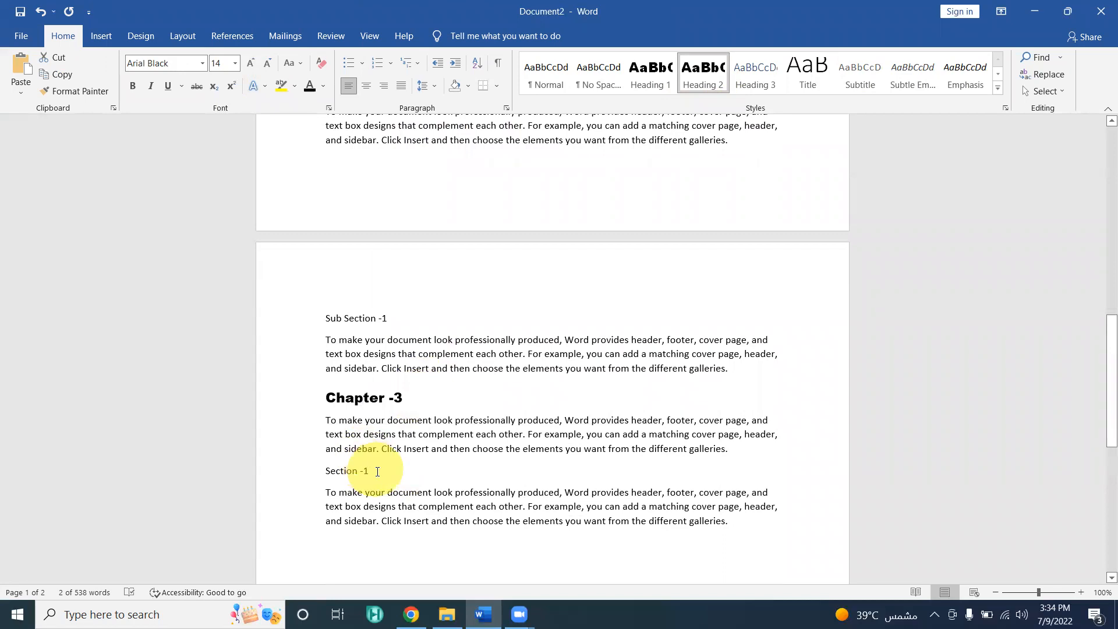
pyautogui.click(297, 470)
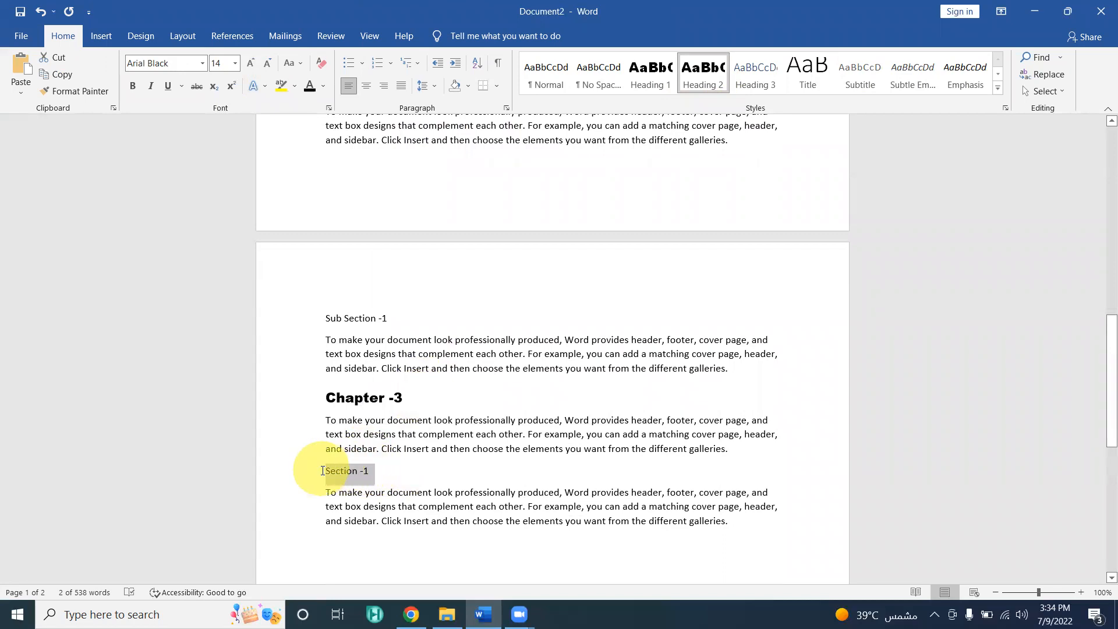
pyautogui.click(712, 85)
pyautogui.scroll(8, 589, 400)
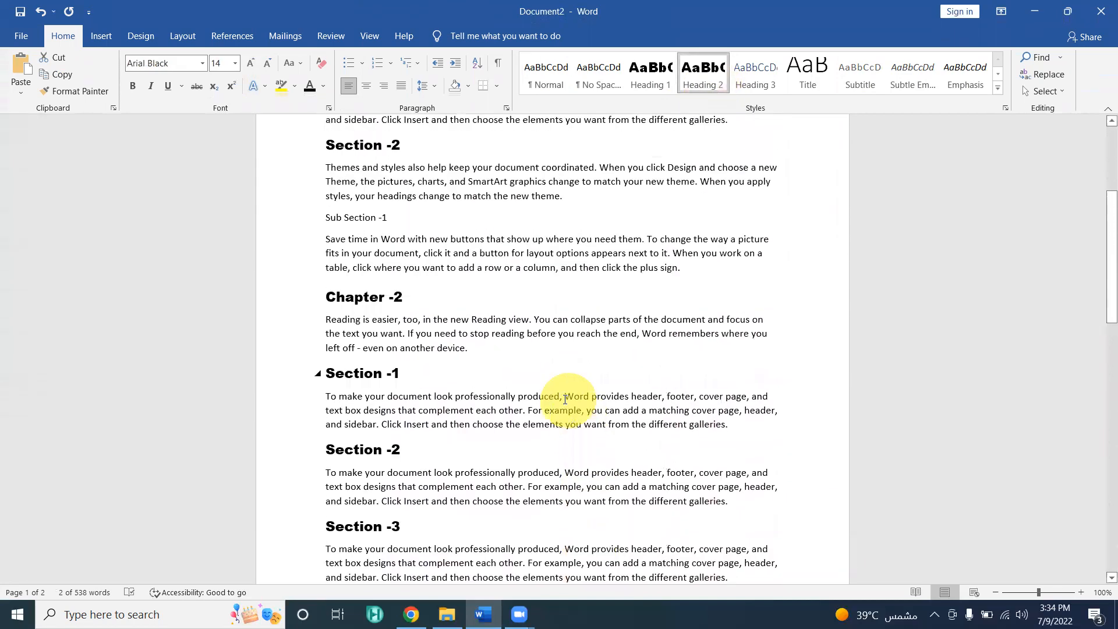
# Apply the Heading 3 style to the Sub Section -1 title under Section -2 of Chapter-1.
pyautogui.scroll(4, 547, 405)
pyautogui.scroll(-2, 524, 402)
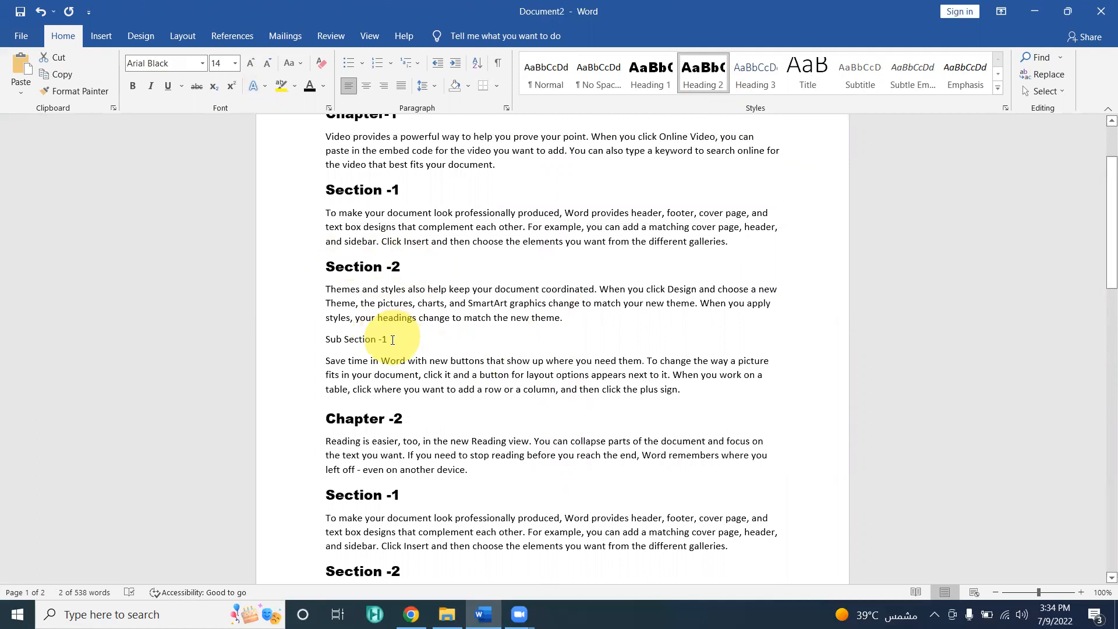
pyautogui.moveTo(391, 342); pyautogui.dragTo(325, 340)
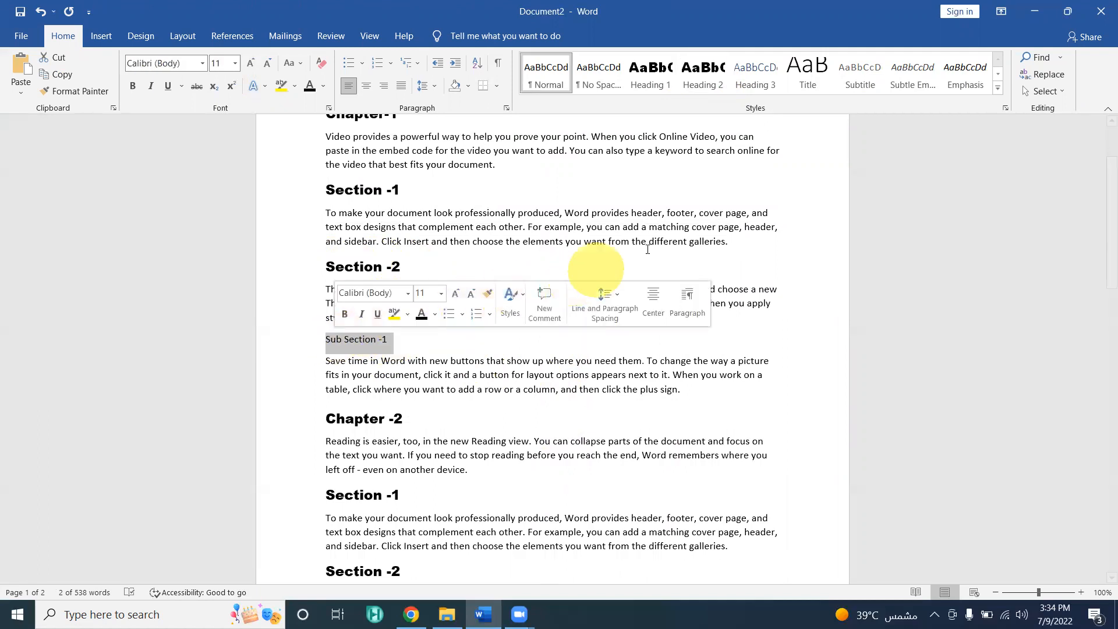
pyautogui.click(753, 81)
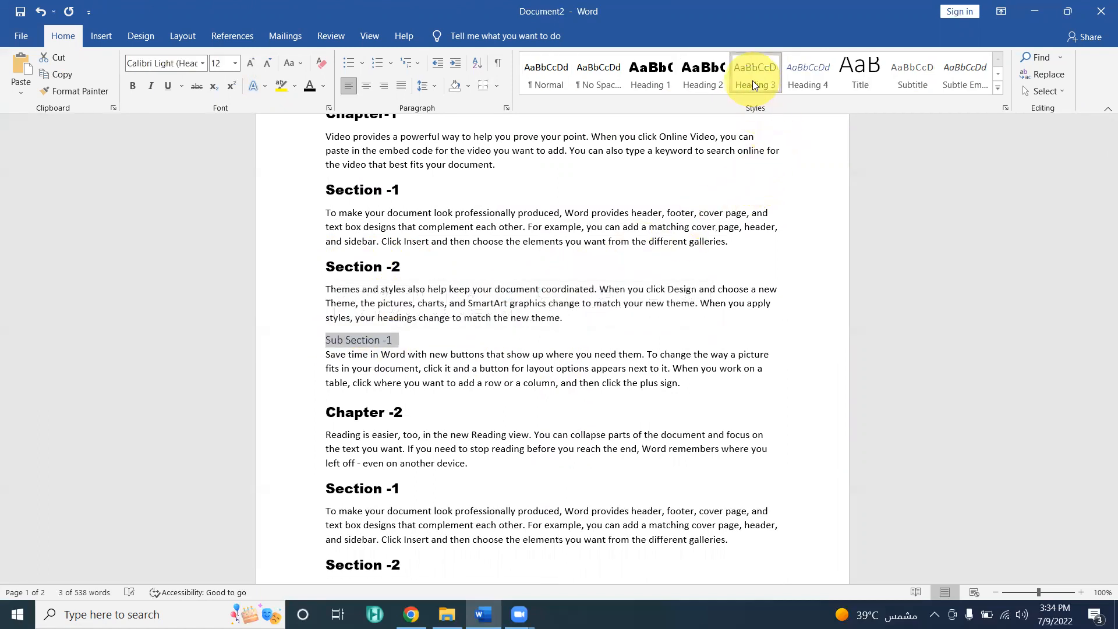
# Format the selected Sub Section -1 title in Arial Black, 12 pt, with black font color.
pyautogui.click(202, 63)
pyautogui.click(178, 151)
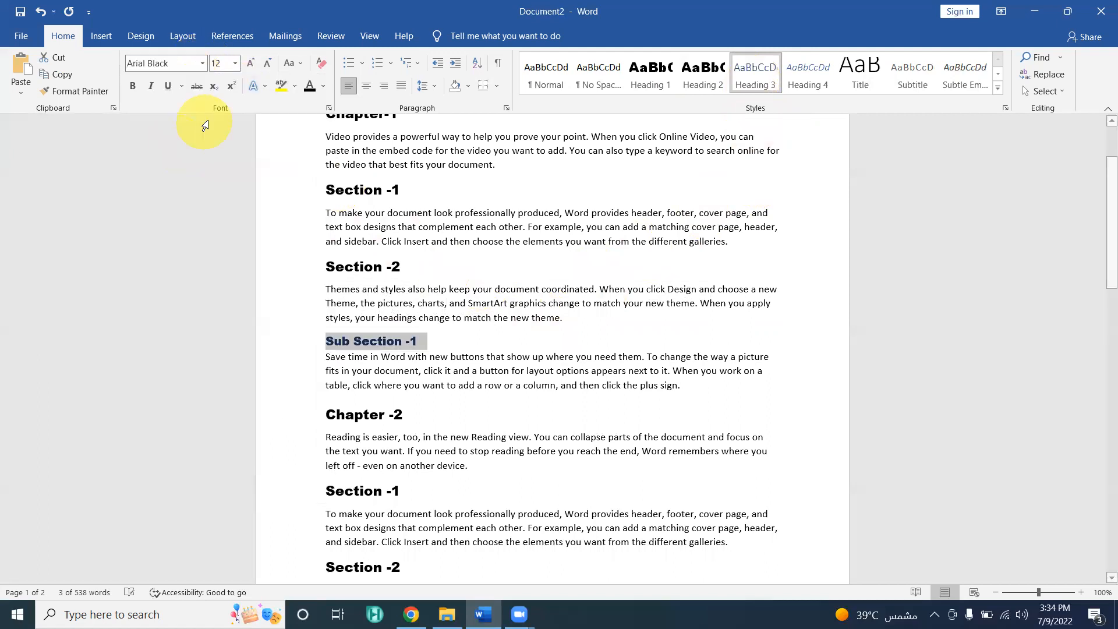
pyautogui.click(235, 63)
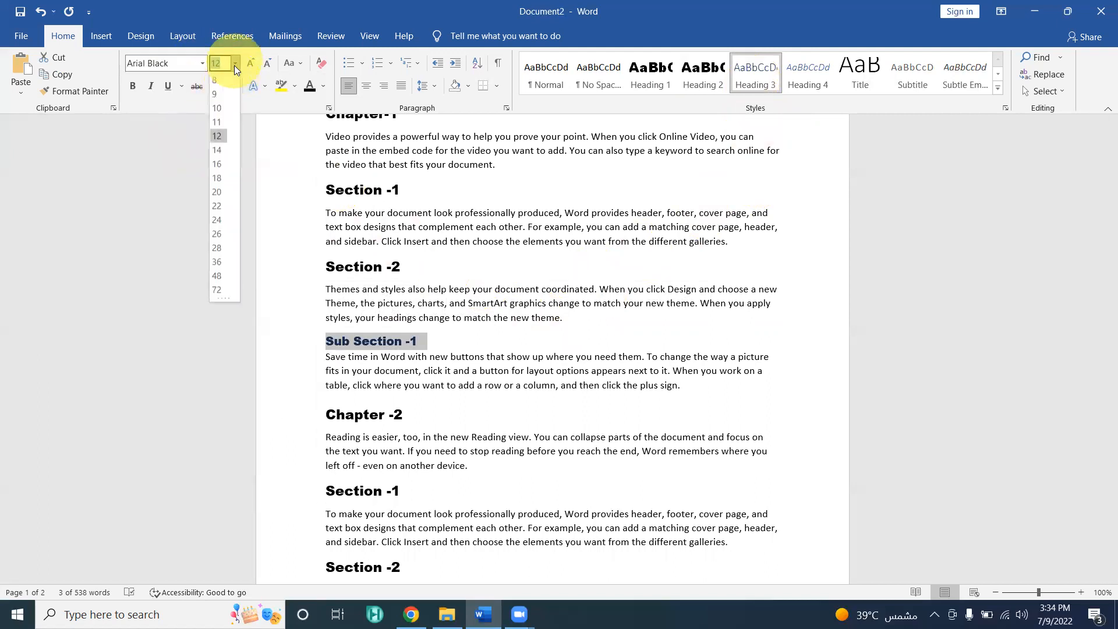
pyautogui.click(220, 136)
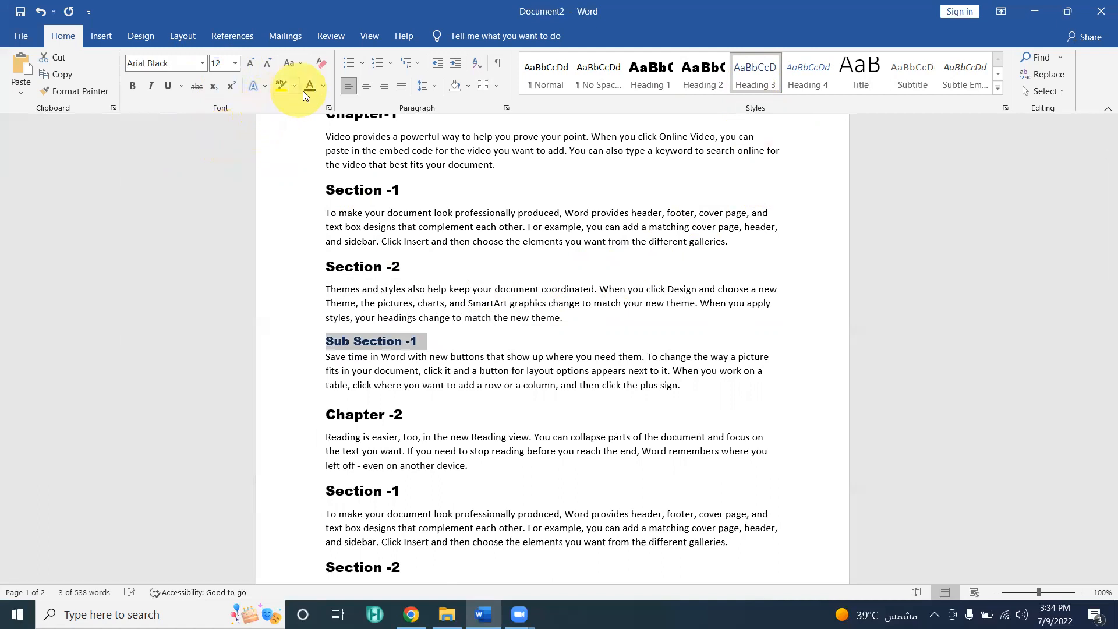
pyautogui.click(323, 86)
pyautogui.click(336, 135)
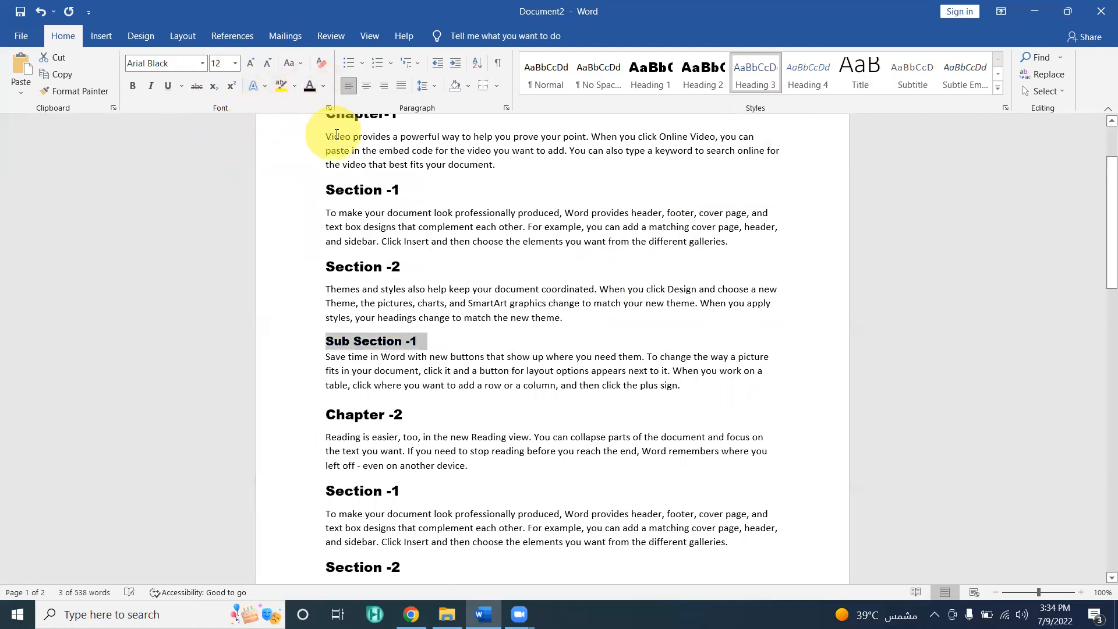
# Set the Sub Section -1 title's spacing after to 6 pt and update the Heading 3 style to match it.
pyautogui.click(507, 108)
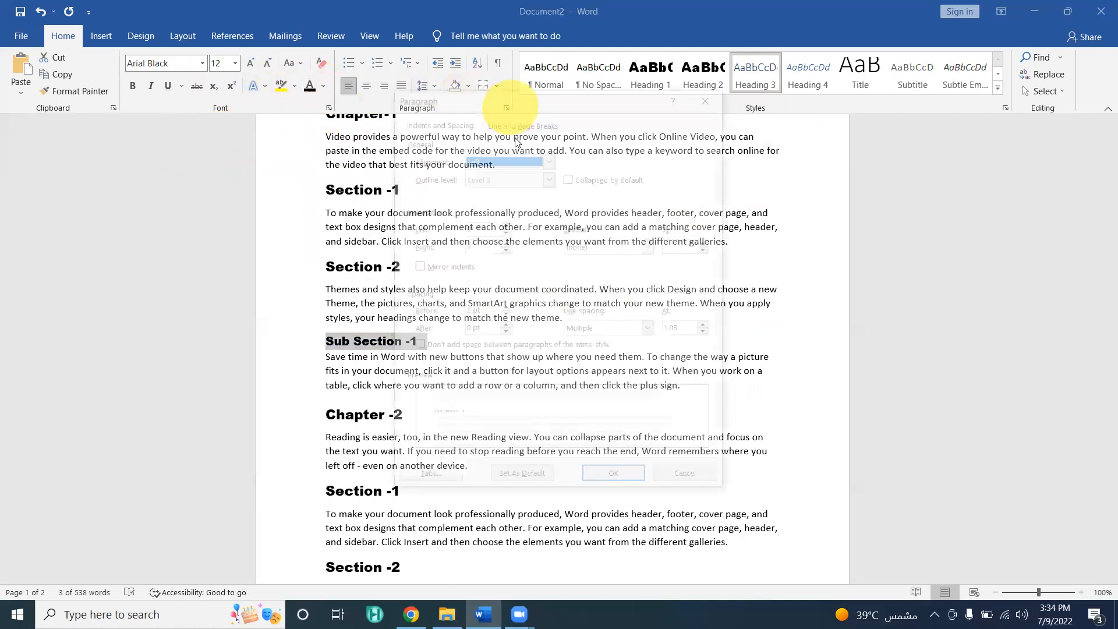
pyautogui.click(505, 326)
pyautogui.click(605, 478)
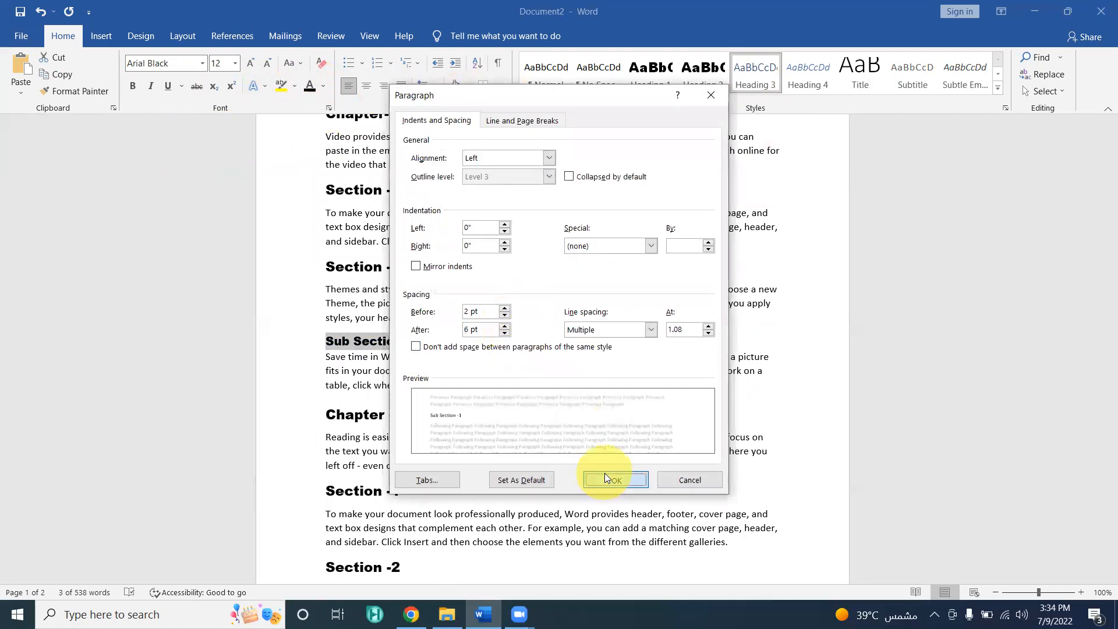
pyautogui.rightClick(760, 75)
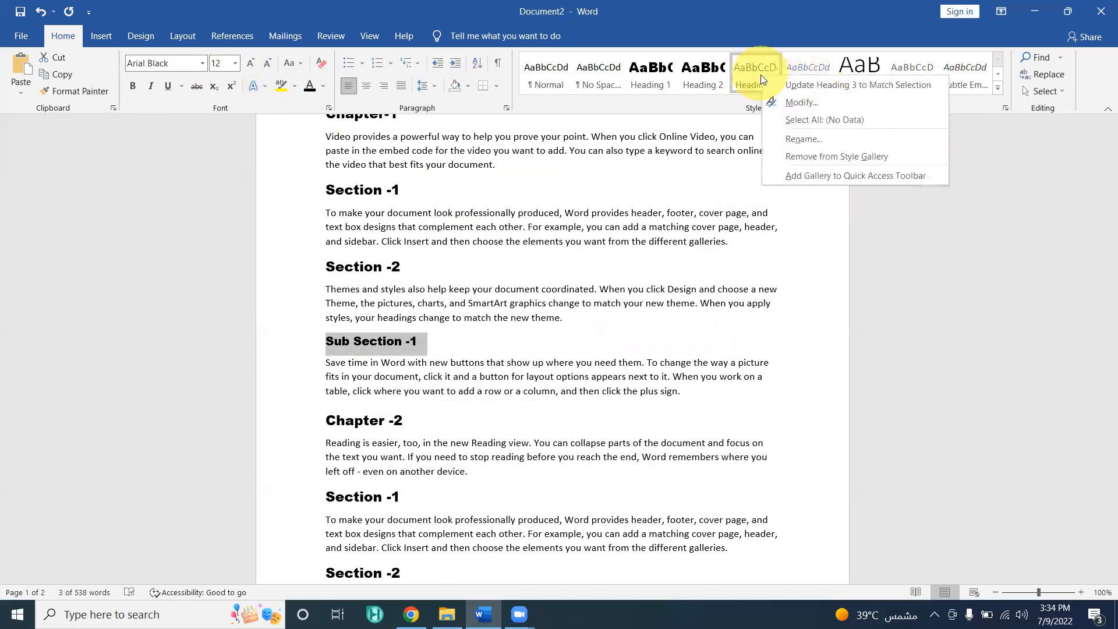
pyautogui.click(796, 86)
# Apply the updated Heading 3 style to the Sub Section -1 title just before Chapter -3.
pyautogui.scroll(-3, 757, 201)
pyautogui.scroll(-10, 744, 202)
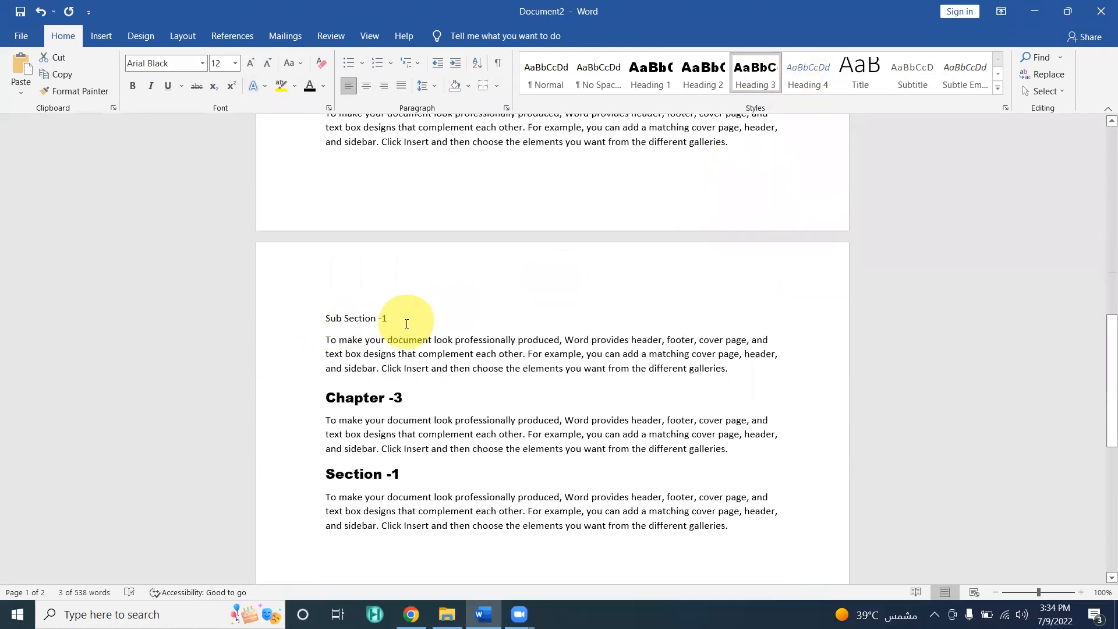
pyautogui.moveTo(391, 319); pyautogui.dragTo(324, 319)
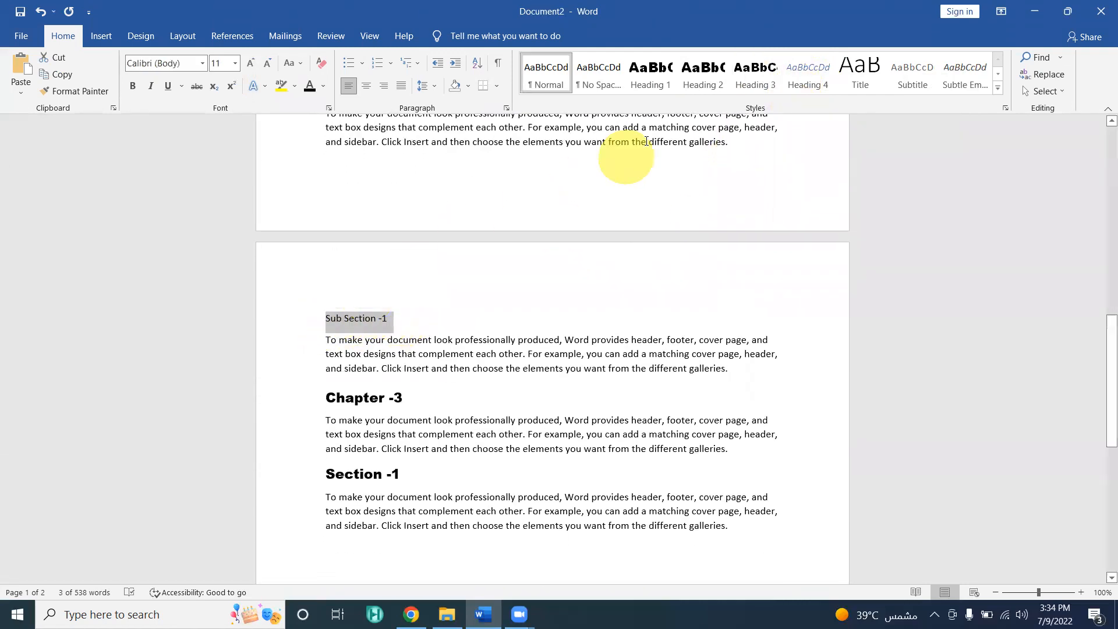
pyautogui.click(751, 88)
# Number the headings with the multilevel list format 1 Heading 1, 1.1 Heading 2, 1.1.1 Heading 3.
pyautogui.scroll(3, 524, 378)
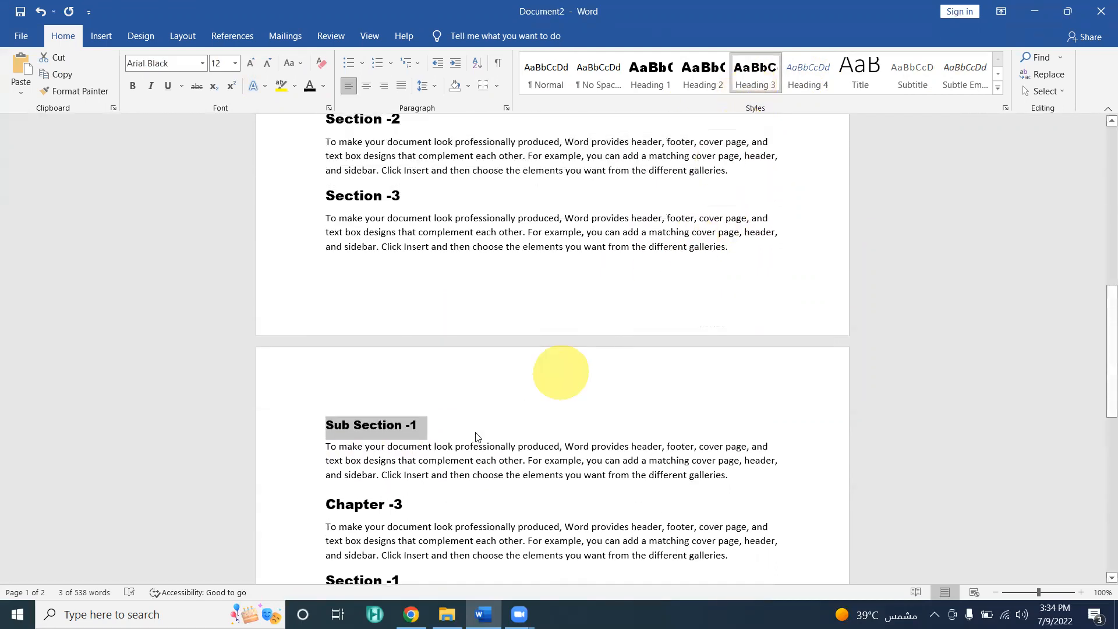
pyautogui.scroll(1, 443, 331)
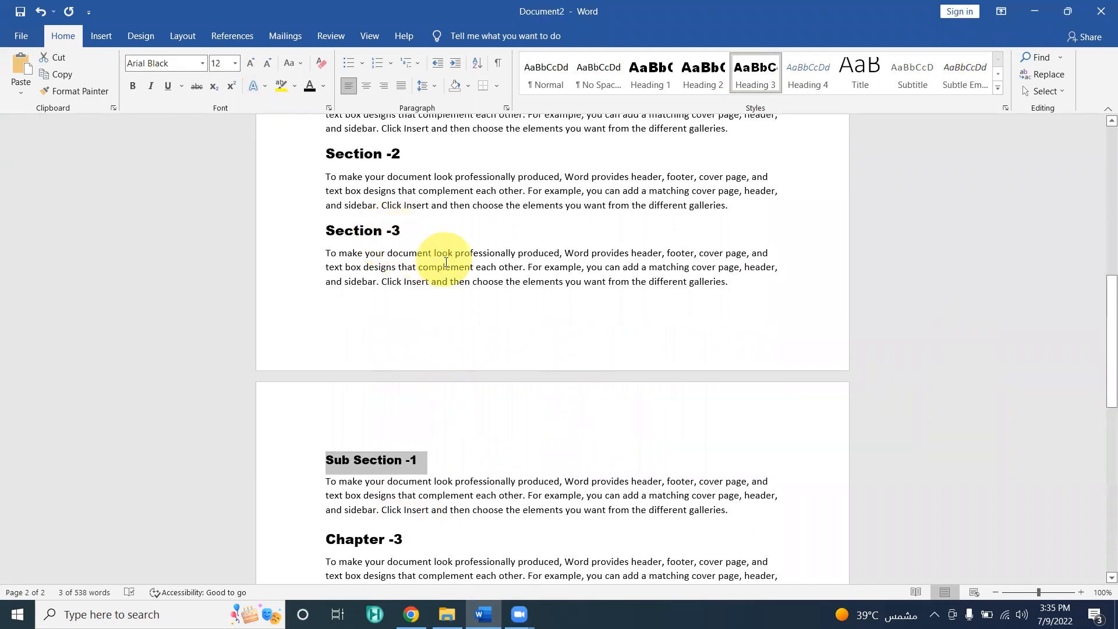
pyautogui.scroll(-9, 448, 263)
pyautogui.scroll(18, 569, 279)
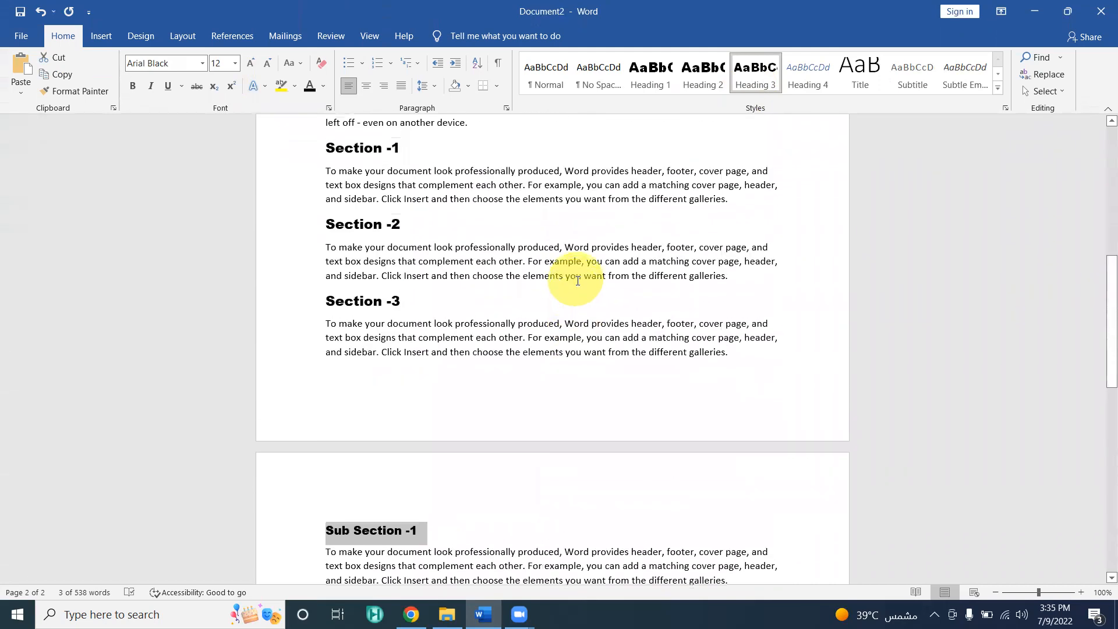
pyautogui.scroll(1, 718, 242)
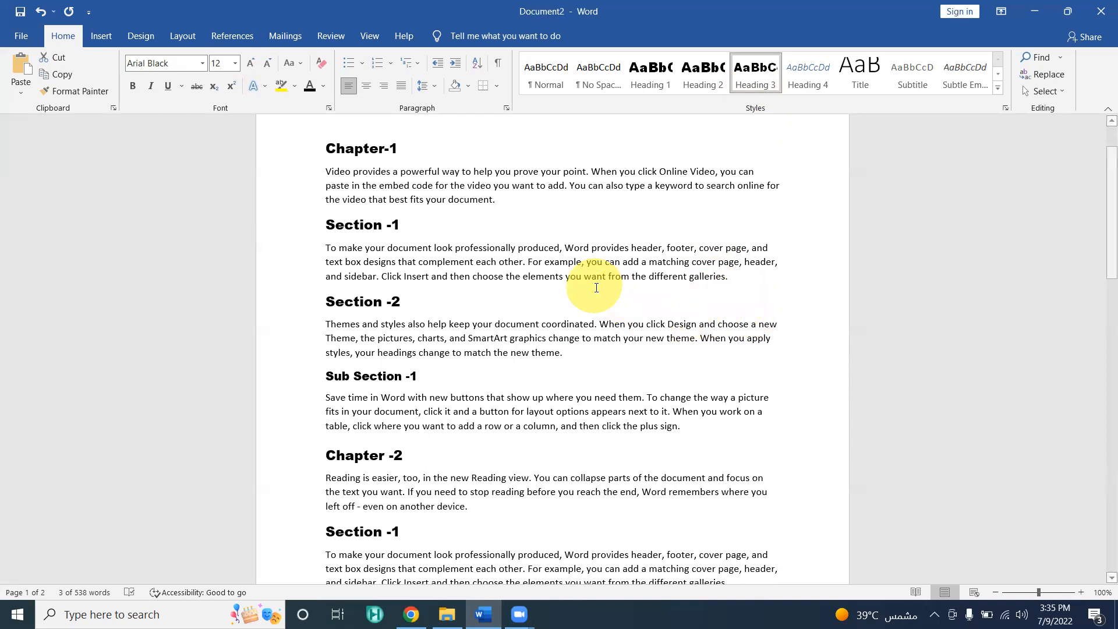
pyautogui.click(419, 67)
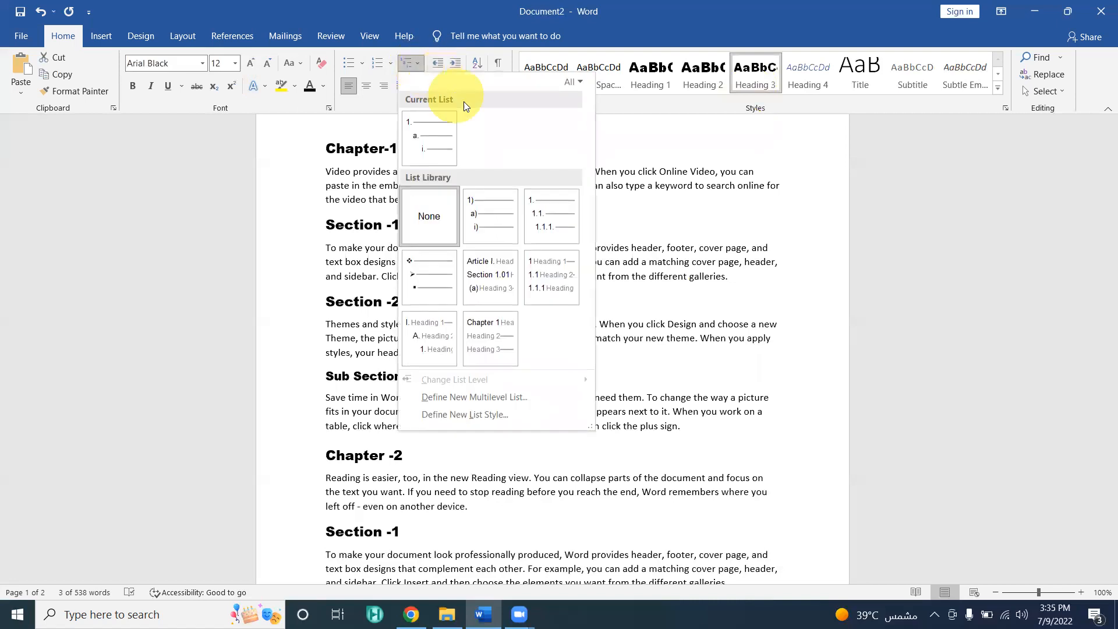
pyautogui.click(553, 282)
# Examine the multilevel numbering of the chapter, section and subsection titles throughout the document.
pyautogui.scroll(-3, 683, 361)
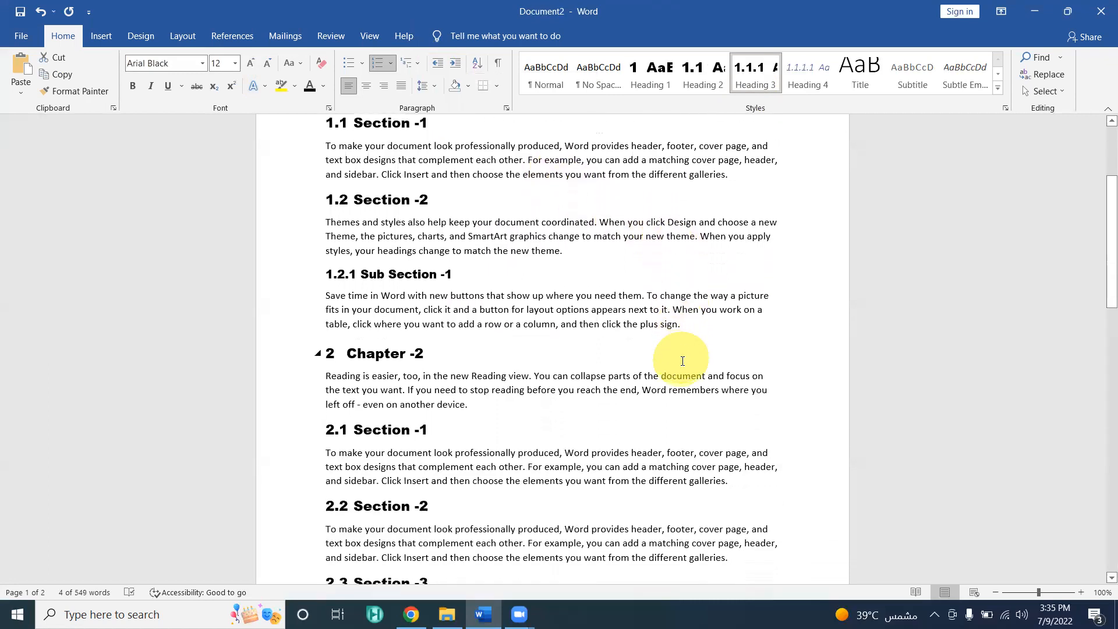
pyautogui.scroll(-3, 683, 361)
pyautogui.scroll(-10, 674, 348)
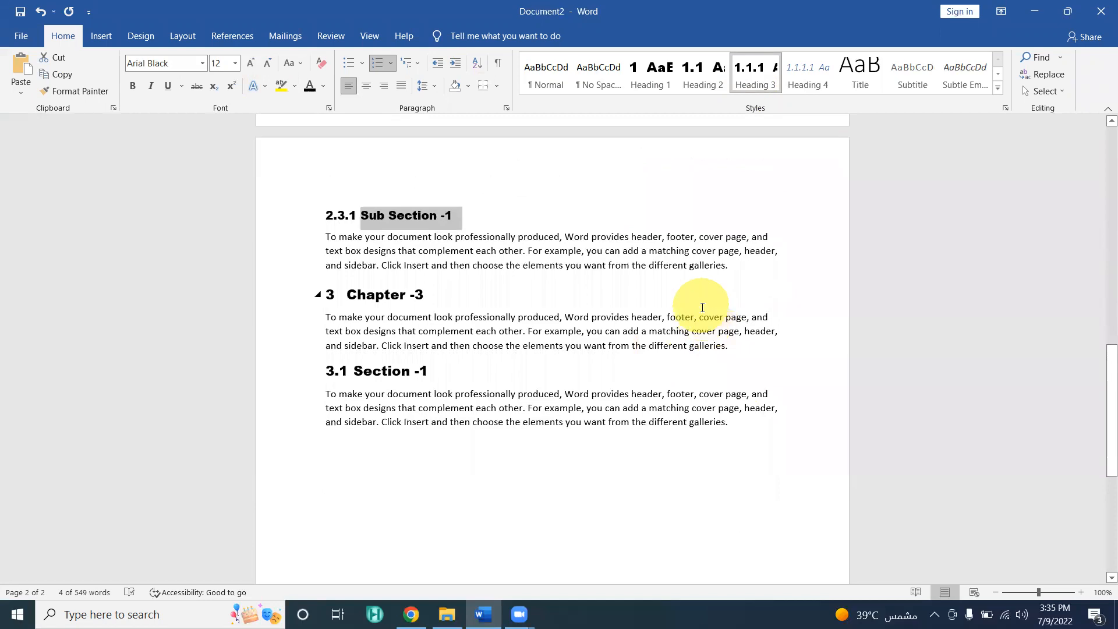
pyautogui.scroll(15, 702, 307)
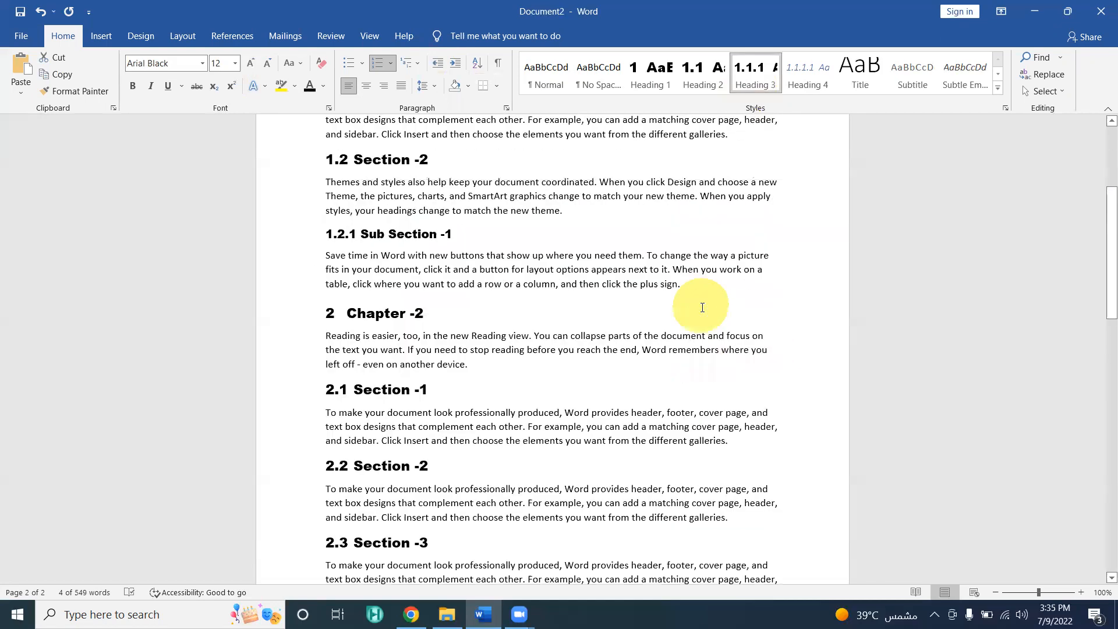
pyautogui.scroll(1, 704, 303)
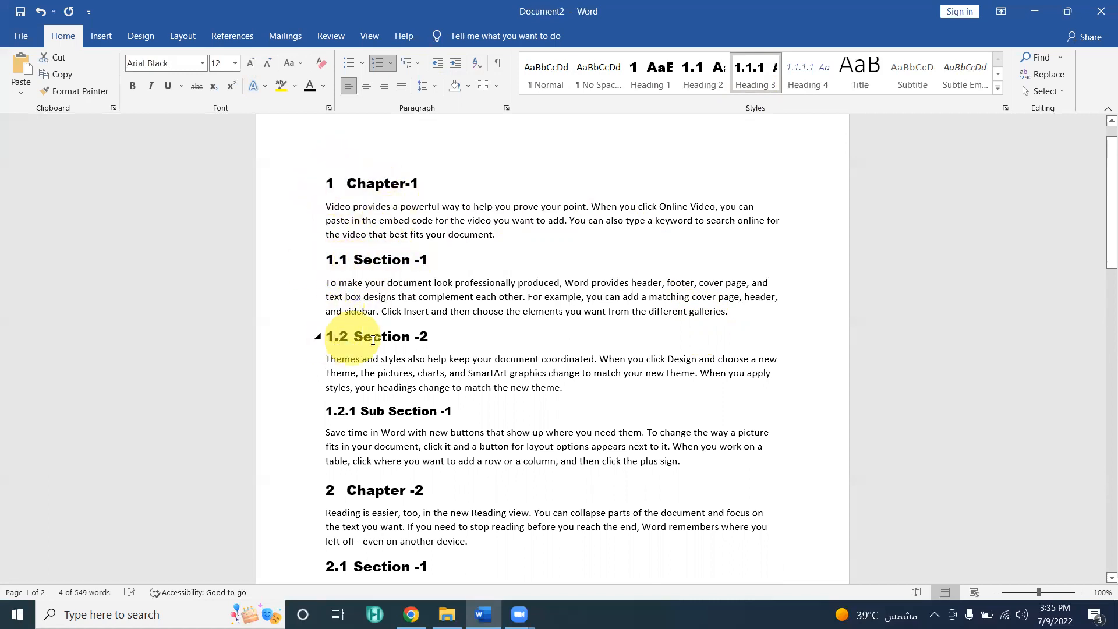
pyautogui.scroll(-1, 382, 345)
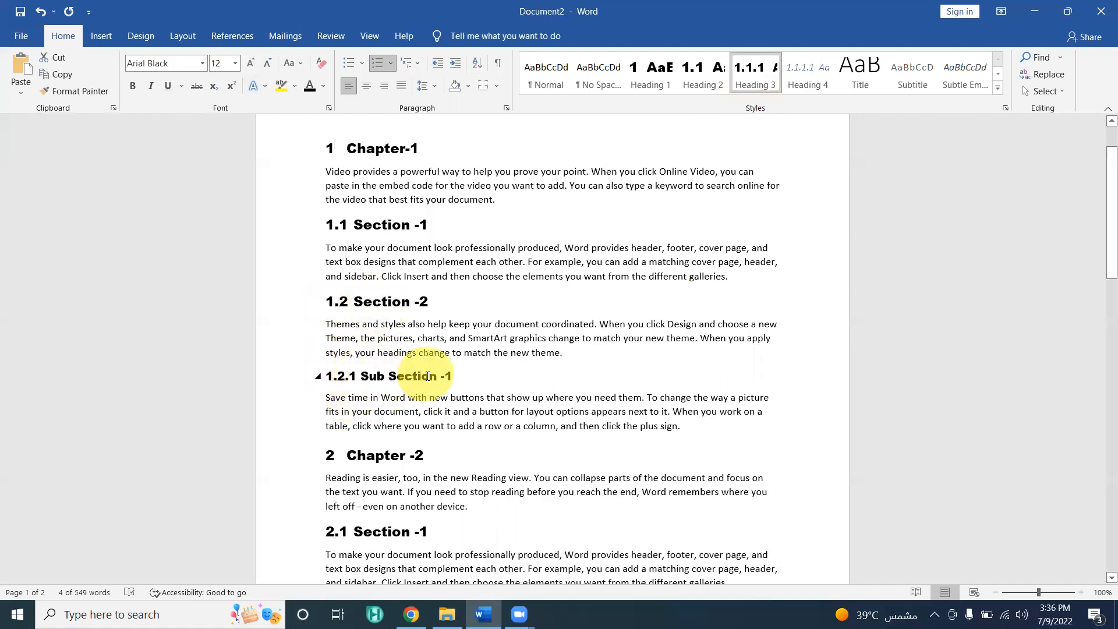
pyautogui.scroll(-4, 363, 378)
pyautogui.scroll(5, 474, 362)
pyautogui.scroll(1, 475, 361)
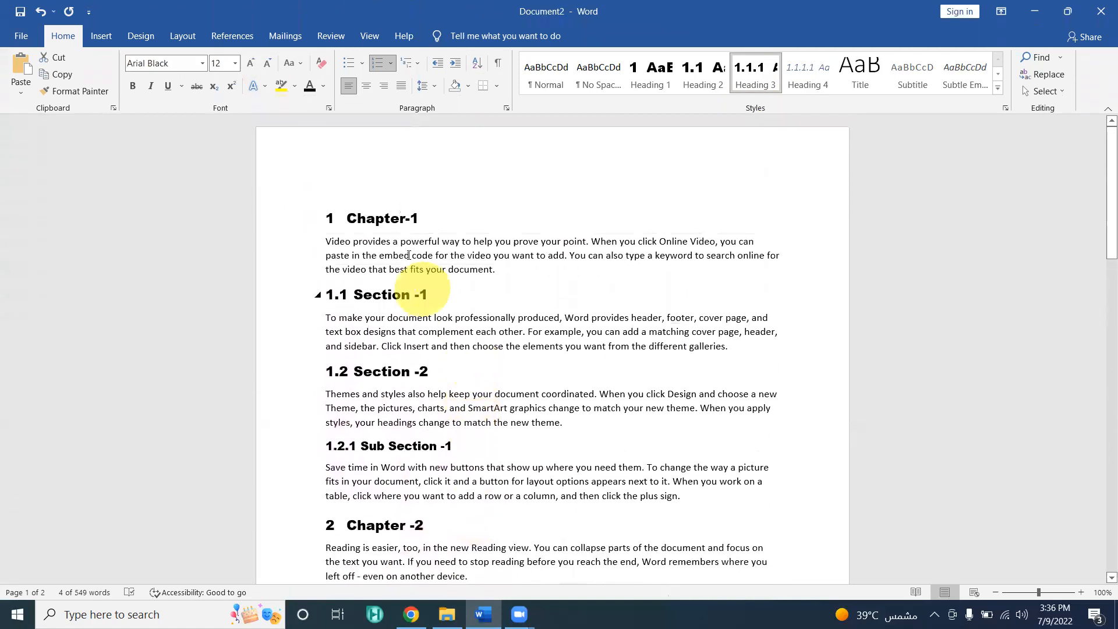
# Insert an automatic table of contents headed Contents at the cursor within the Chapter-1 title.
pyautogui.click(378, 187)
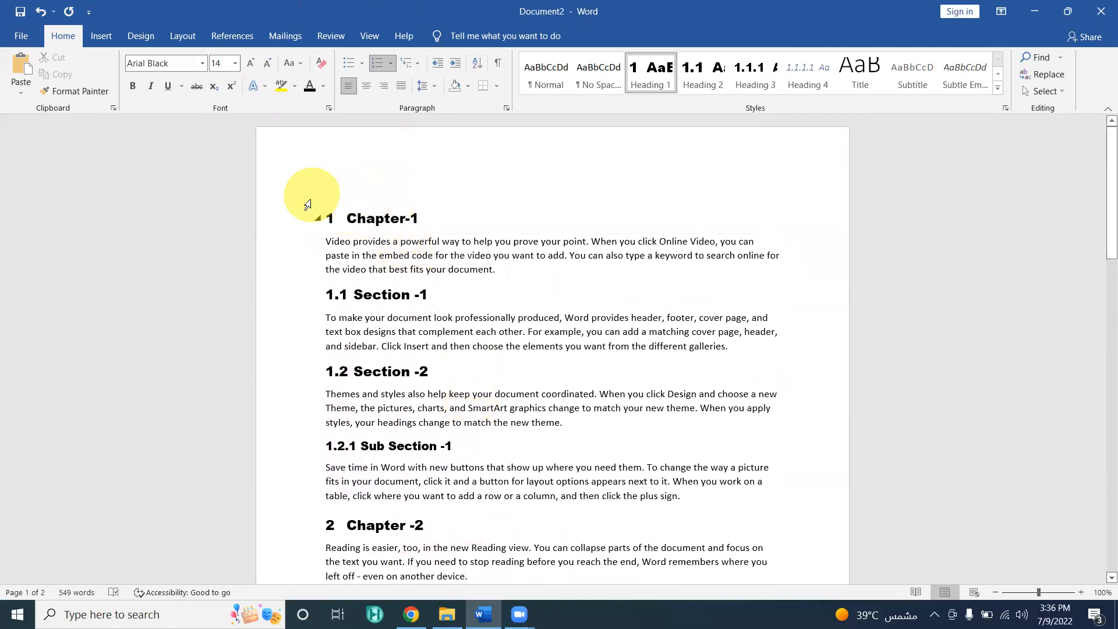
pyautogui.click(412, 185)
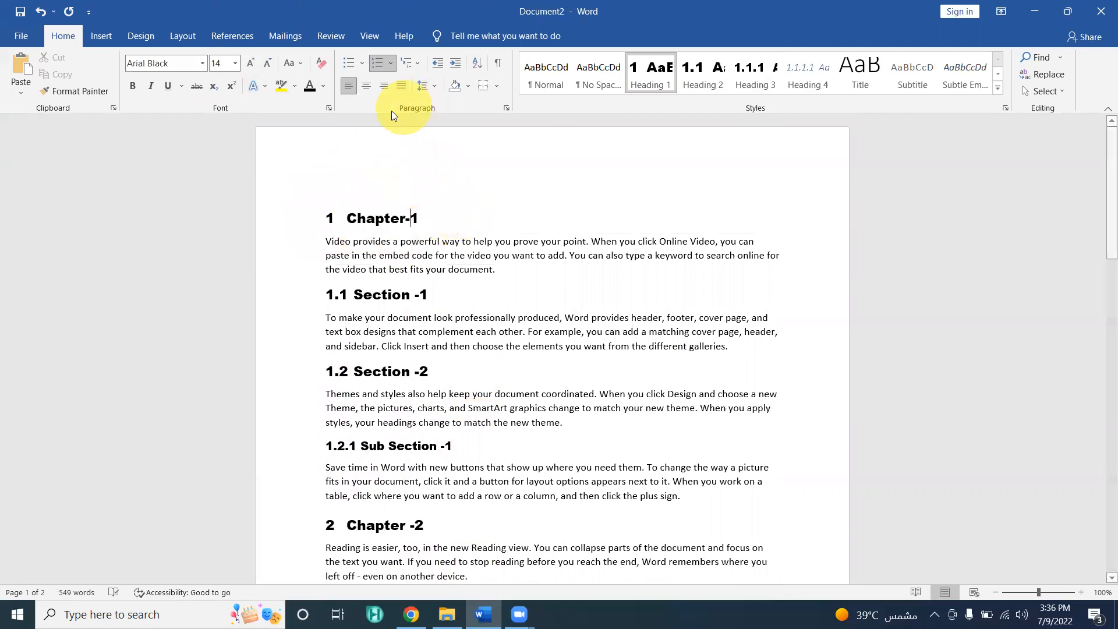
pyautogui.click(243, 39)
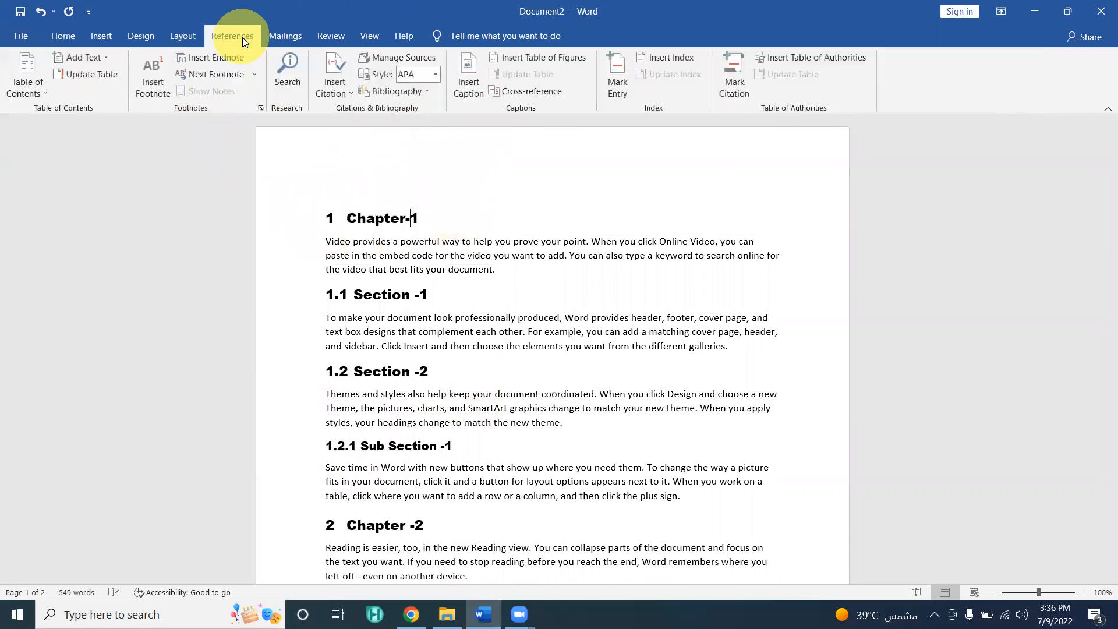
pyautogui.click(29, 94)
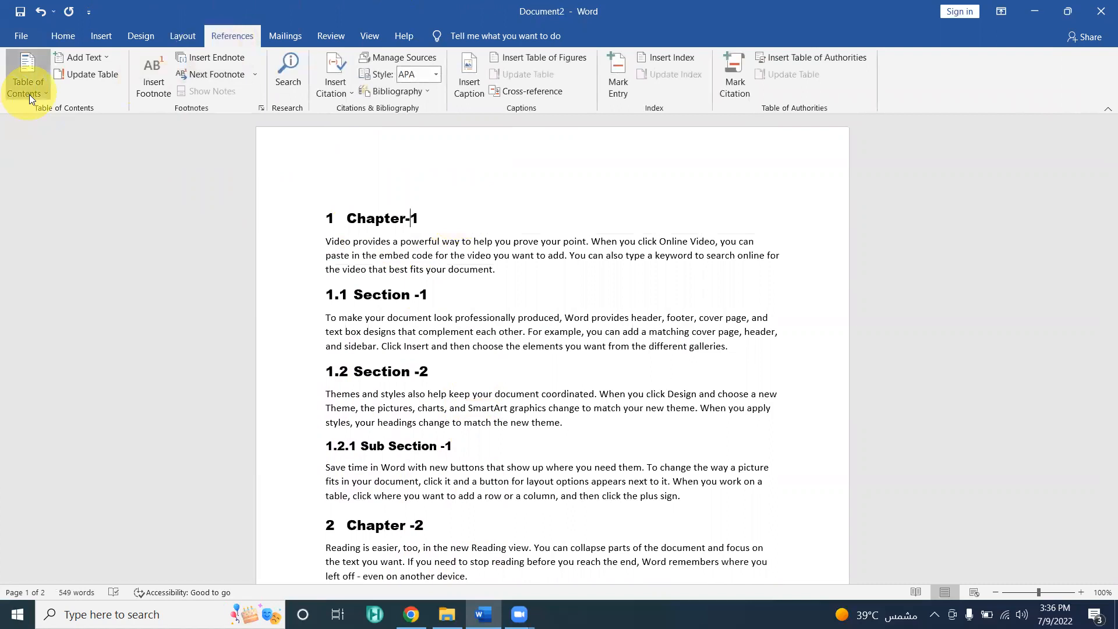
pyautogui.click(74, 185)
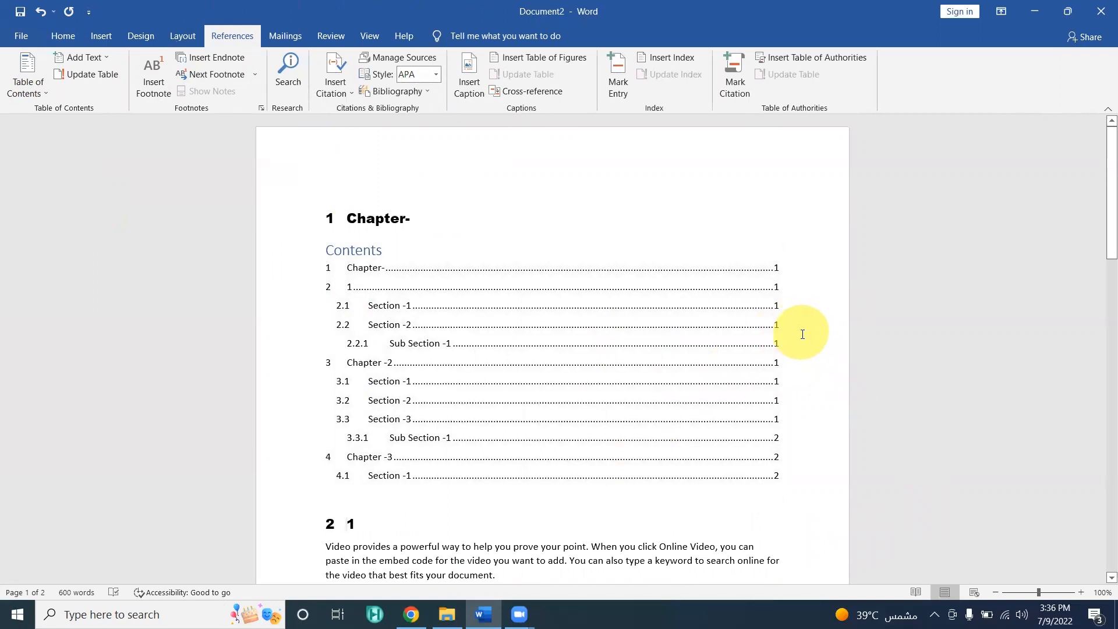
# Review the inserted table of contents against the headings and undo its insertion.
pyautogui.scroll(-5, 805, 334)
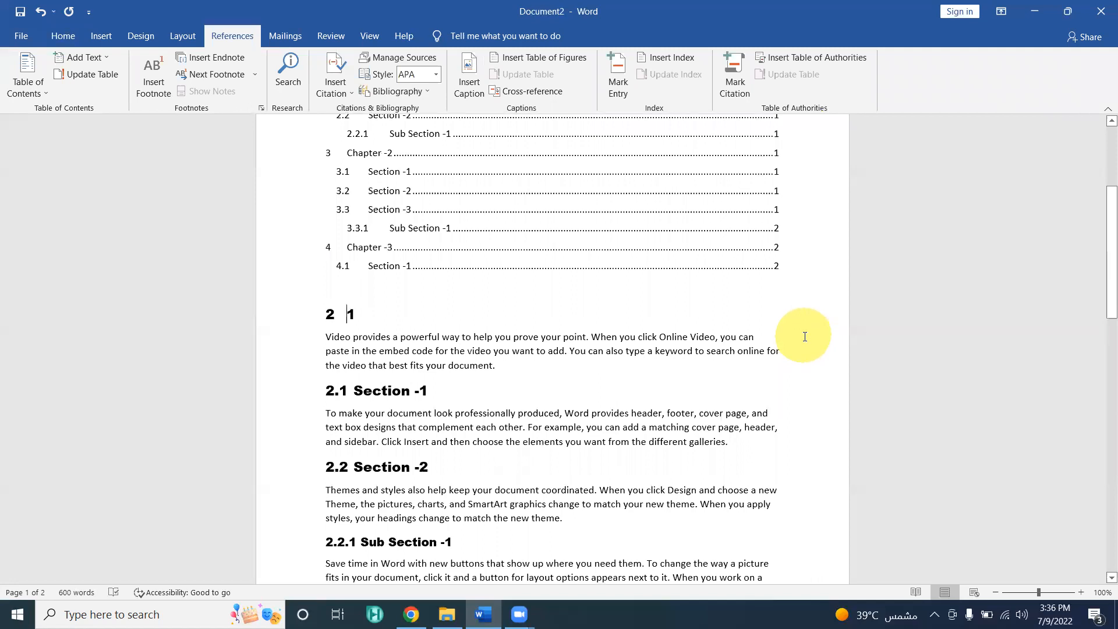
pyautogui.scroll(5, 805, 337)
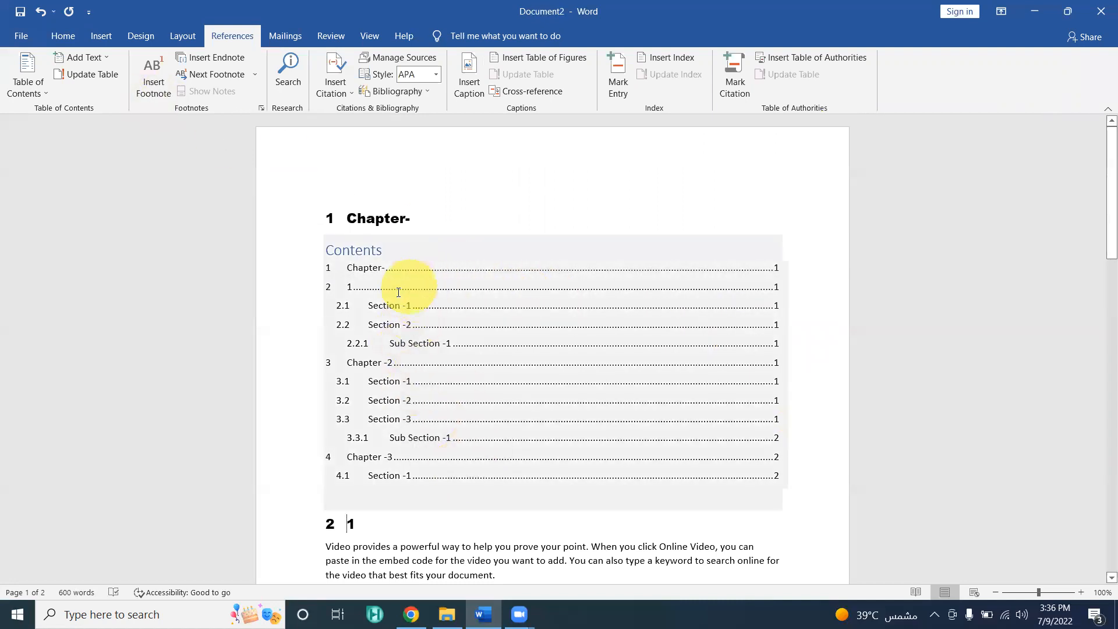
pyautogui.click(41, 12)
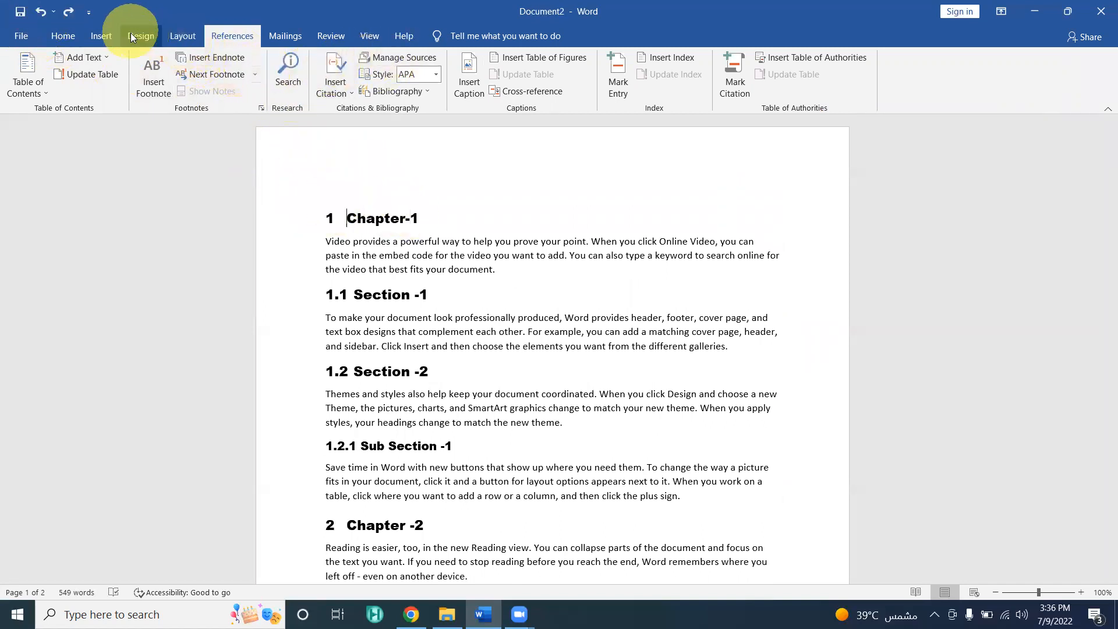
# Remove the multilevel list numbering from the Chapter-1 title by setting its list format to None.
pyautogui.click(67, 30)
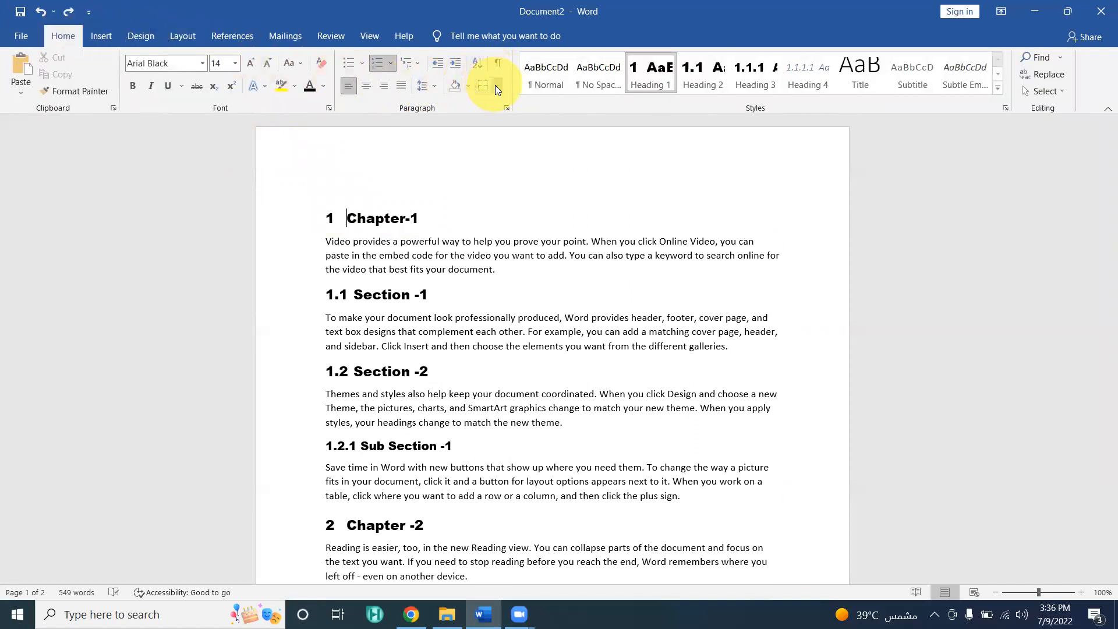
pyautogui.click(418, 62)
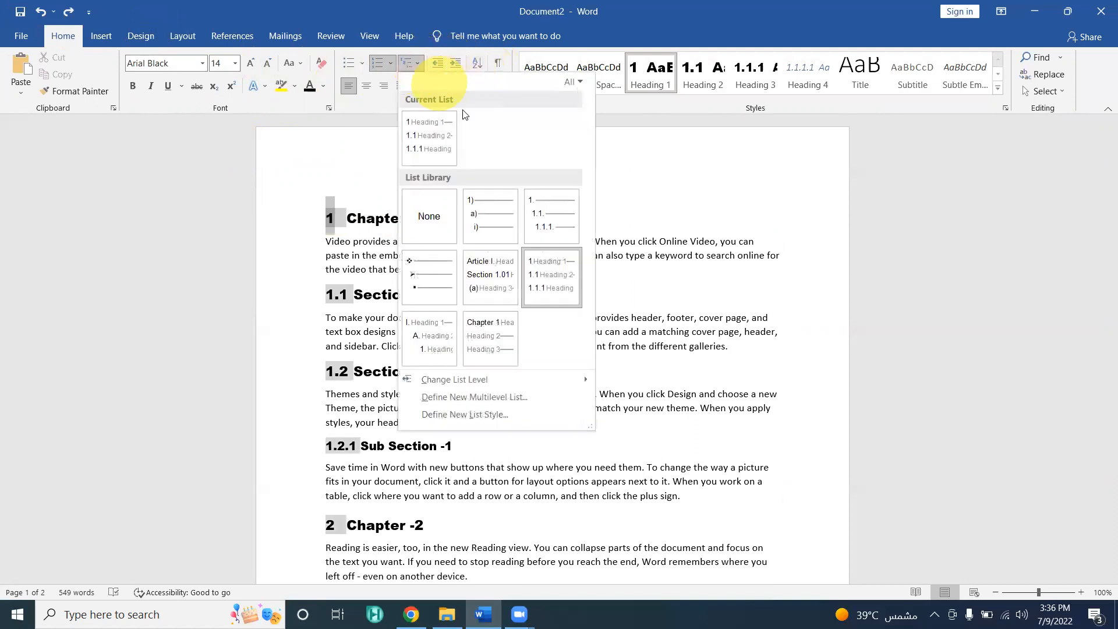
pyautogui.moveTo(535, 243)
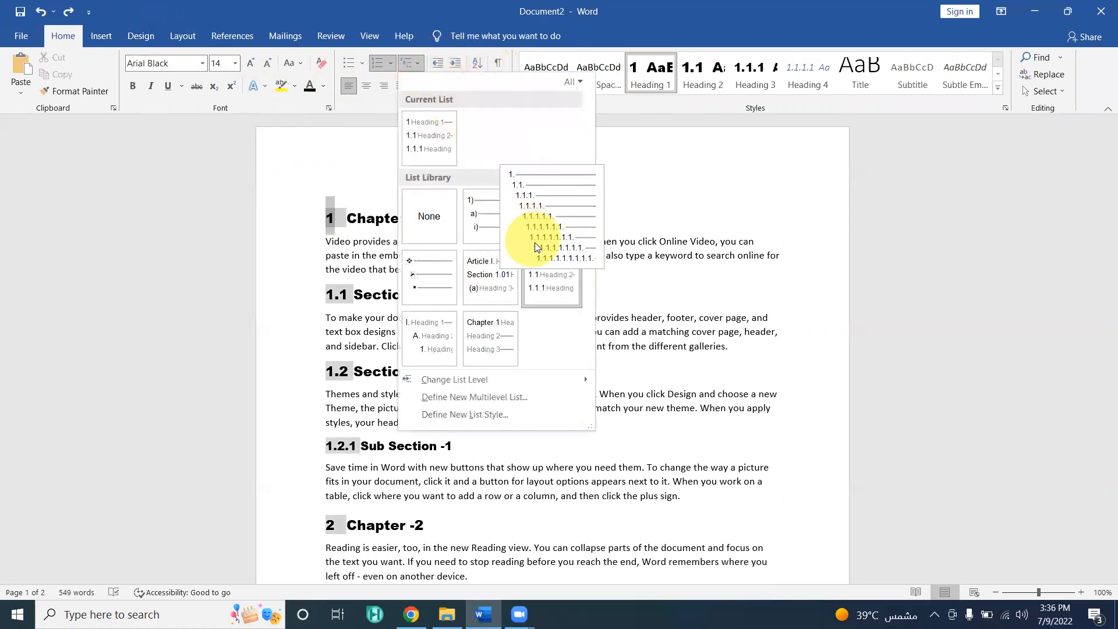
pyautogui.click(431, 218)
pyautogui.click(320, 215)
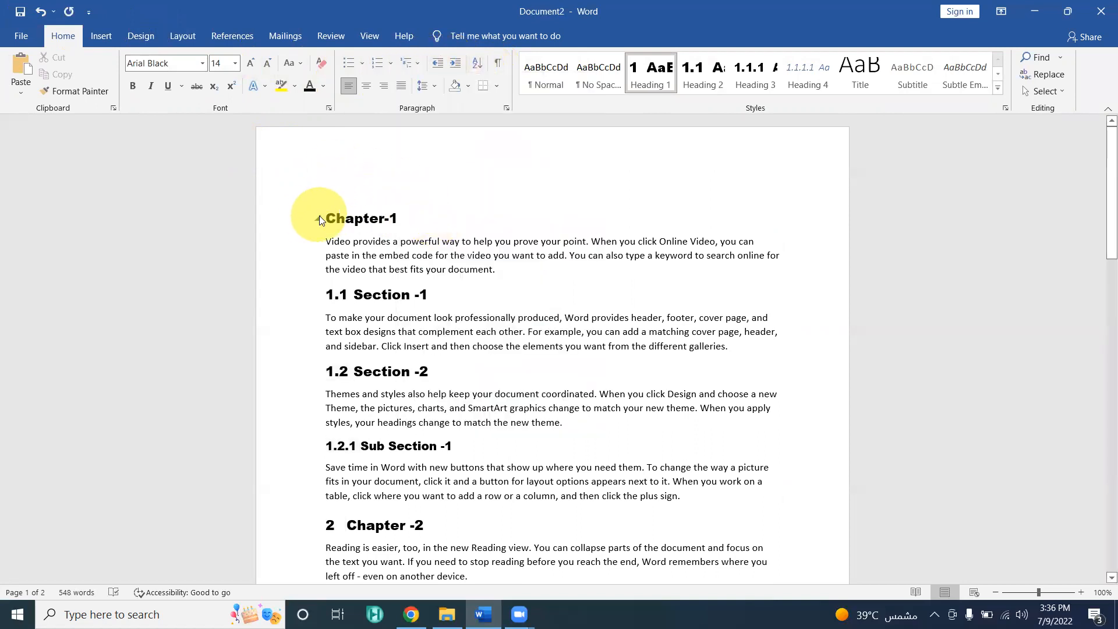
# Add an empty line above the Chapter-1 title and reapply the 1, 1.1, 1.1.1 heading-linked multilevel list to the title.
pyautogui.press('Return')
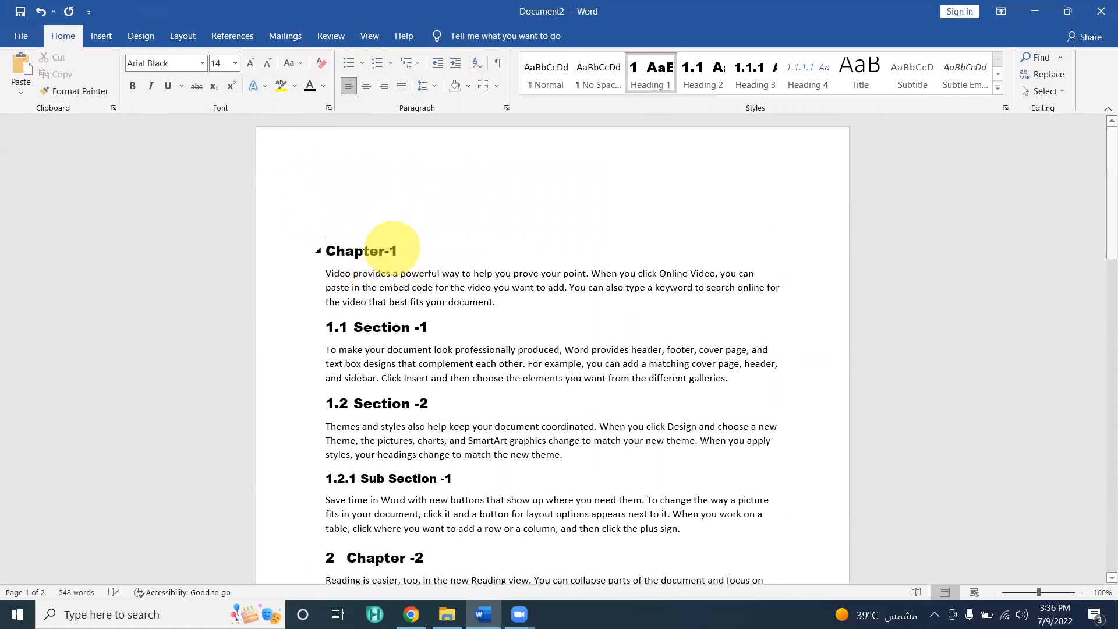
pyautogui.click(373, 224)
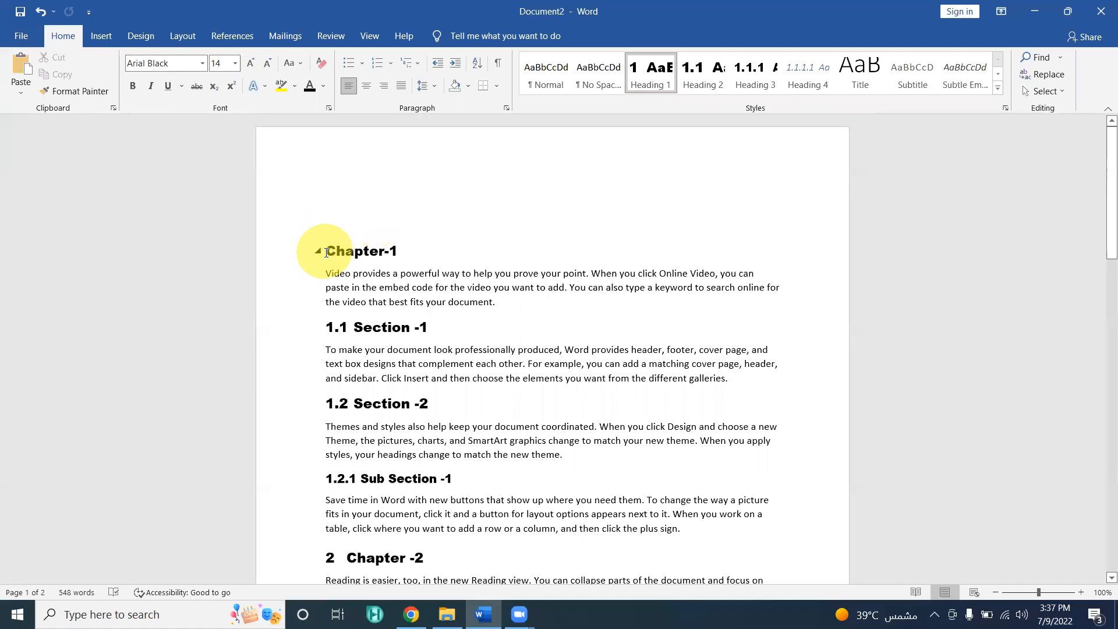
pyautogui.click(419, 64)
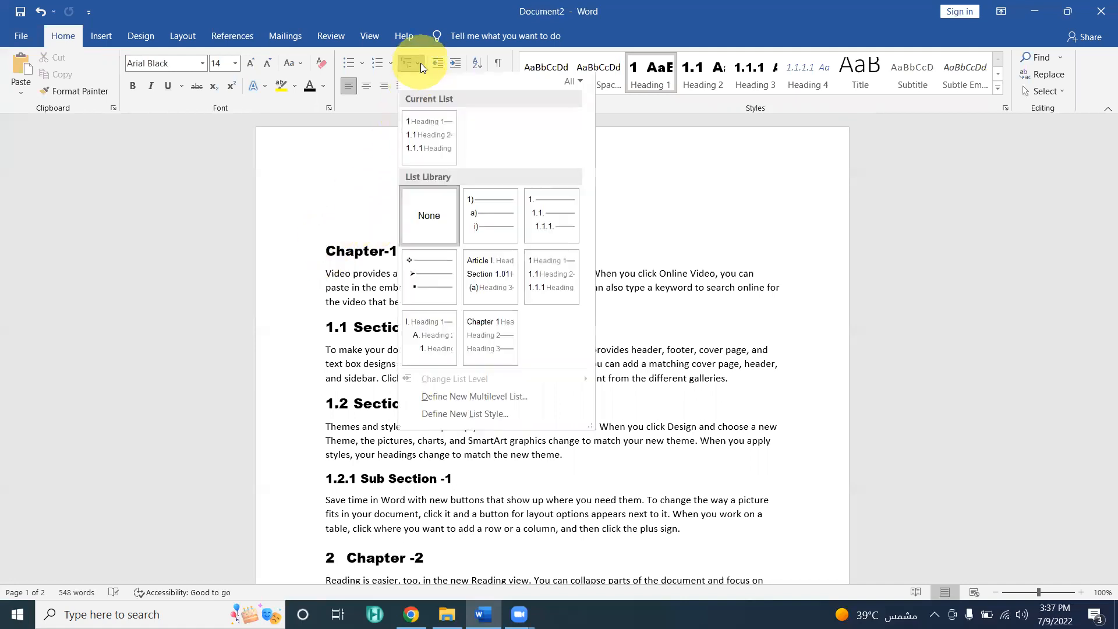
pyautogui.click(551, 279)
# Insert the Automatic Table 1 table of contents on the empty line above the Chapter-1 title.
pyautogui.click(325, 218)
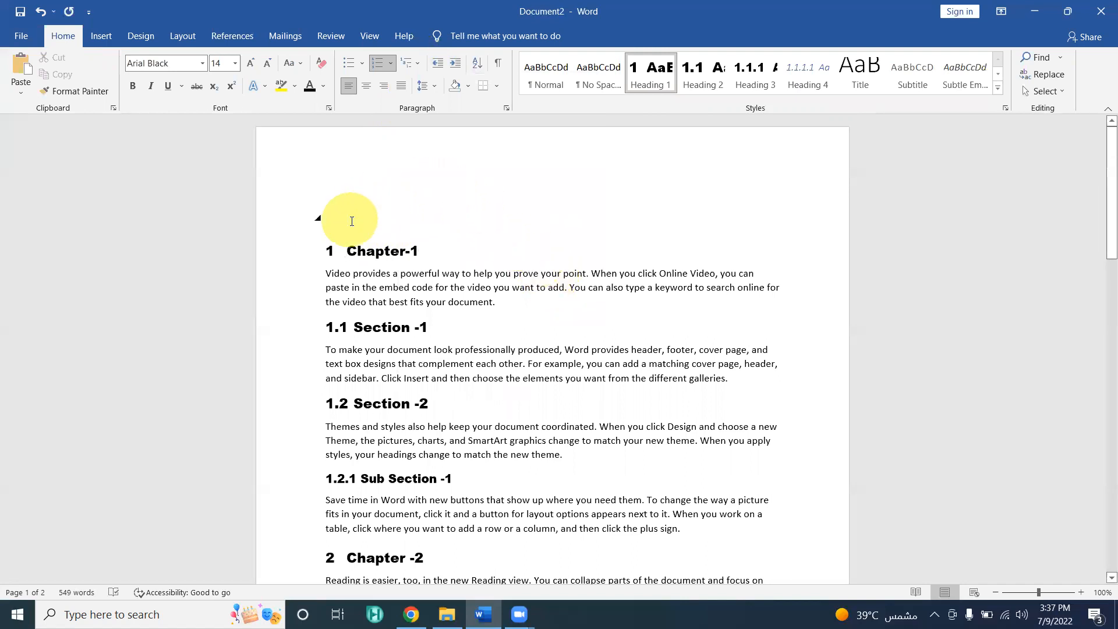
pyautogui.click(232, 39)
pyautogui.click(25, 79)
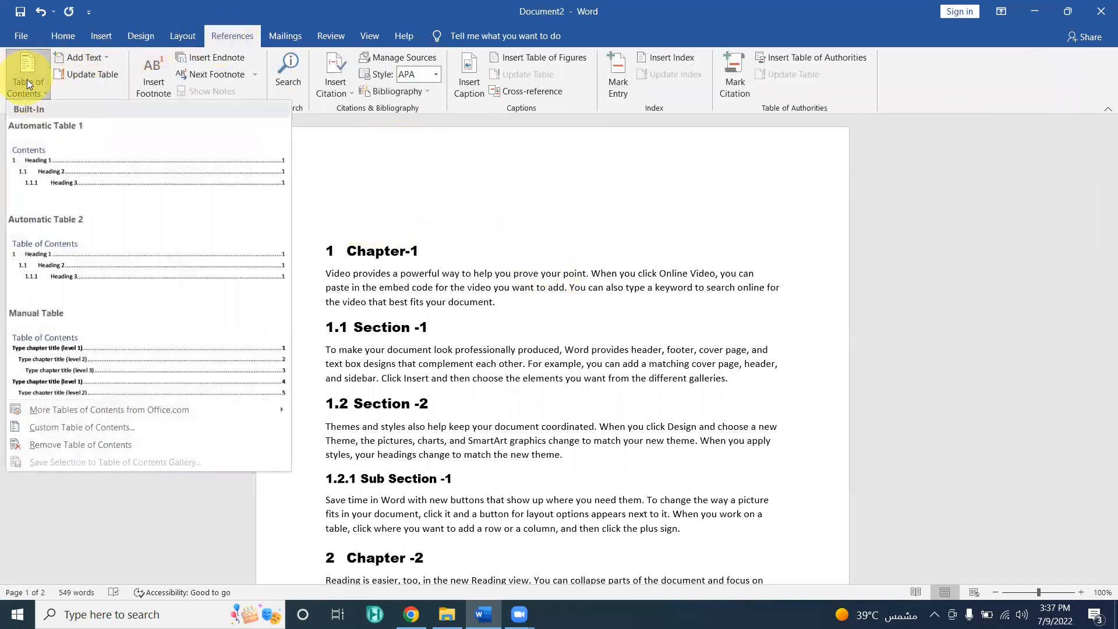
pyautogui.click(47, 151)
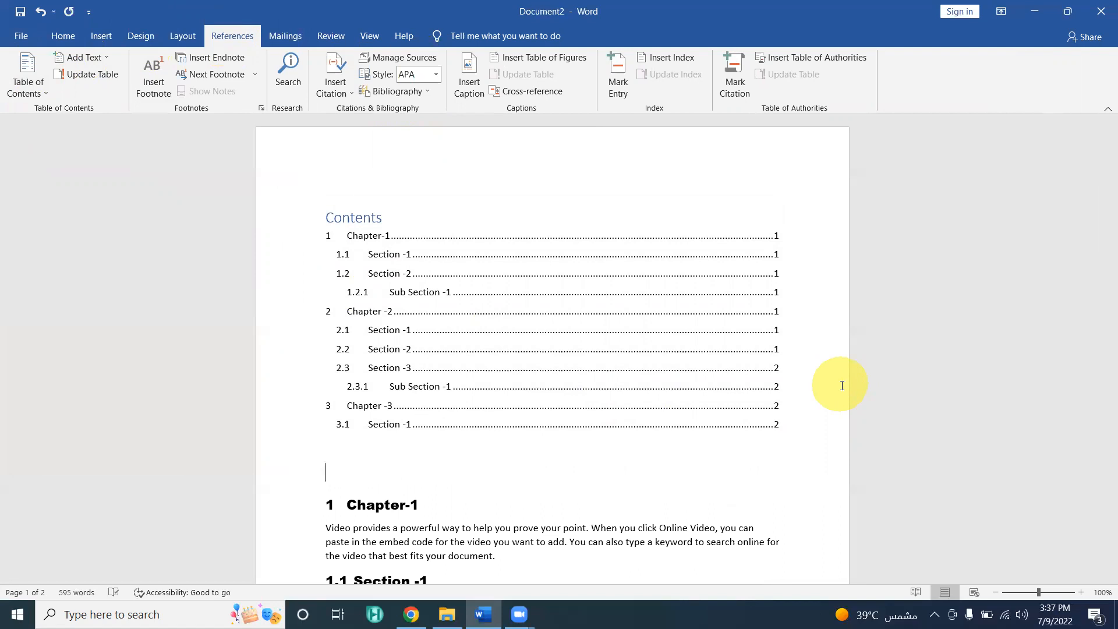
# Replace the Chapter-1 title text in the document body with "Introduction".
pyautogui.scroll(-5, 842, 385)
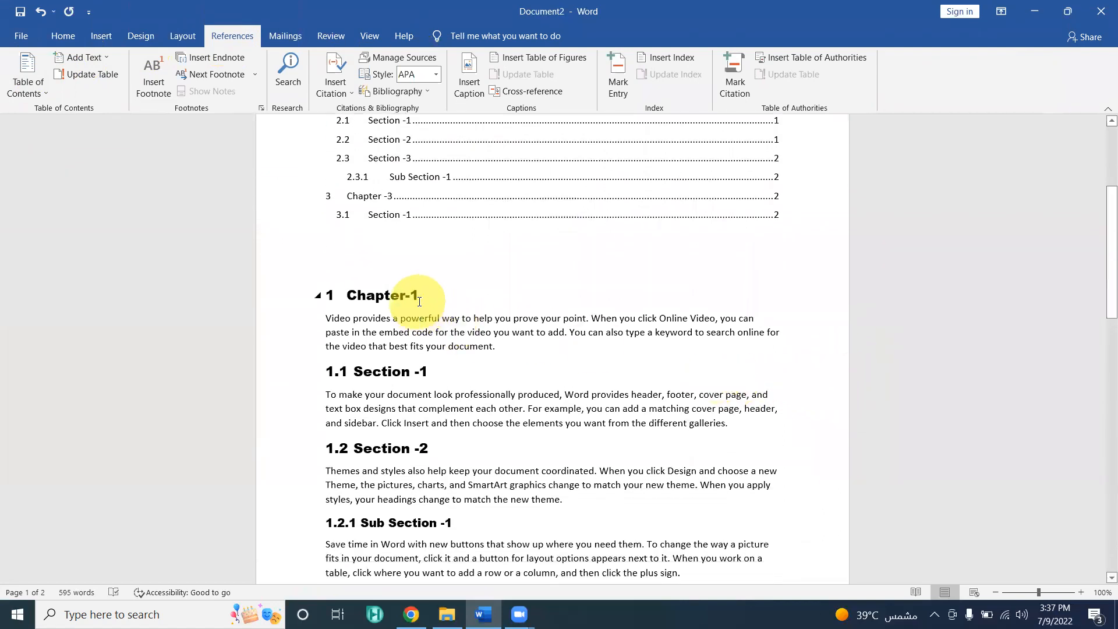
pyautogui.click(416, 295)
pyautogui.tripleClick(398, 298)
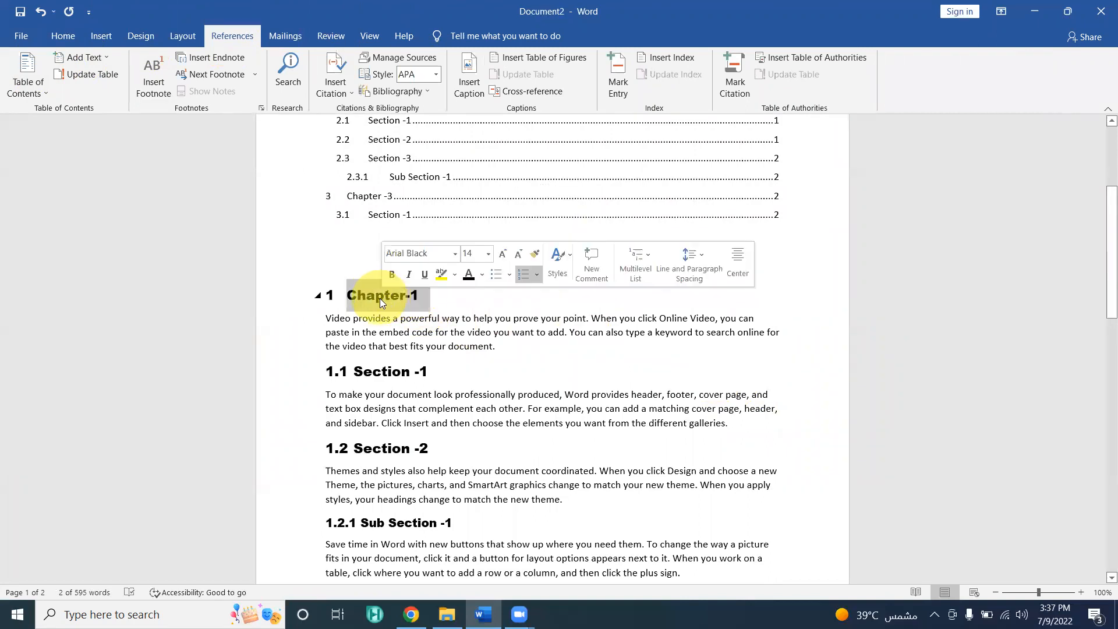
pyautogui.write('I')
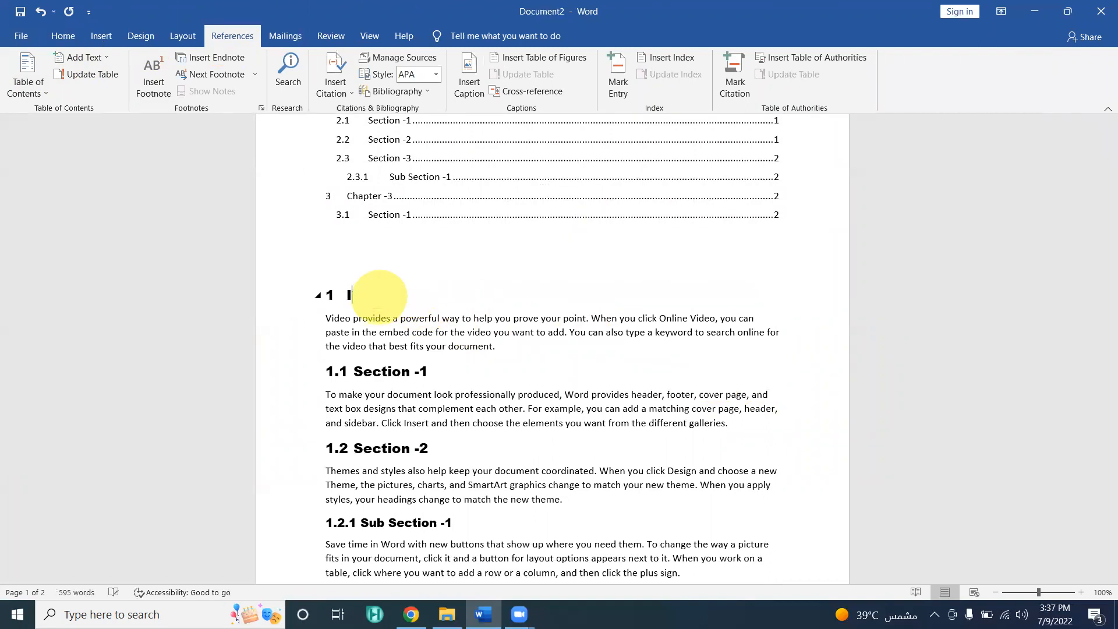
pyautogui.write('ntroduction')
# Replace the Chapter -2 title text with "Methodolgy".
pyautogui.scroll(-10, 574, 350)
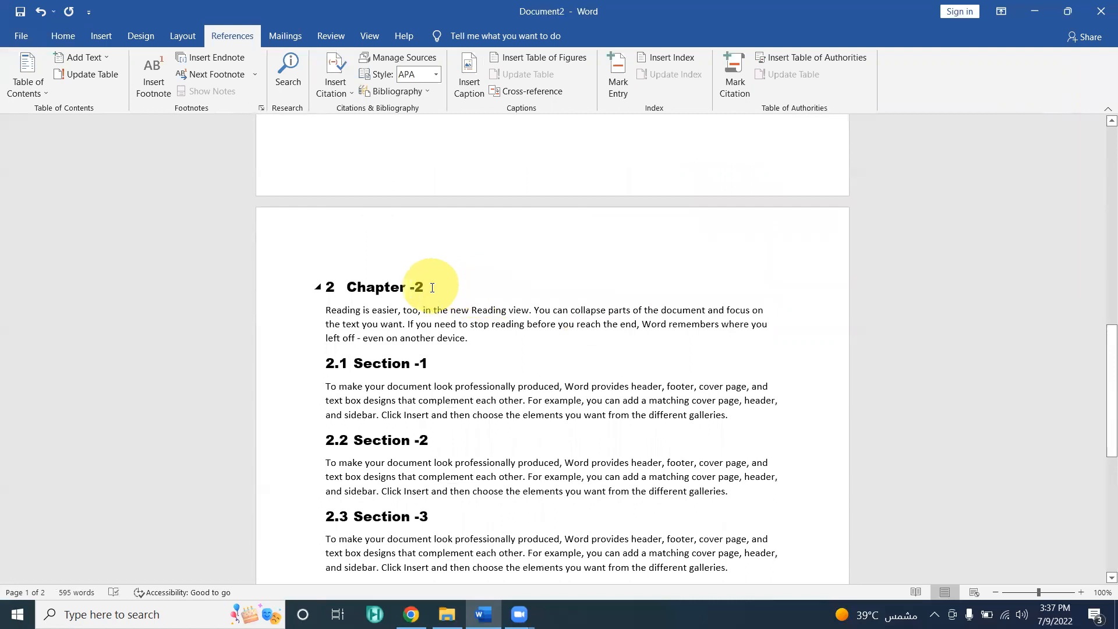
pyautogui.click(434, 287)
pyautogui.press('BackSpace')
pyautogui.press('BackSpace')
pyautogui.press('BackSpace')
pyautogui.press('BackSpace')
pyautogui.press('BackSpace')
pyautogui.press('BackSpace')
pyautogui.press('BackSpace')
pyautogui.press('BackSpace')
pyautogui.press('BackSpace')
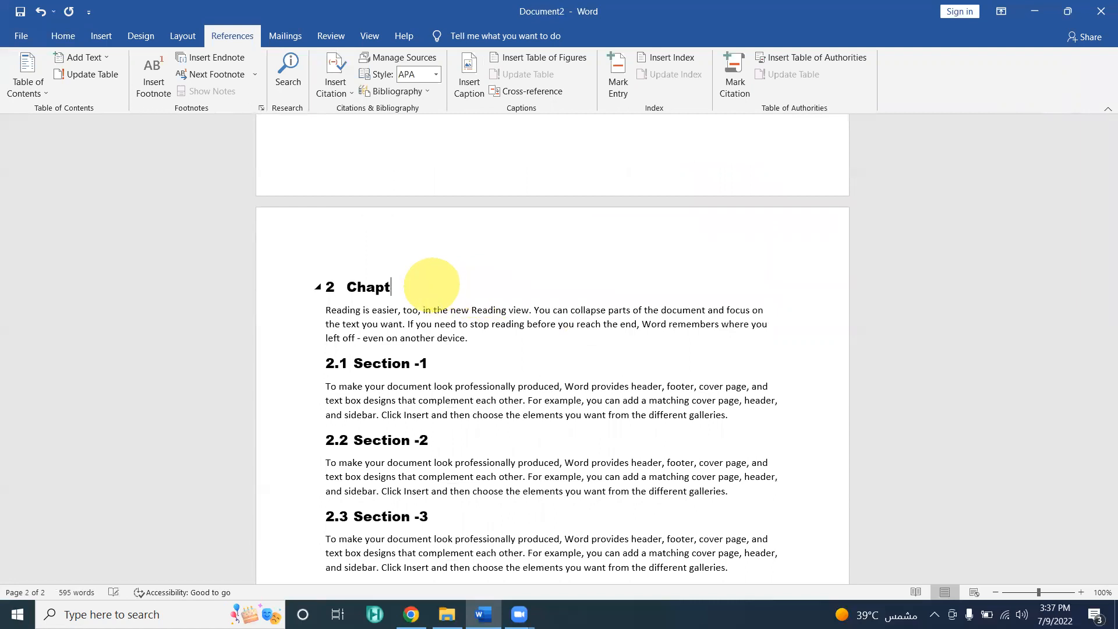
pyautogui.press('BackSpace')
pyautogui.write('Methodolgy')
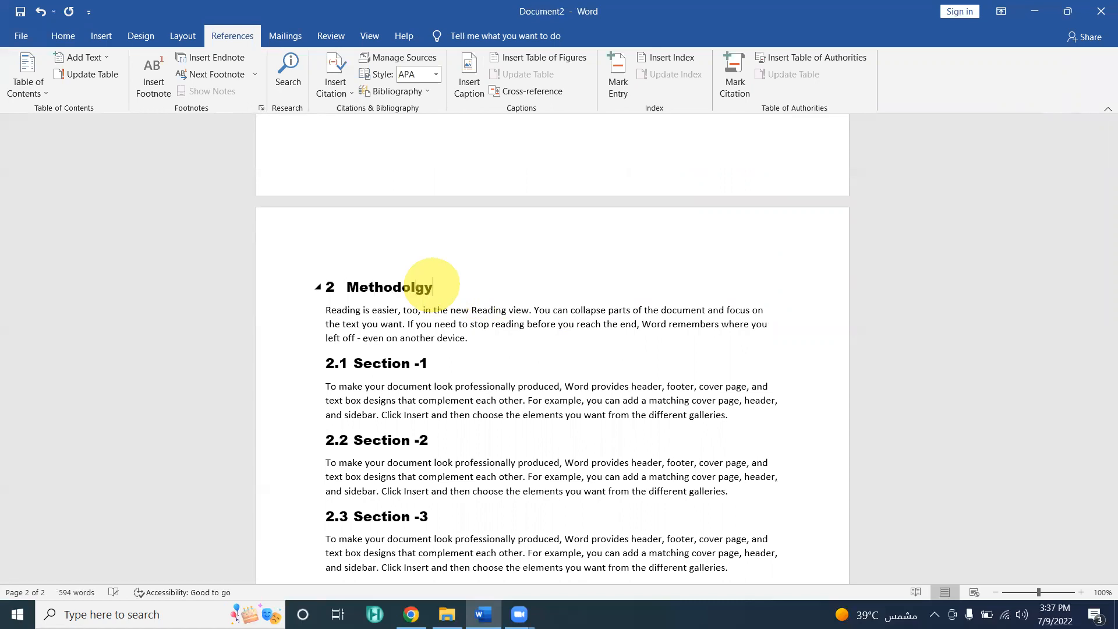
# Replace the Chapter -3 title text with "Review".
pyautogui.scroll(-5, 442, 308)
pyautogui.scroll(-2, 449, 332)
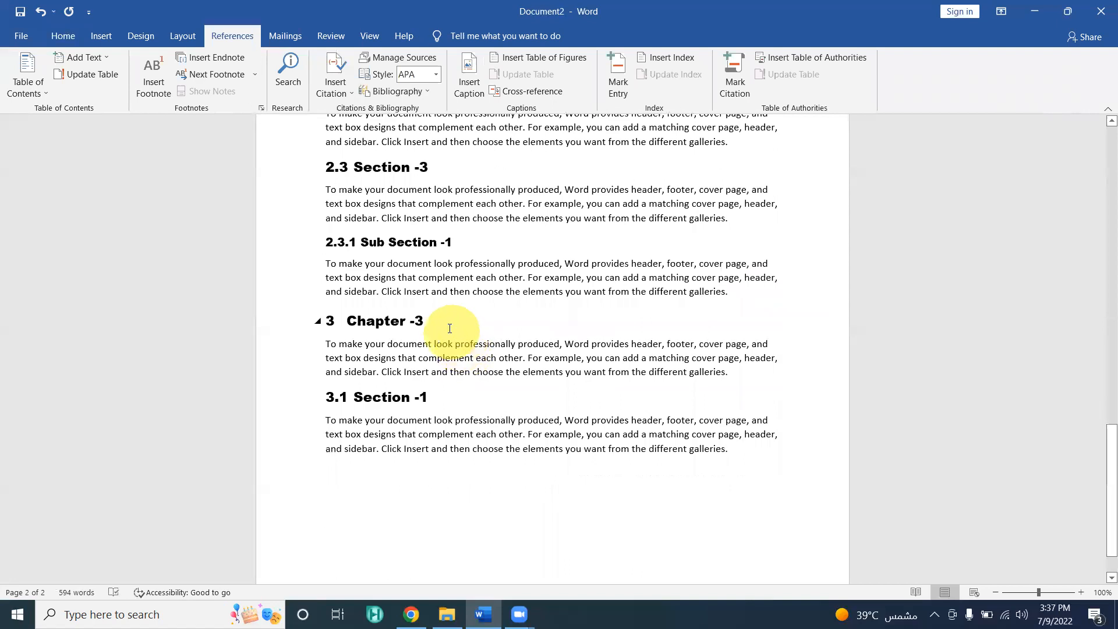
pyautogui.press('BackSpace')
pyautogui.press('BackSpace')
pyautogui.press('BackSpace')
pyautogui.press('BackSpace')
pyautogui.press('BackSpace')
pyautogui.press('BackSpace')
pyautogui.press('BackSpace')
pyautogui.press('BackSpace')
pyautogui.press('BackSpace')
pyautogui.press('BackSpace')
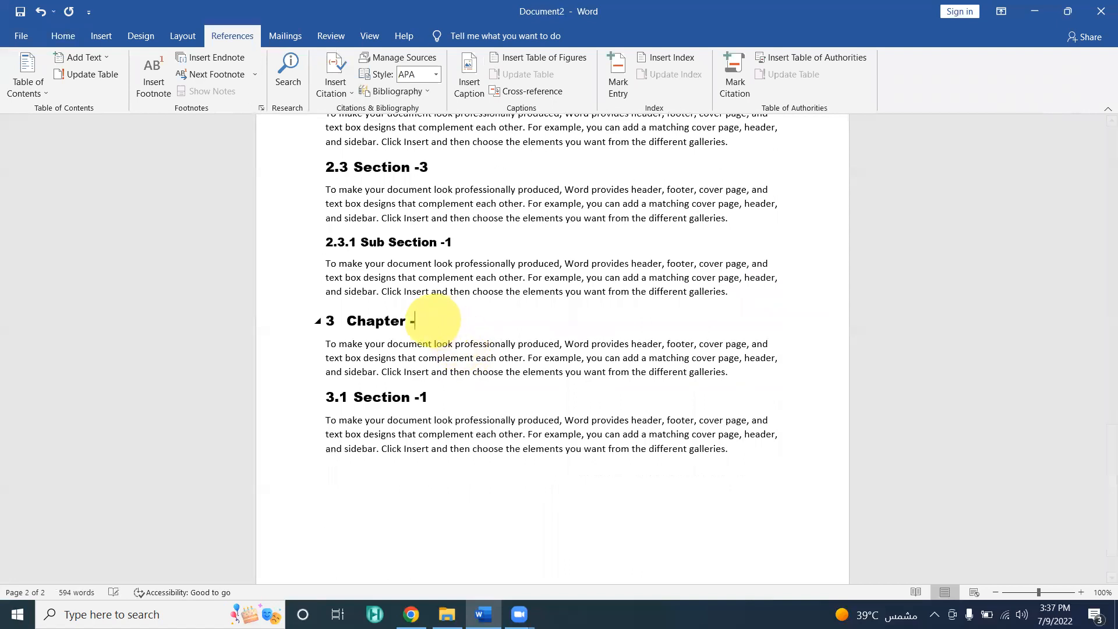
pyautogui.write('Review')
# Update the table of contents to pick up the retitled chapter headings.
pyautogui.scroll(15, 450, 308)
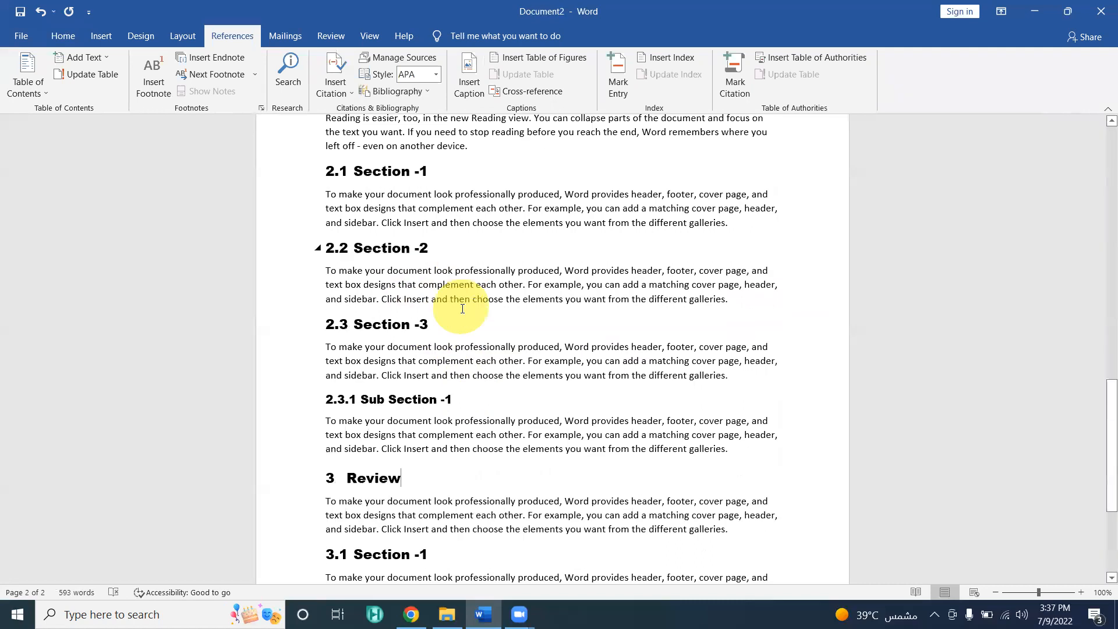
pyautogui.scroll(3, 472, 317)
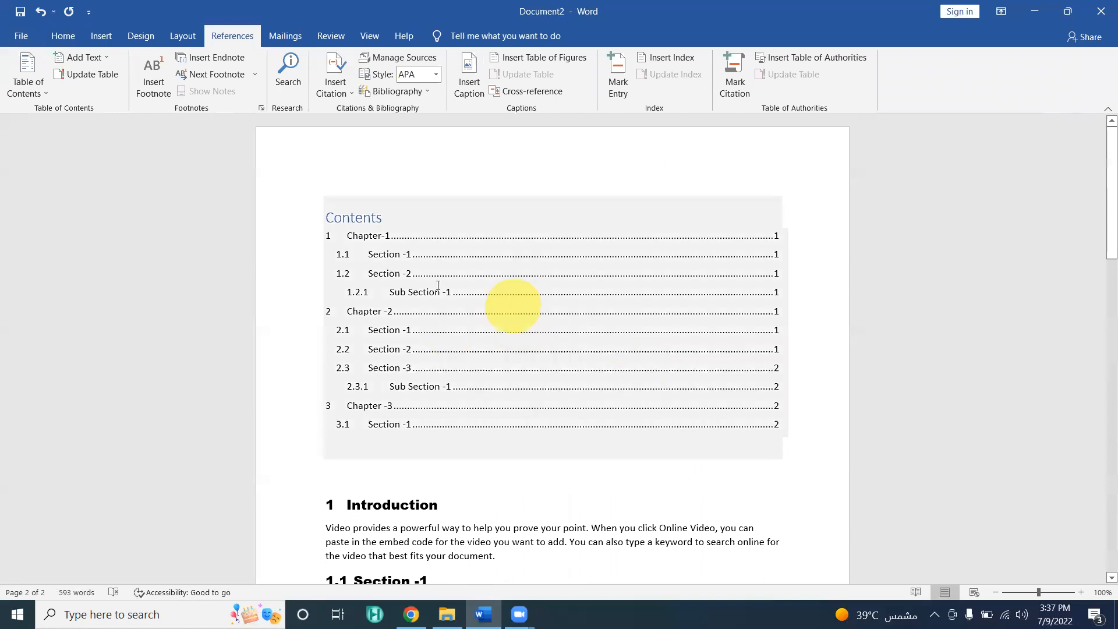
pyautogui.rightClick(403, 268)
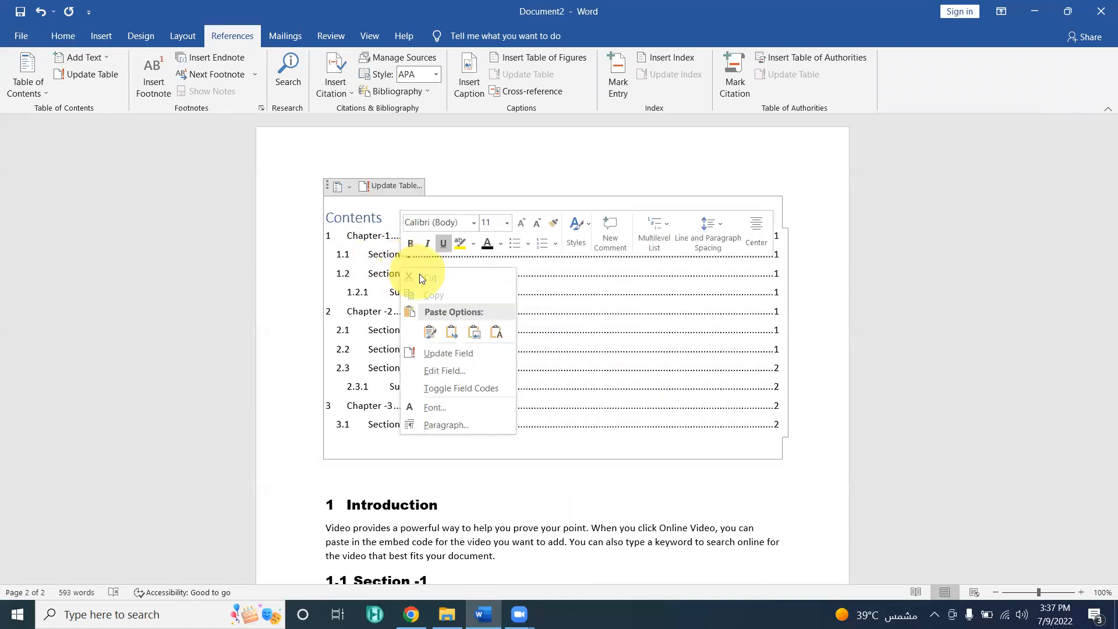
pyautogui.click(462, 353)
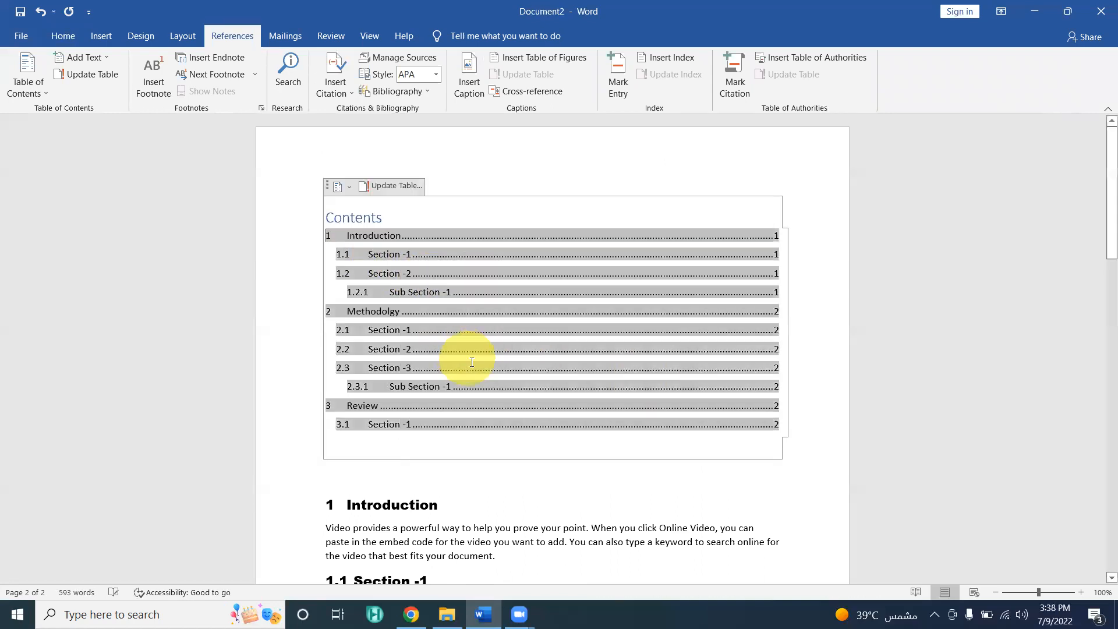
pyautogui.click(585, 210)
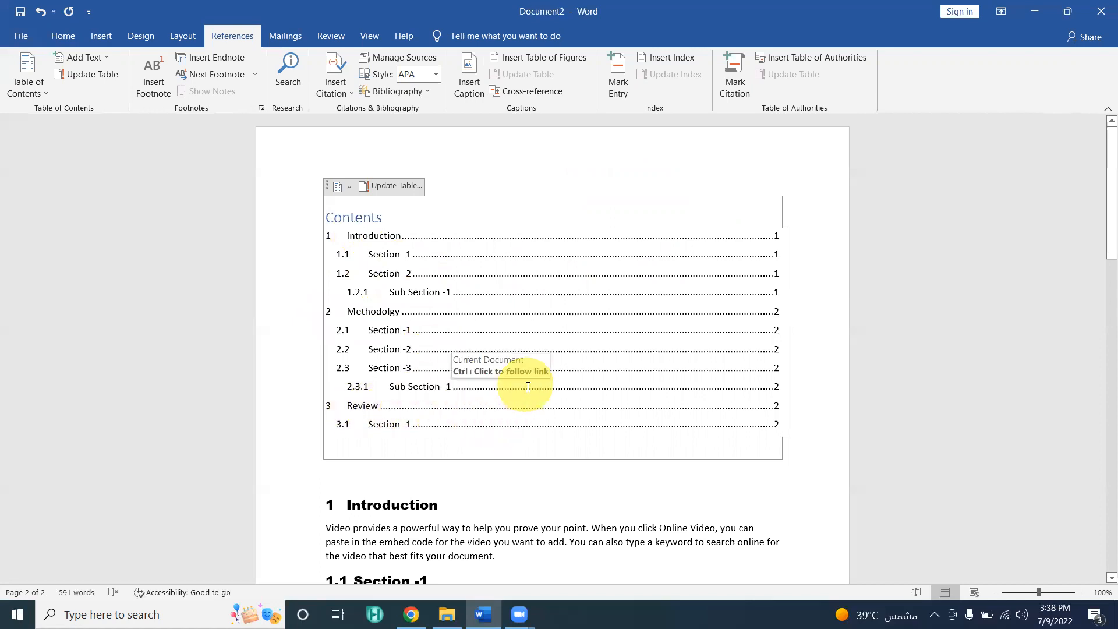
# Insert a page break on the empty line between the table of contents and the Introduction heading.
pyautogui.scroll(-15, 527, 384)
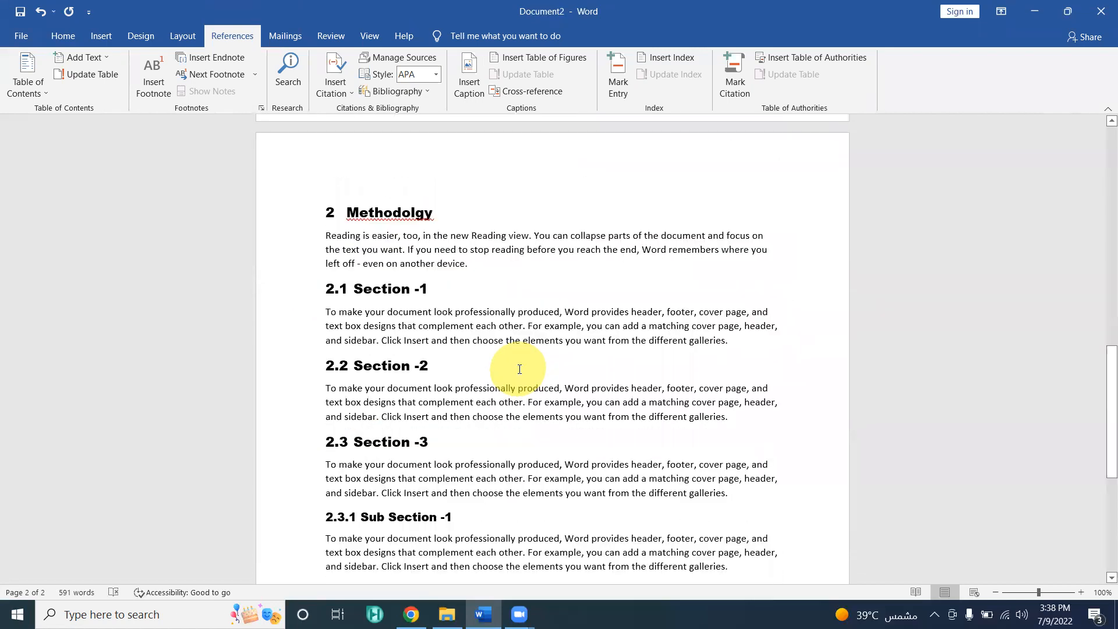
pyautogui.scroll(6, 518, 369)
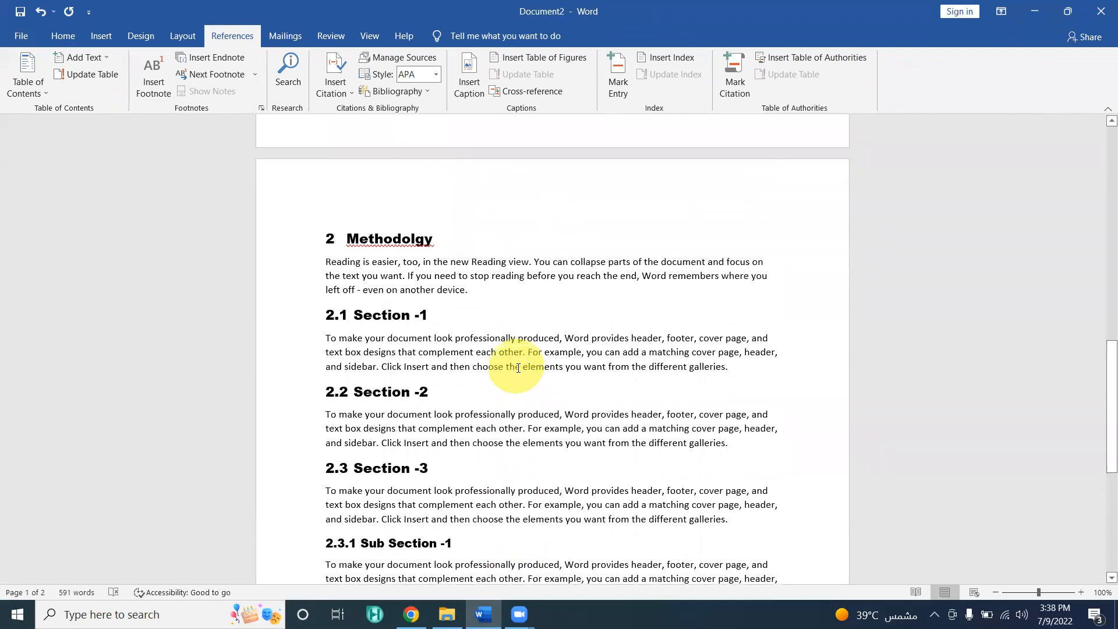
pyautogui.scroll(6, 517, 367)
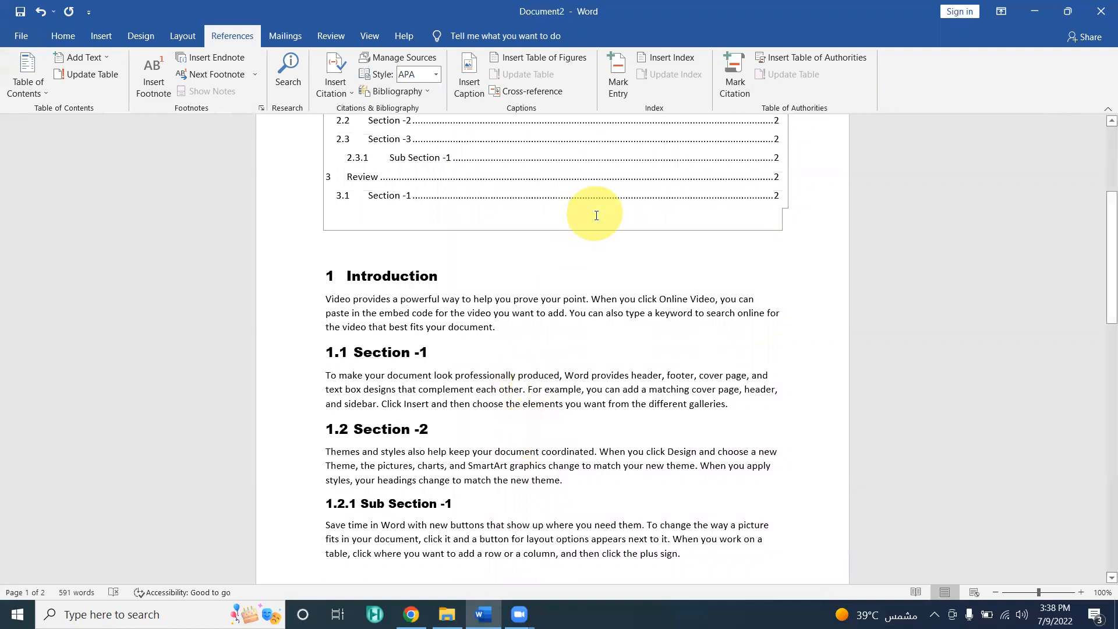
pyautogui.scroll(2, 596, 215)
pyautogui.scroll(2, 592, 215)
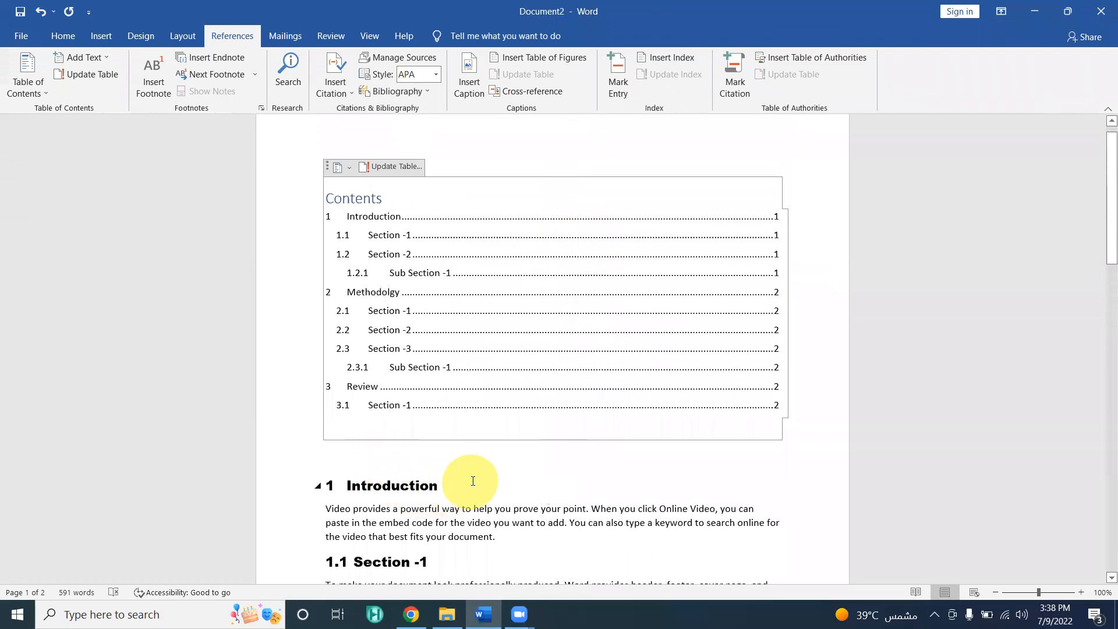
pyautogui.click(445, 466)
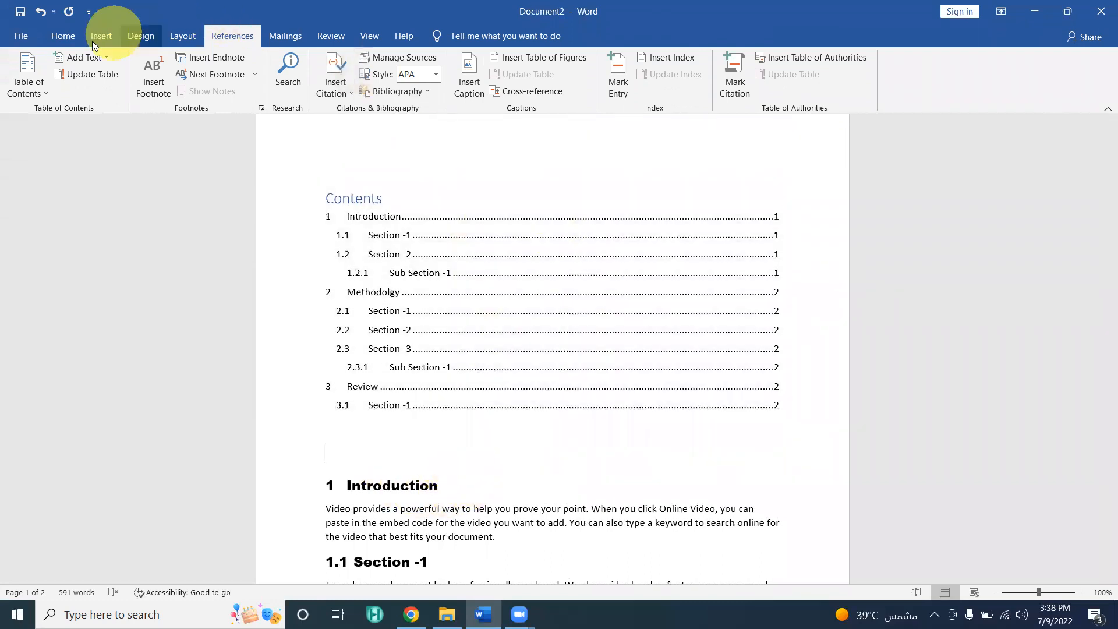
pyautogui.click(71, 37)
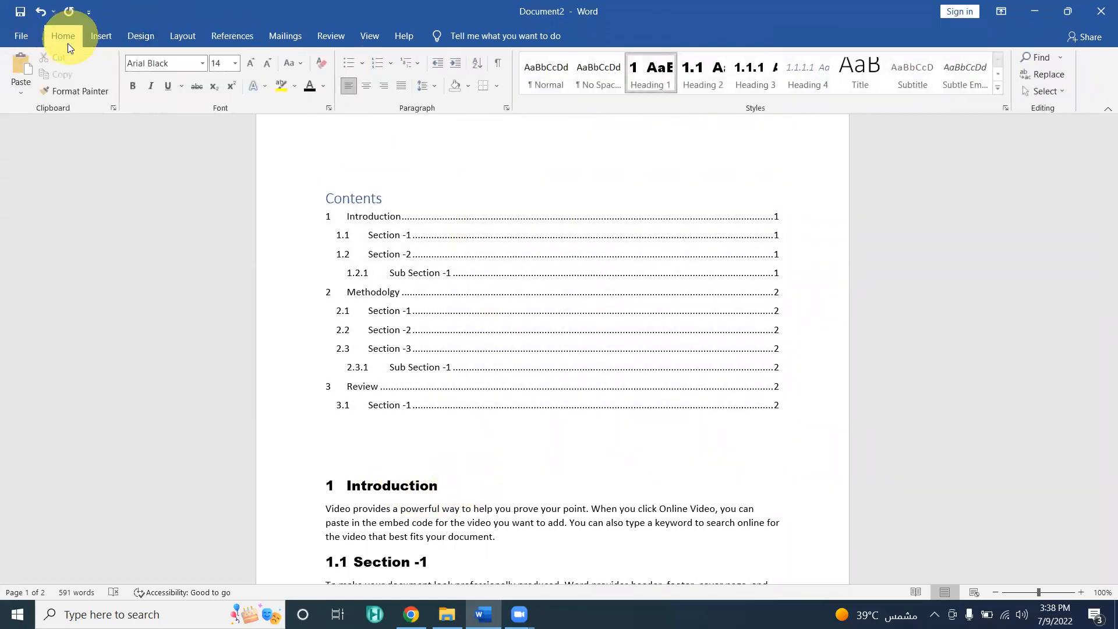
pyautogui.click(101, 37)
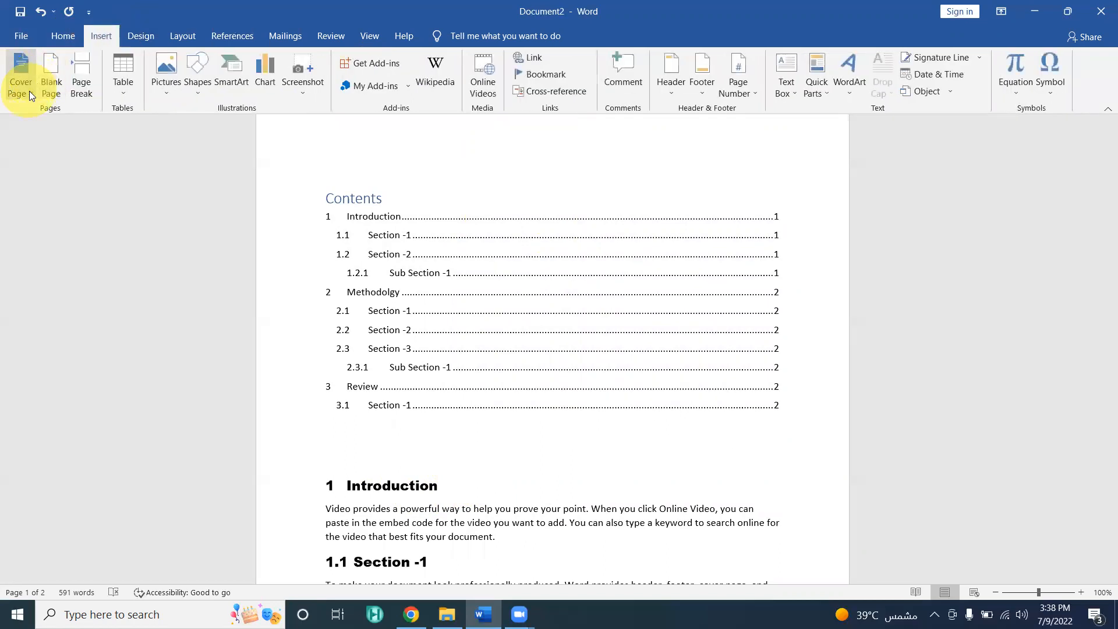
pyautogui.click(29, 91)
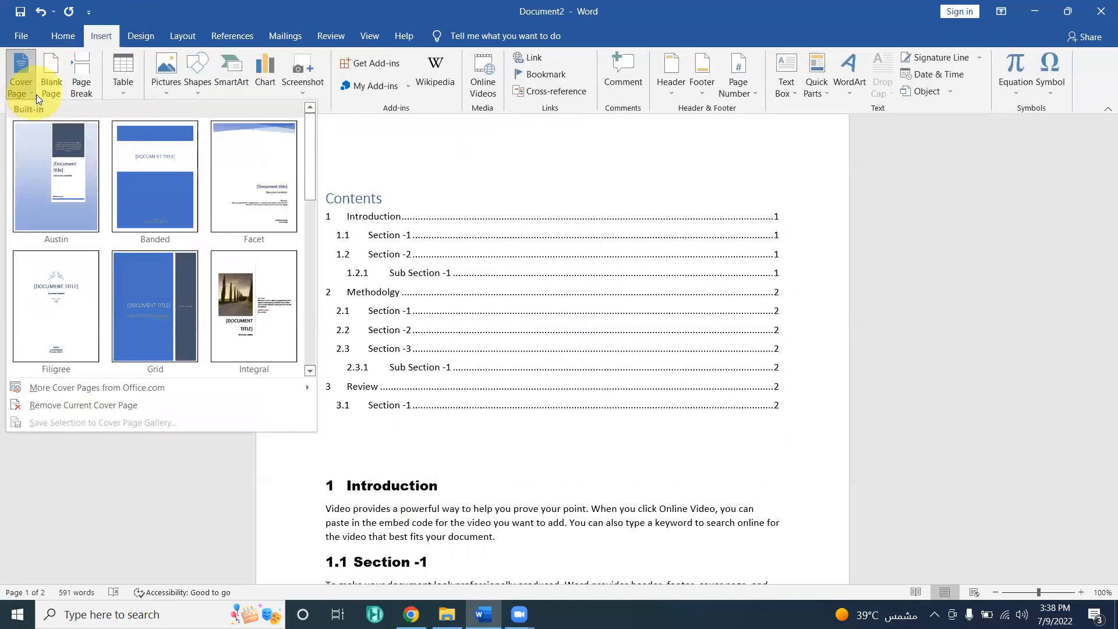
pyautogui.click(81, 81)
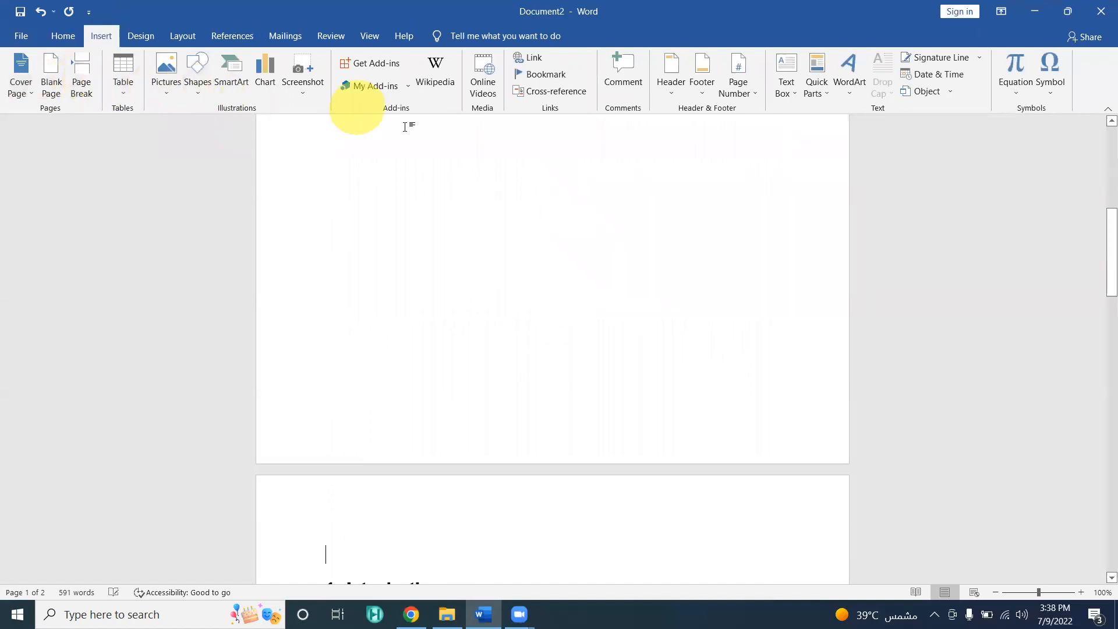
# Update the table of contents with the option to update page numbers only.
pyautogui.scroll(4, 456, 140)
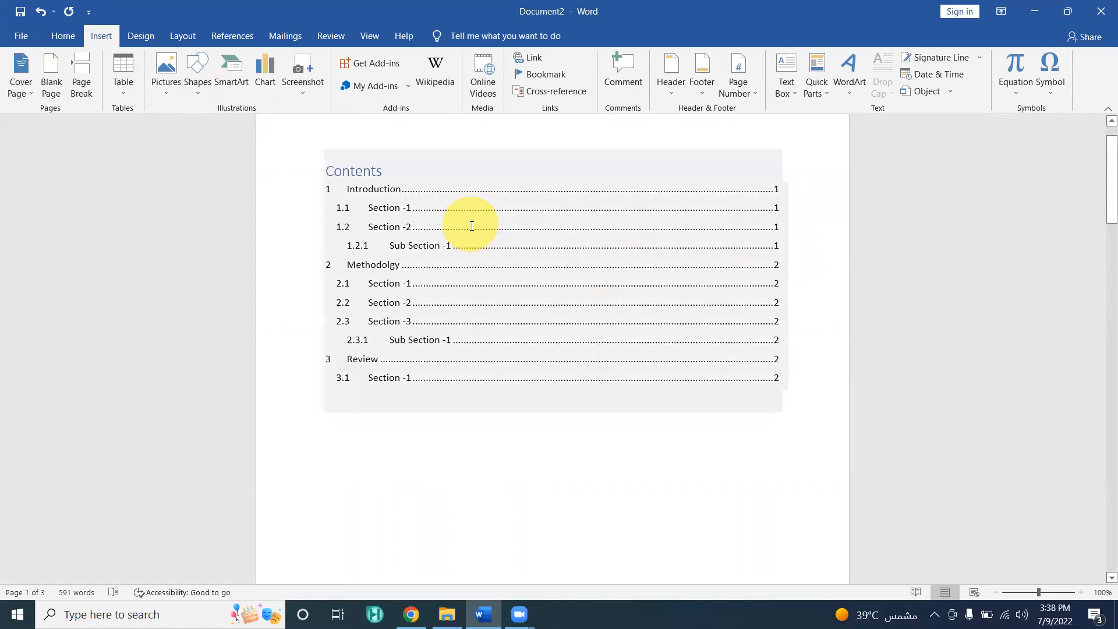
pyautogui.rightClick(472, 226)
pyautogui.click(524, 310)
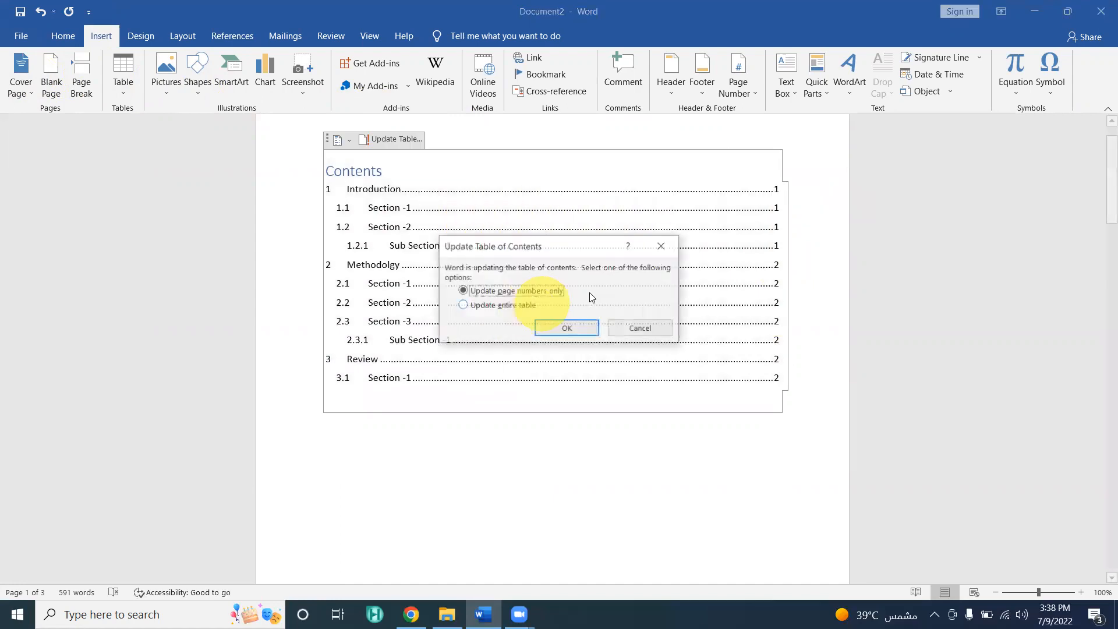
pyautogui.click(564, 329)
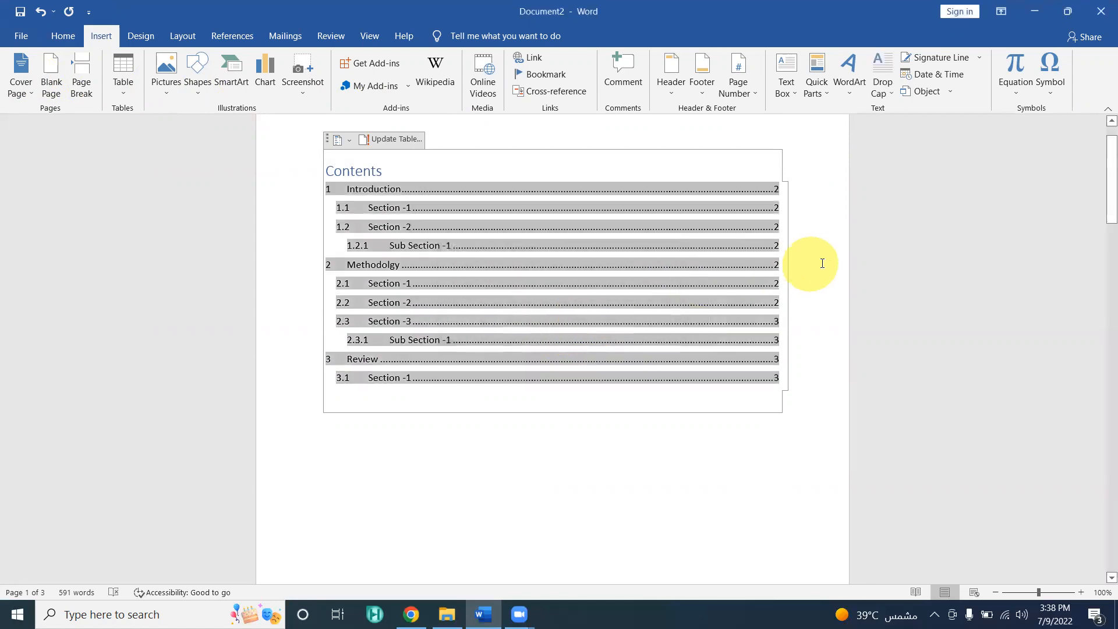
# Check on which pages the chapter and section headings fall against the page numbers in the table of contents.
pyautogui.scroll(-5, 798, 230)
pyautogui.click(711, 337)
pyautogui.scroll(-4, 710, 340)
pyautogui.scroll(-15, 709, 340)
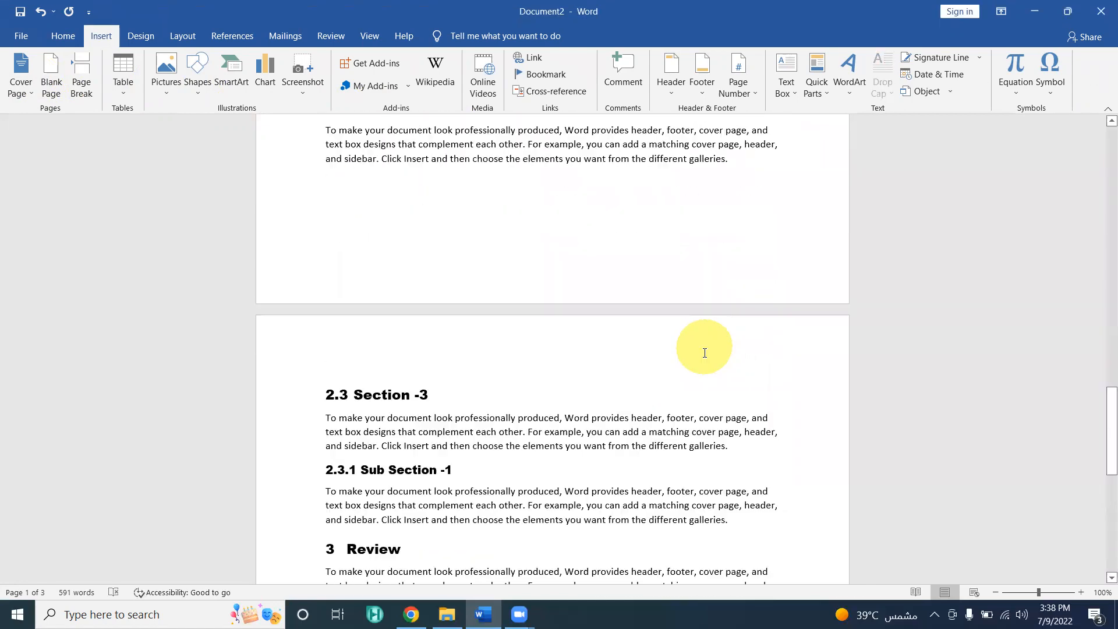
pyautogui.scroll(15, 705, 353)
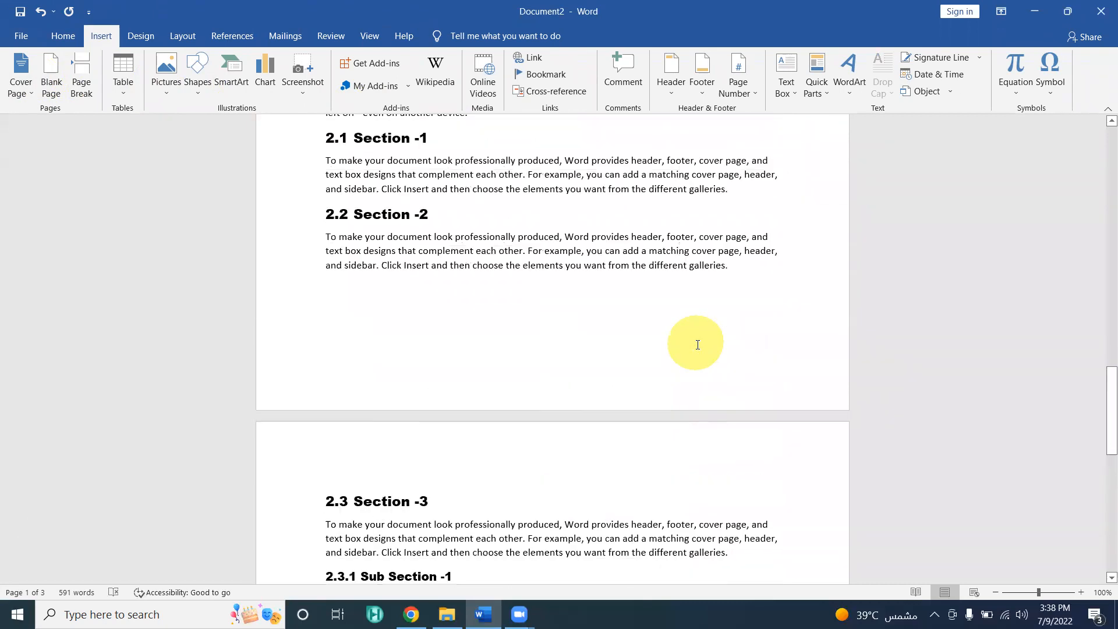
pyautogui.scroll(1, 698, 345)
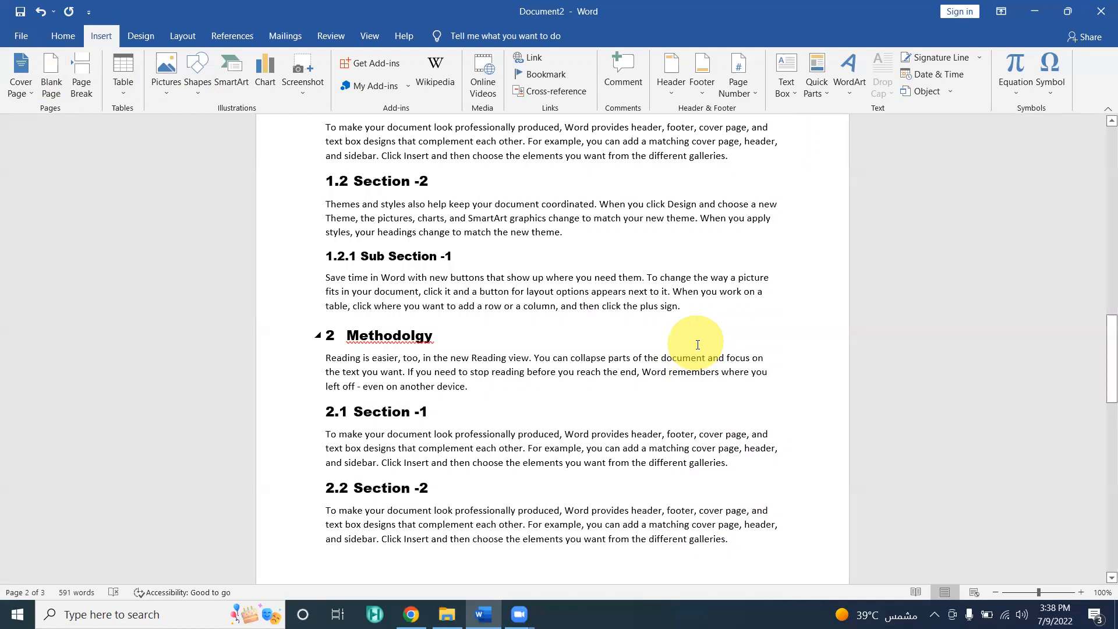
pyautogui.scroll(6, 696, 350)
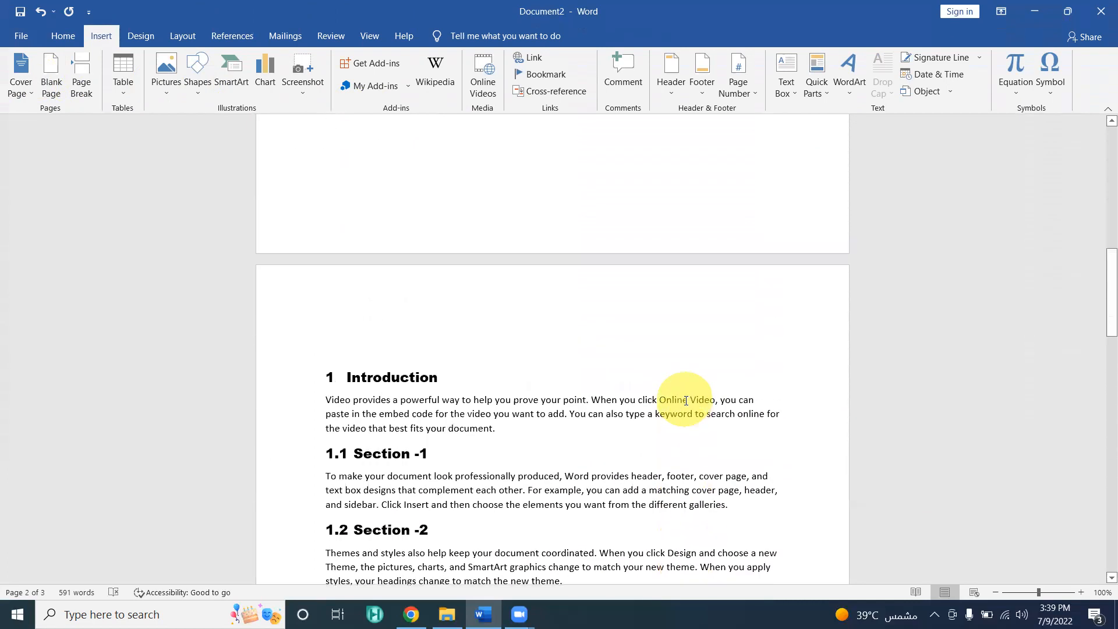
# Show the navigation outline of the document's headings beside the table of contents page.
pyautogui.scroll(6, 678, 409)
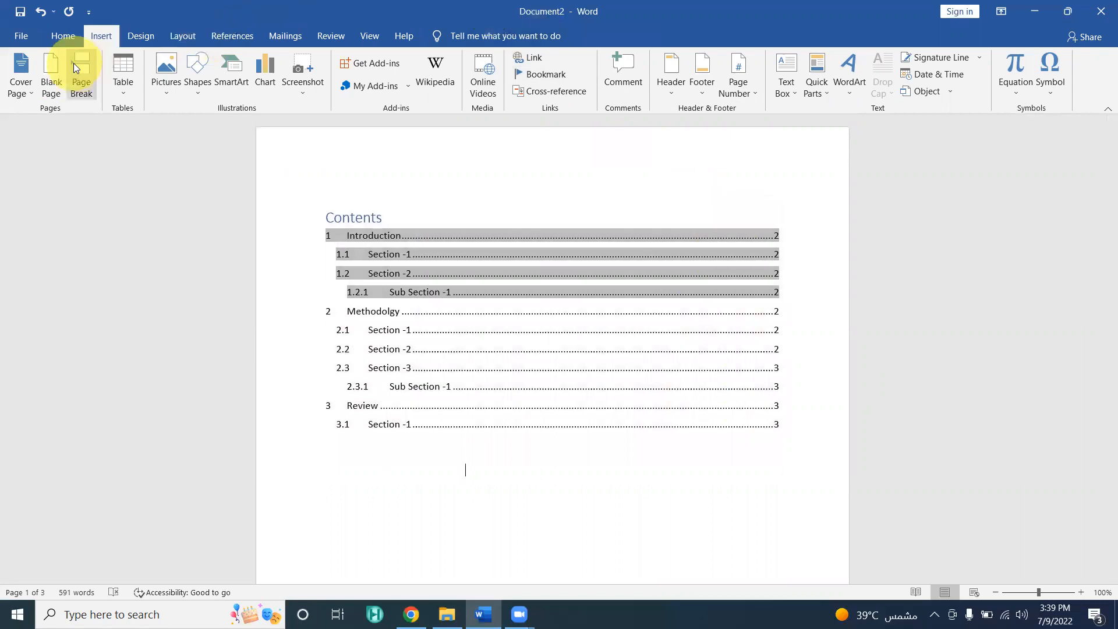
pyautogui.click(61, 38)
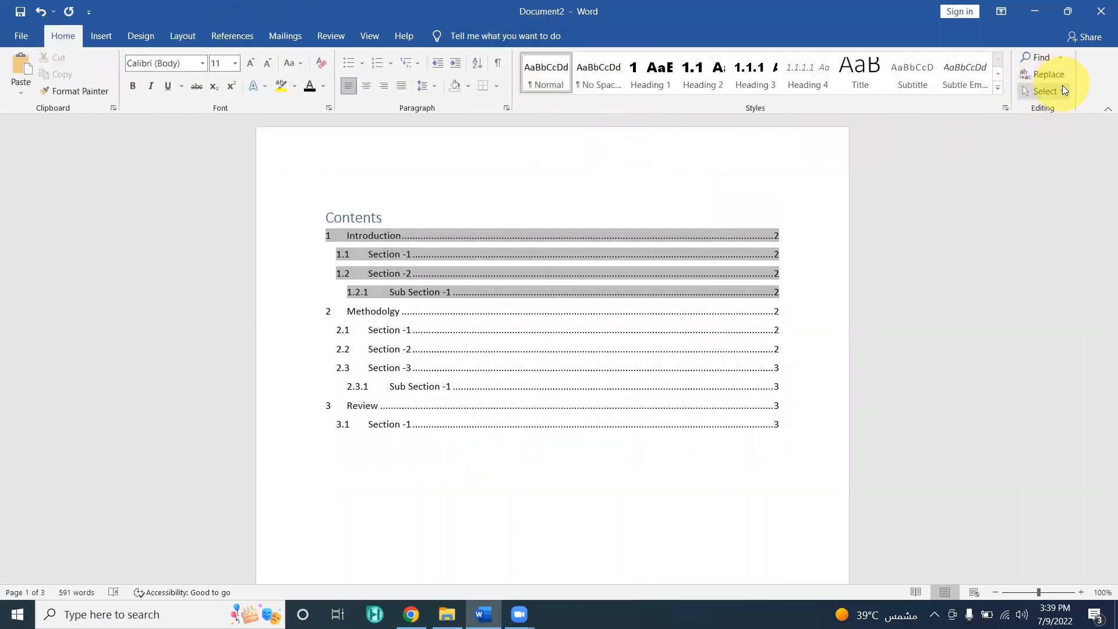
pyautogui.click(824, 164)
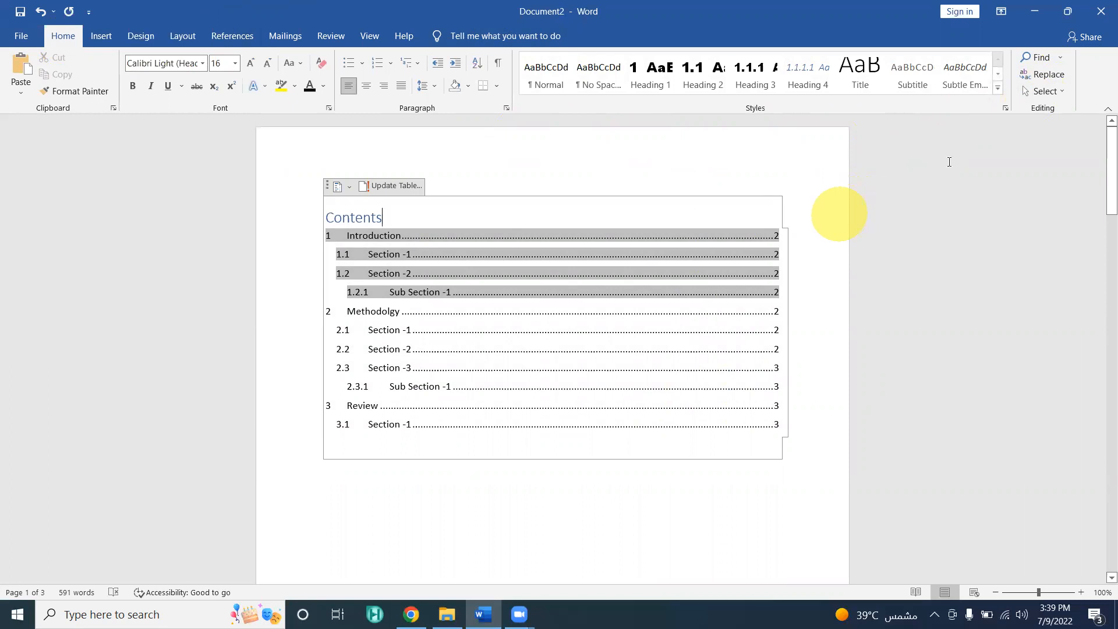
pyautogui.click(1058, 58)
pyautogui.click(1053, 72)
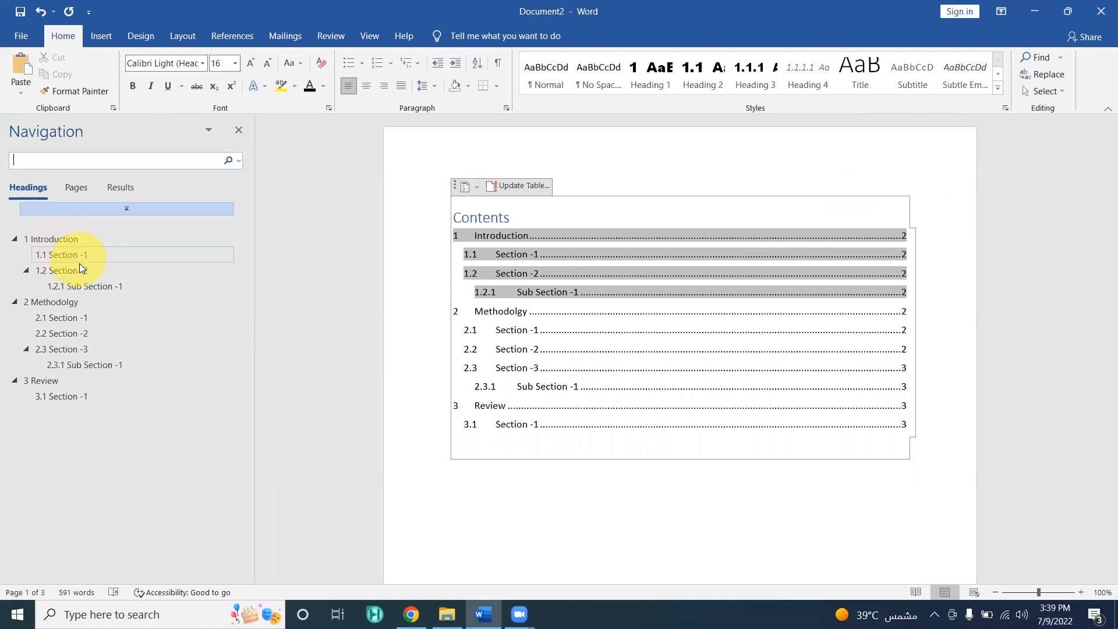
# Use the heading outline to jump to Introduction, 1.2.1 Sub Section -1 and 2 Methodolgy in turn.
pyautogui.click(71, 240)
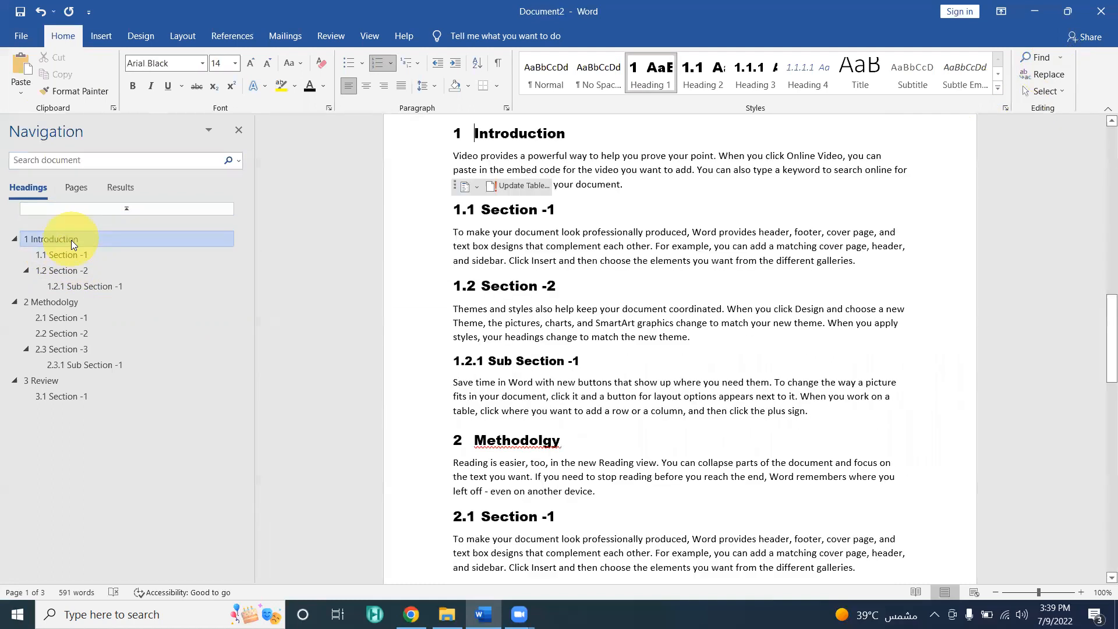
pyautogui.click(92, 283)
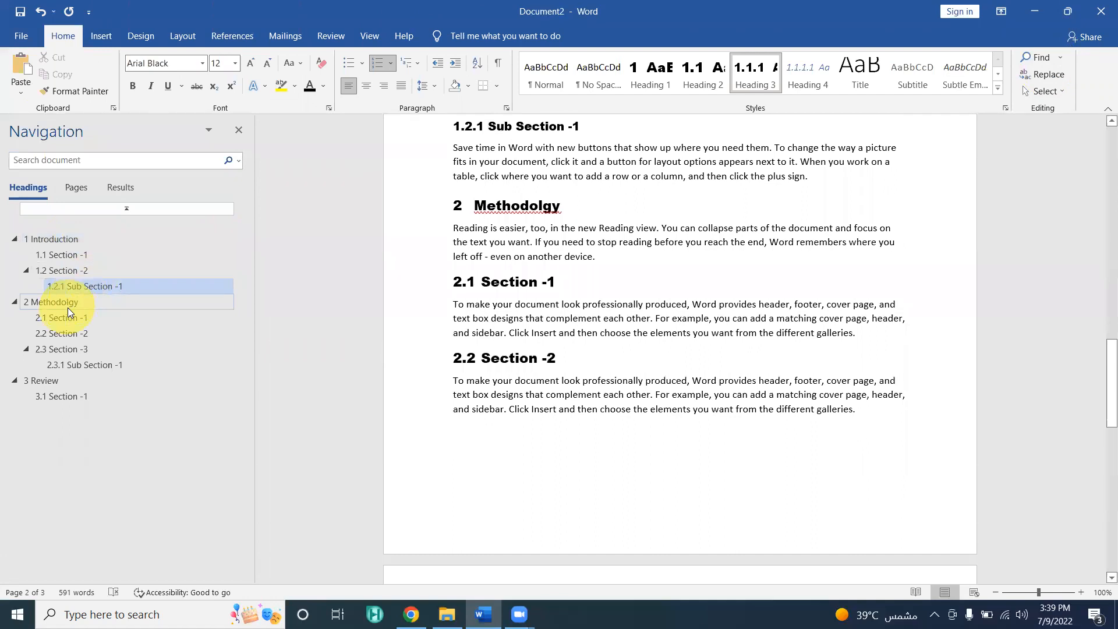
pyautogui.click(68, 307)
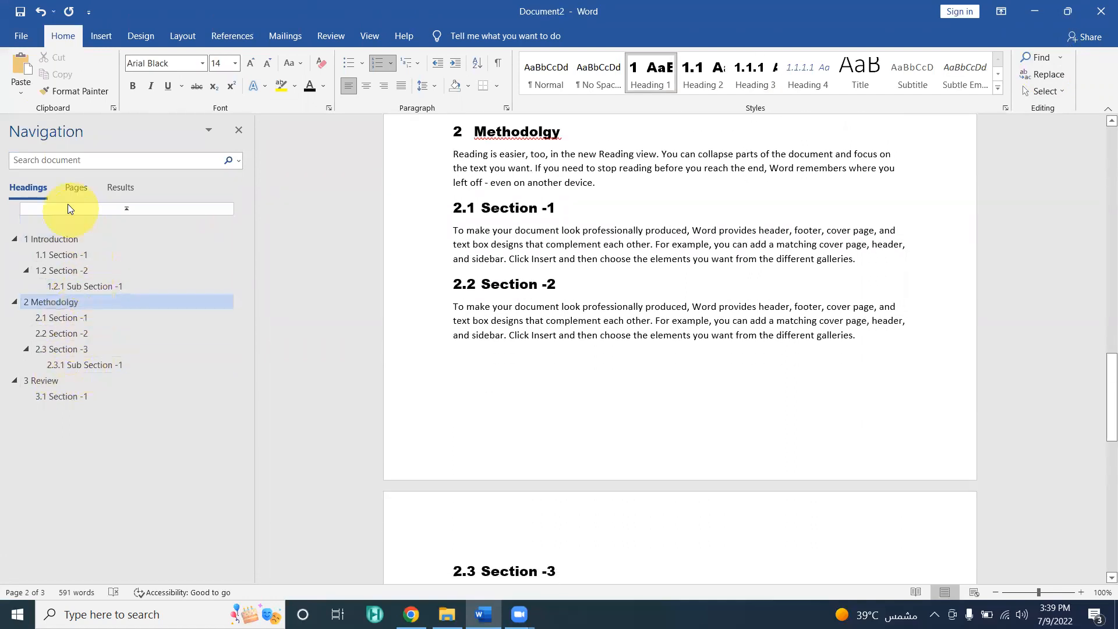
# Switch the navigation view to page thumbnails and go to page 1 with the table of contents.
pyautogui.click(73, 188)
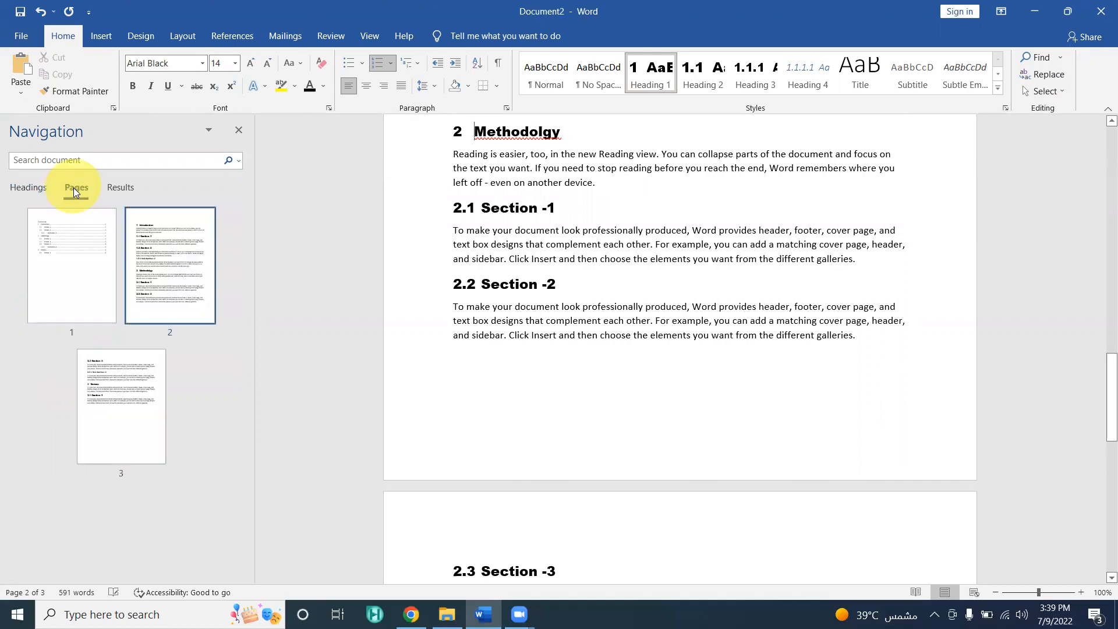
pyautogui.click(97, 231)
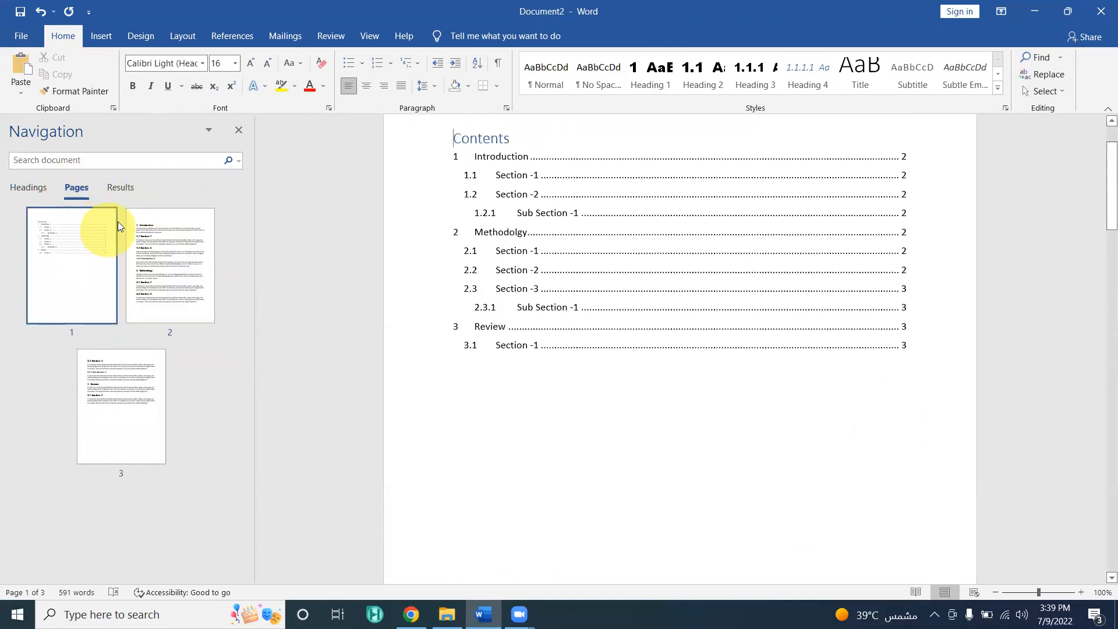
pyautogui.click(1064, 74)
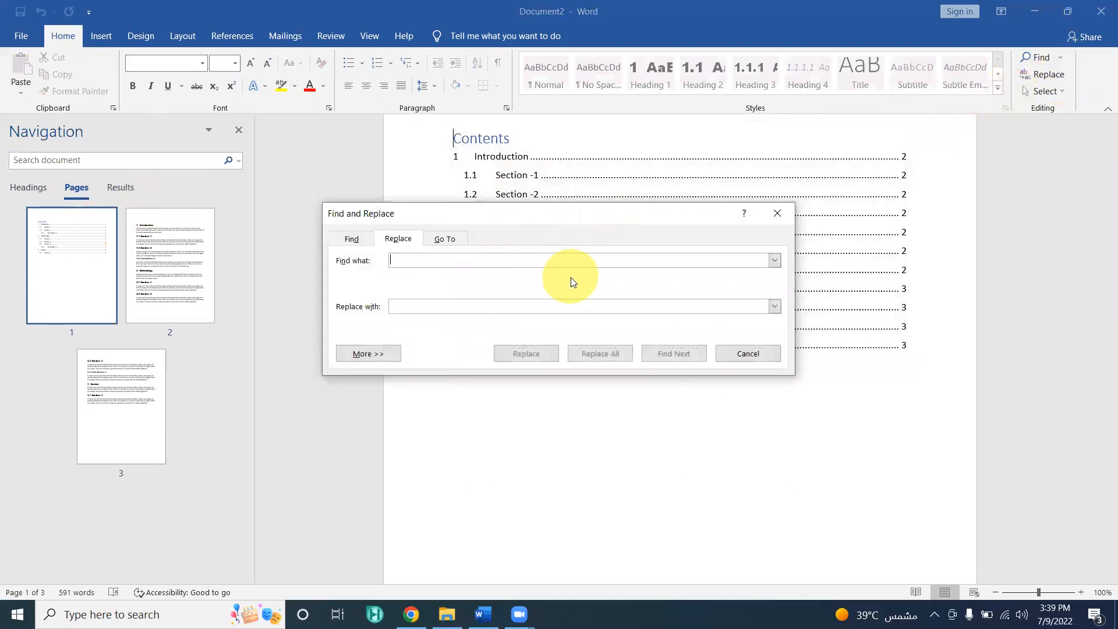
pyautogui.click(778, 214)
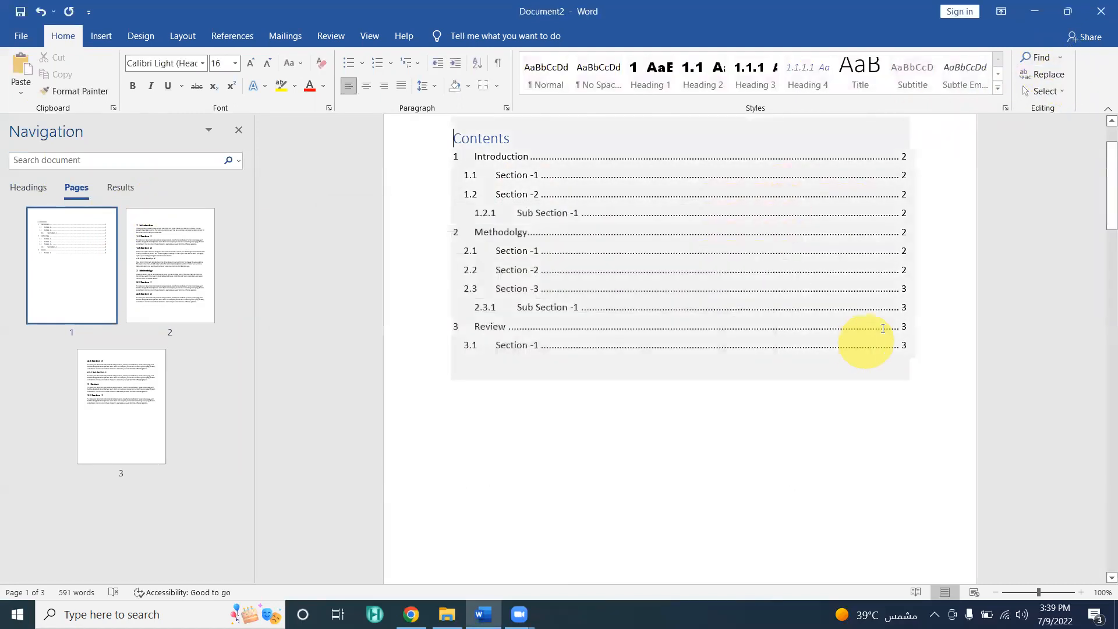
pyautogui.scroll(2, 956, 294)
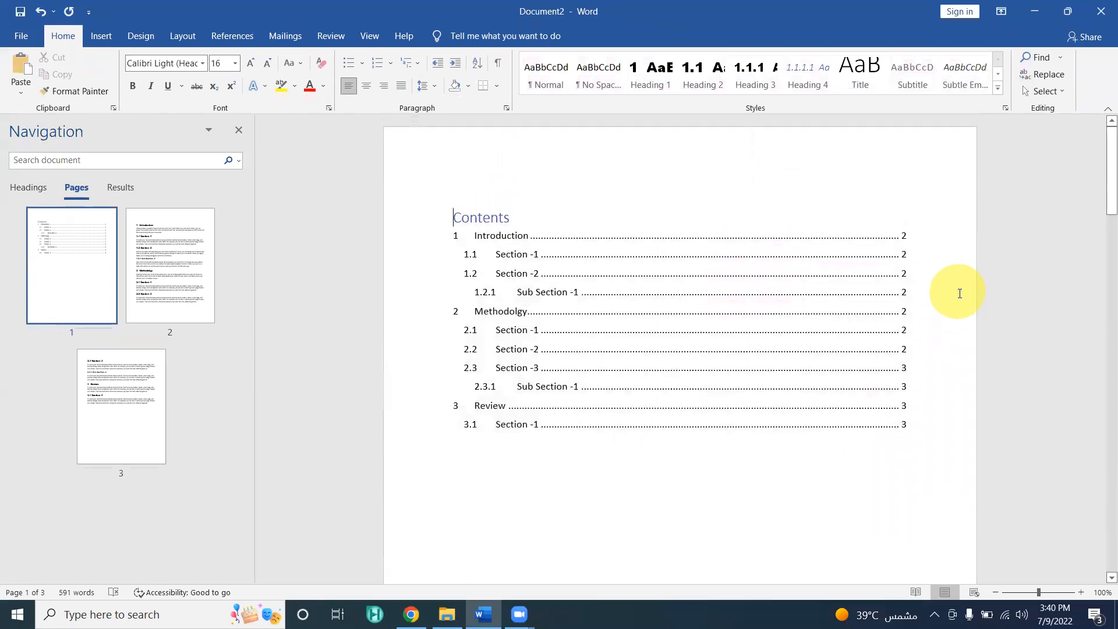